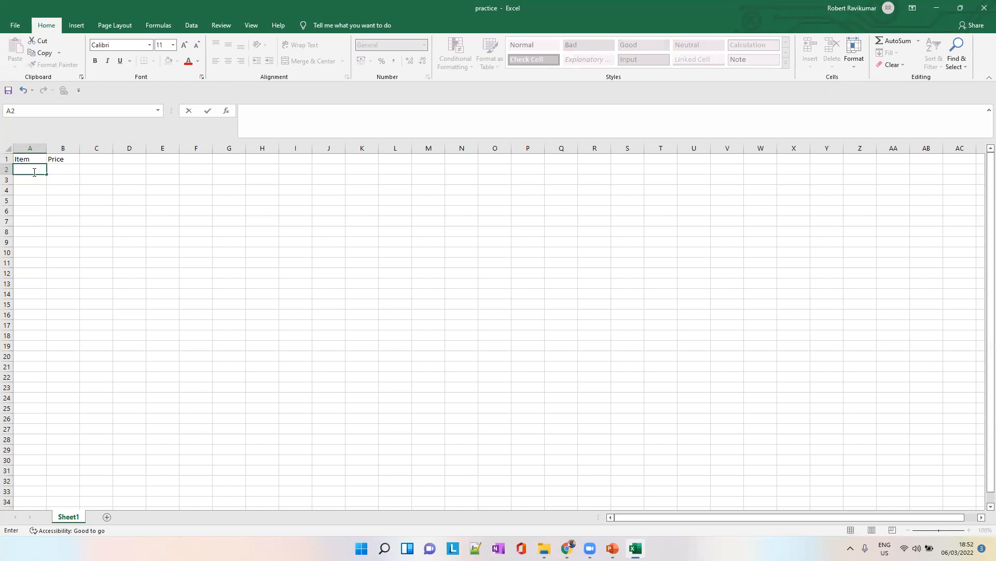
Enter the items chair, table and sofa in cells A2 to A4 under the Item header
type("chair")
key("Return")
type("table")
key("Return")
type("sofa")
key("Return")
type("poh")
key("BackSpace")
key("BackSpace")
key("BackSpace")
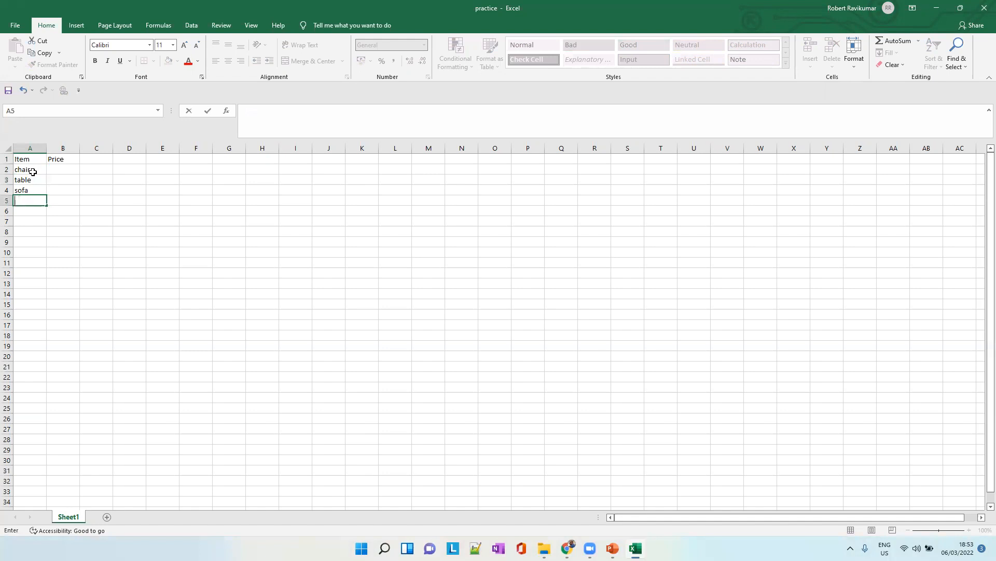
Enter computer as the item in cell A5, correcting the spelling as needed
type("compauter")
key("BackSpace")
key("BackSpace")
key("BackSpace")
key("BackSpace")
key("BackSpace")
type("utrer")
key("BackSpace")
key("BackSpace")
key("BackSpace")
type("er")
key("Return")
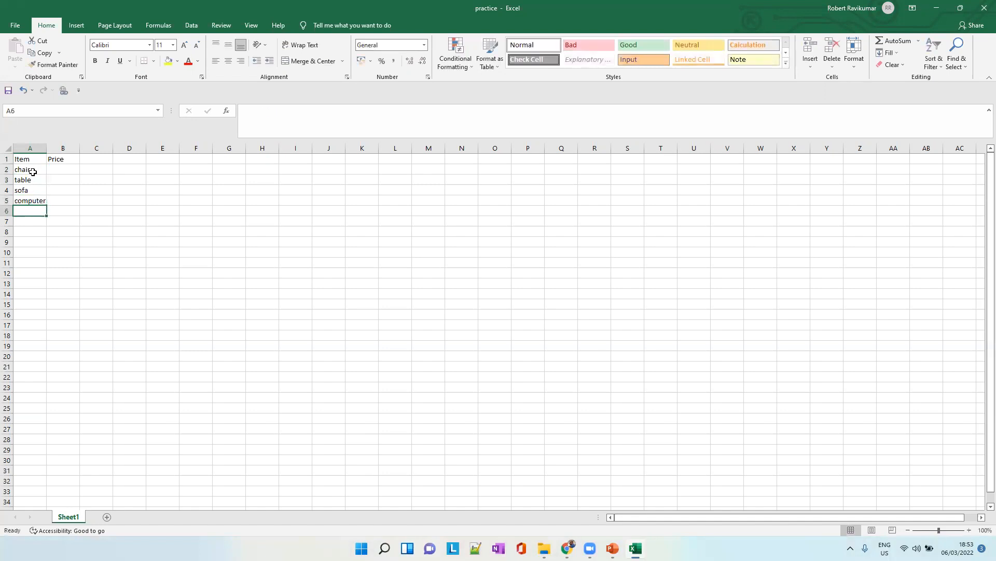
Enter the items TV, washing machine and printer in cells A6 to A8
type("TV")
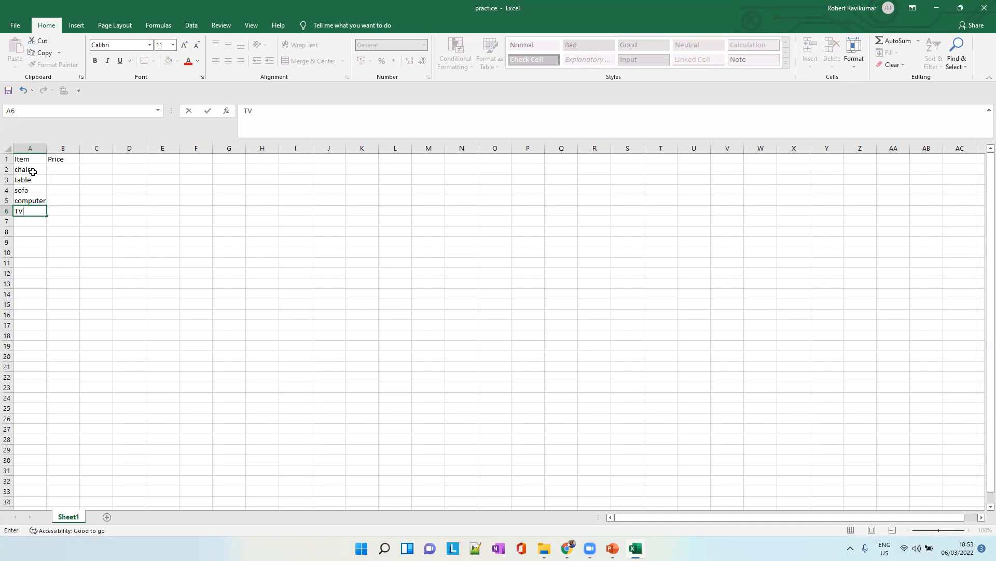
key("Return")
type("wa")
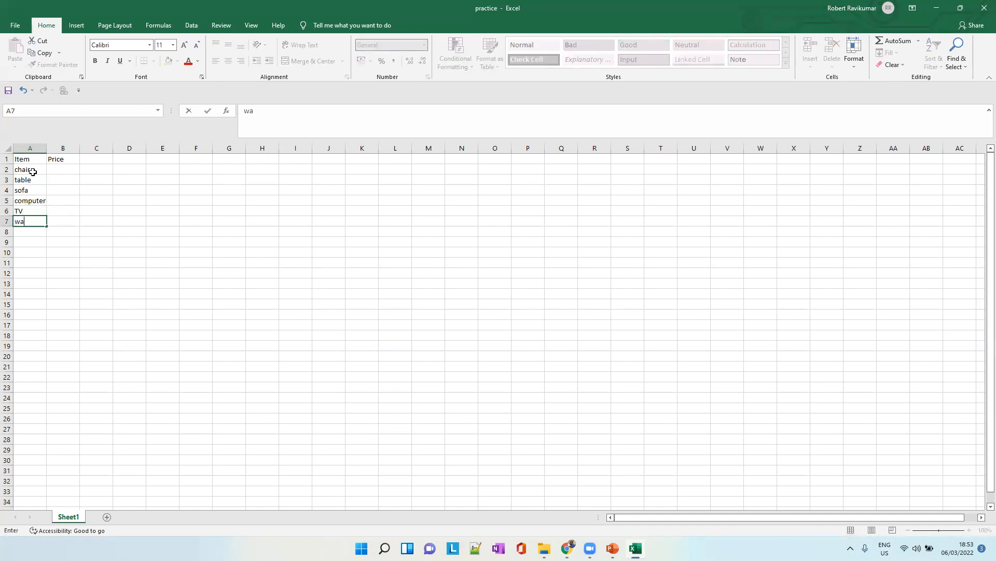
type("shing machine")
key("Return")
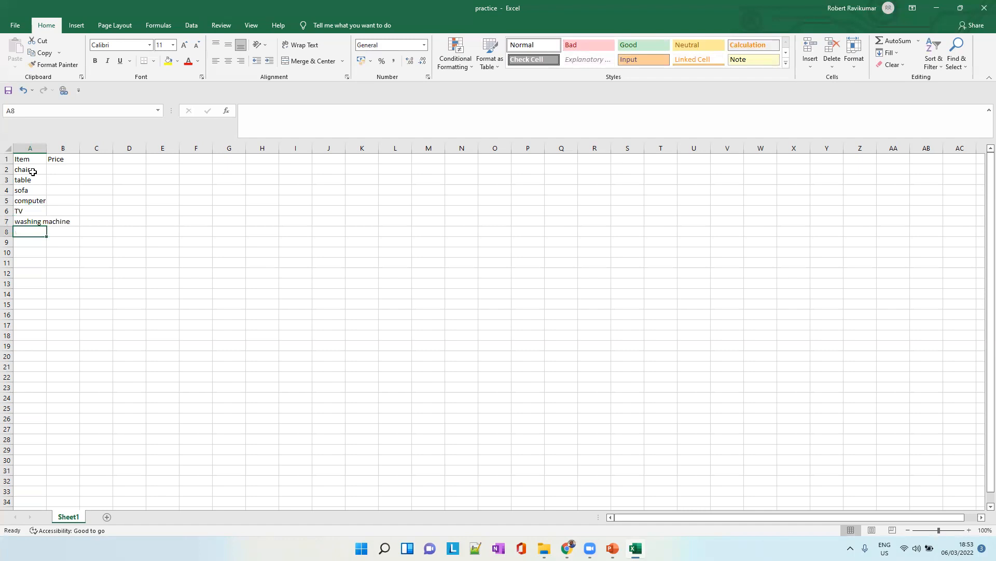
type("printer")
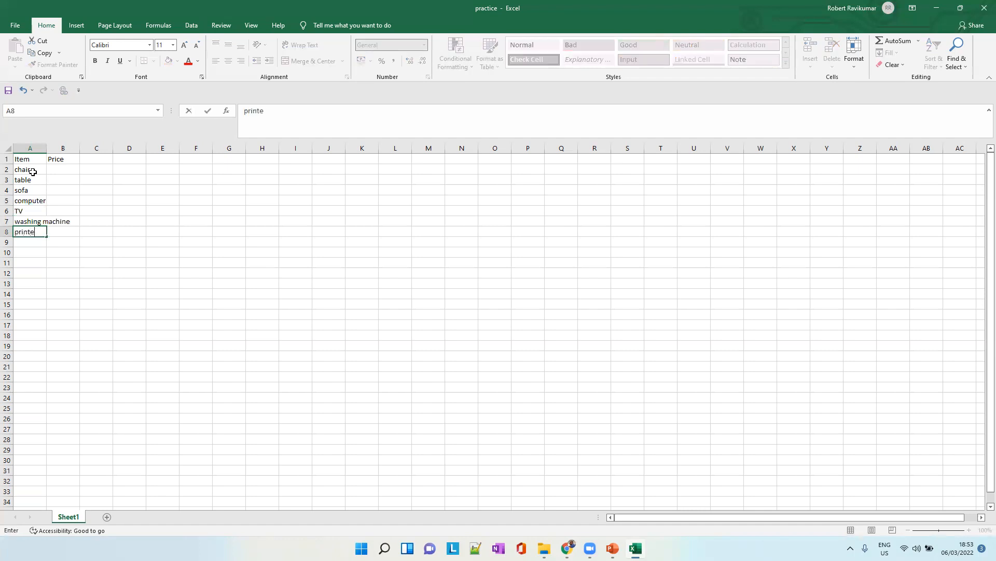
key("Return")
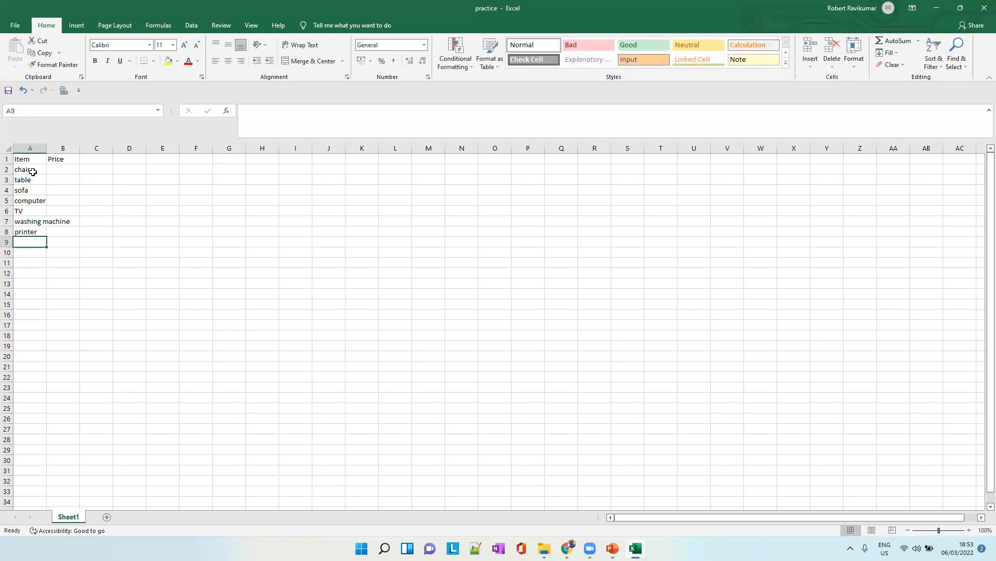
Enter photo frame in cell A9 and piano in cell A10
type("photo fram")
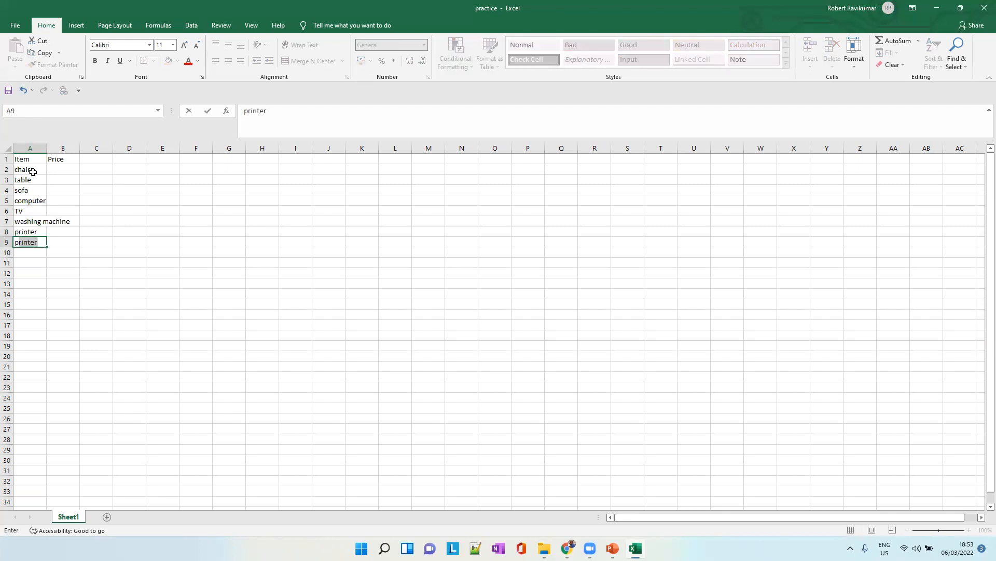
type("e")
key("Return")
type("piano")
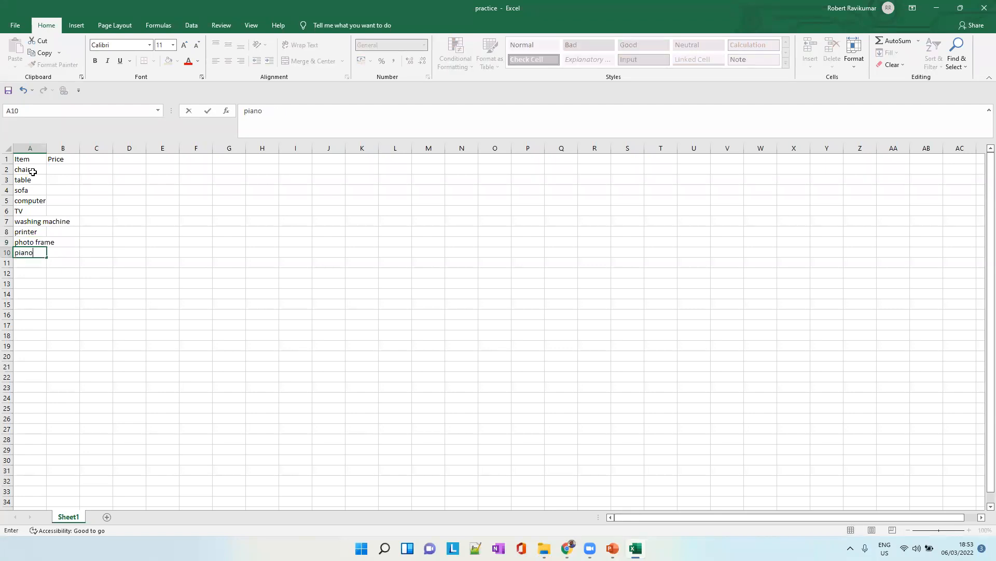
key("Up")
Return to the first item in cell A2 and autofit column A's width to its contents
key("Up")
key("Up")
key("Up")
key("Up")
key("Up")
key("Up")
key("Up")
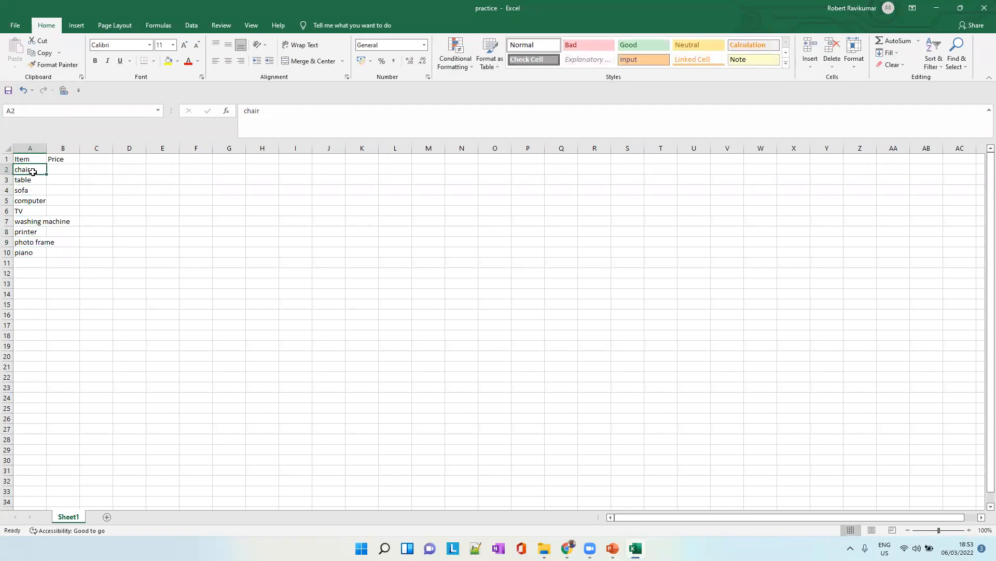
double_click(46, 148)
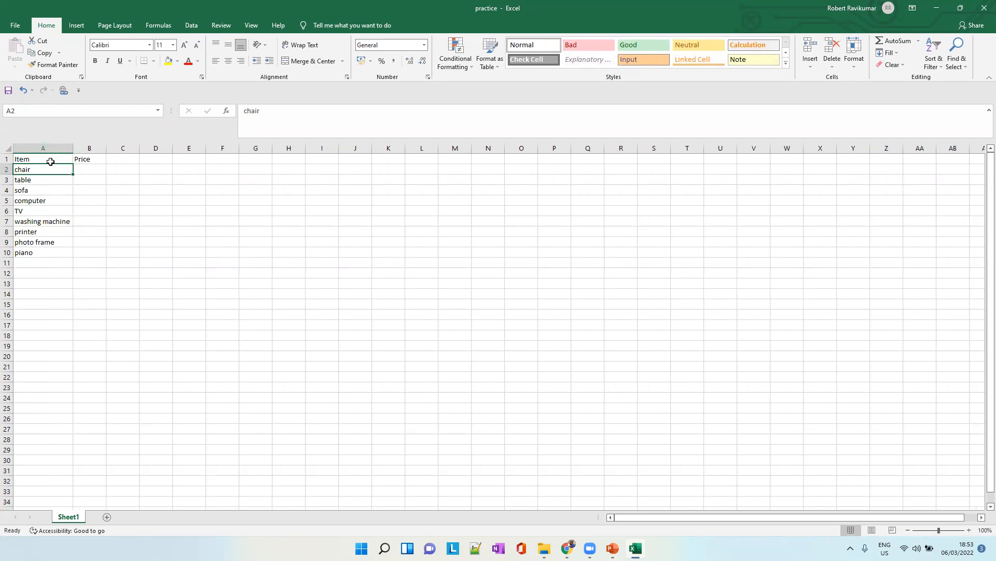
Fill the header cells A1:B1 with a darker blue theme color
left_click_drag(45, 159, 89, 157)
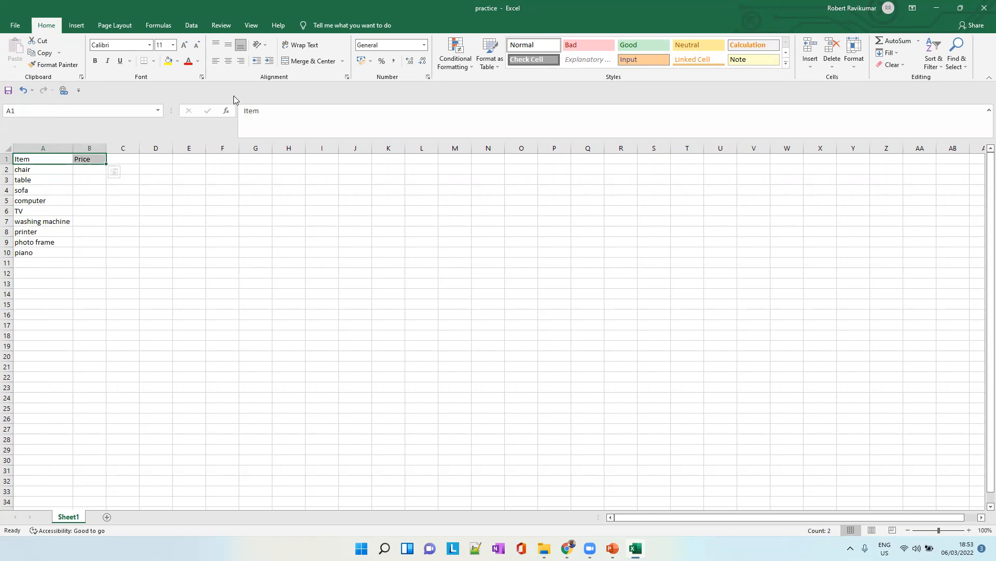
left_click(177, 60)
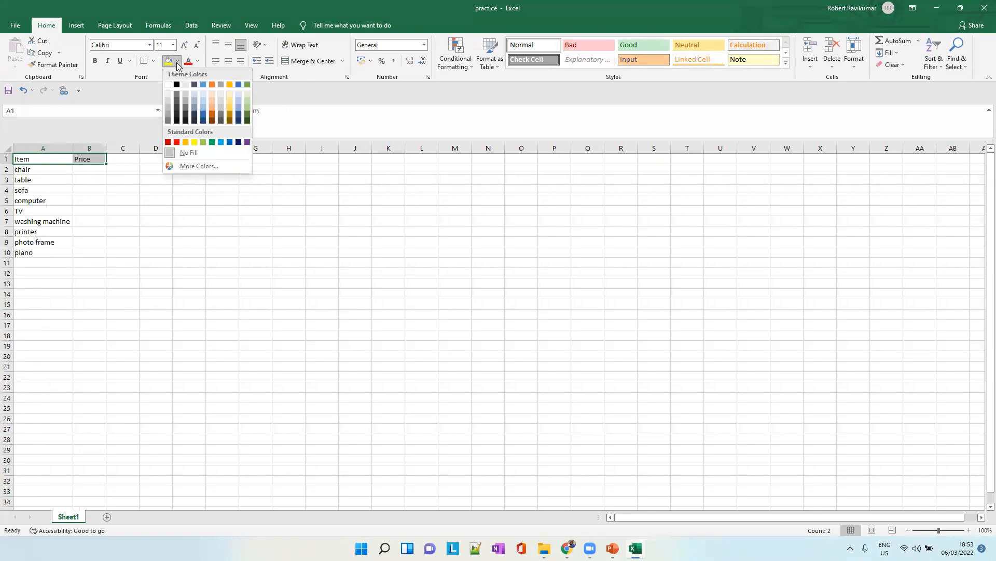
left_click(202, 118)
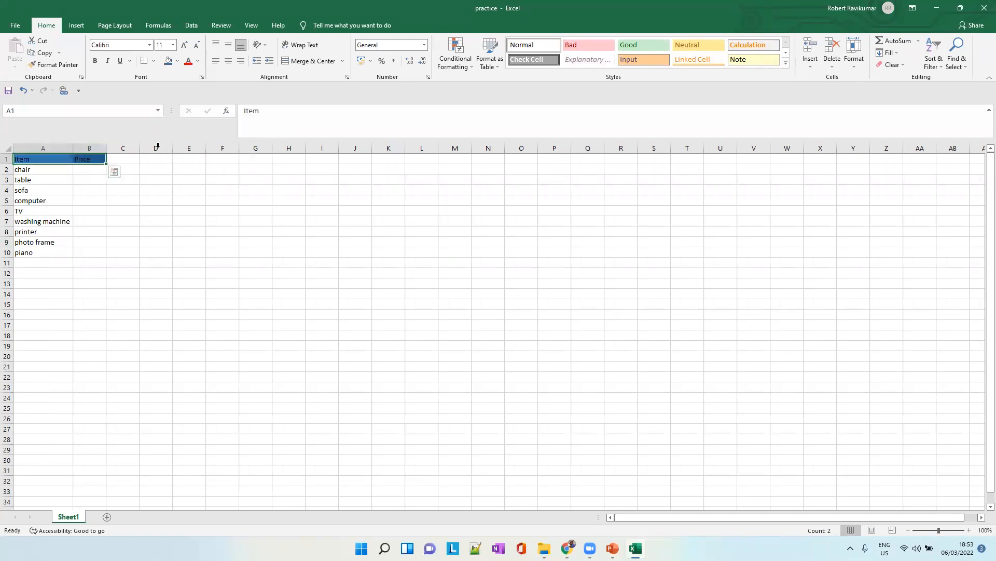
Fill the table body A2:B11 with a lighter blue theme color
left_click_drag(23, 172, 102, 266)
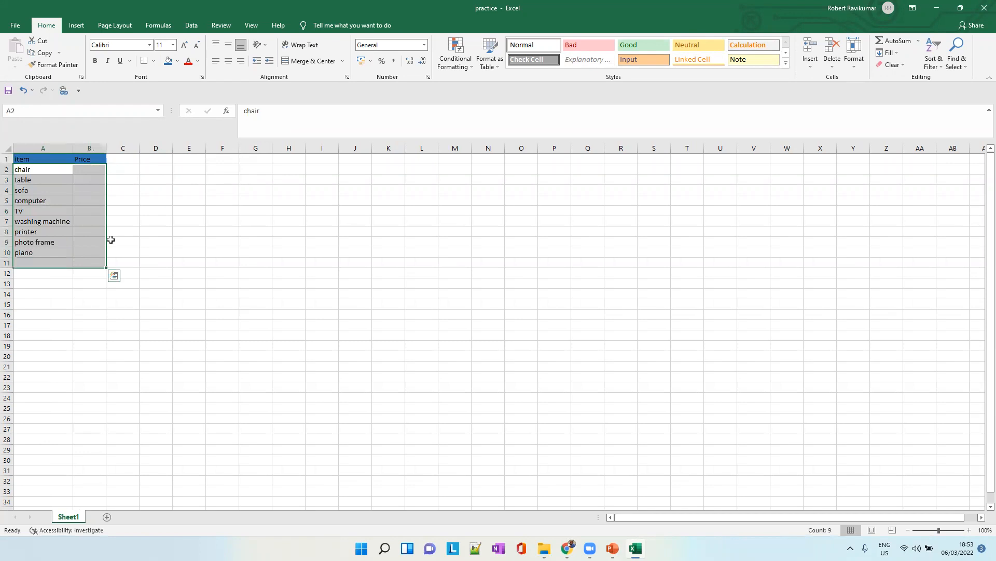
left_click(177, 61)
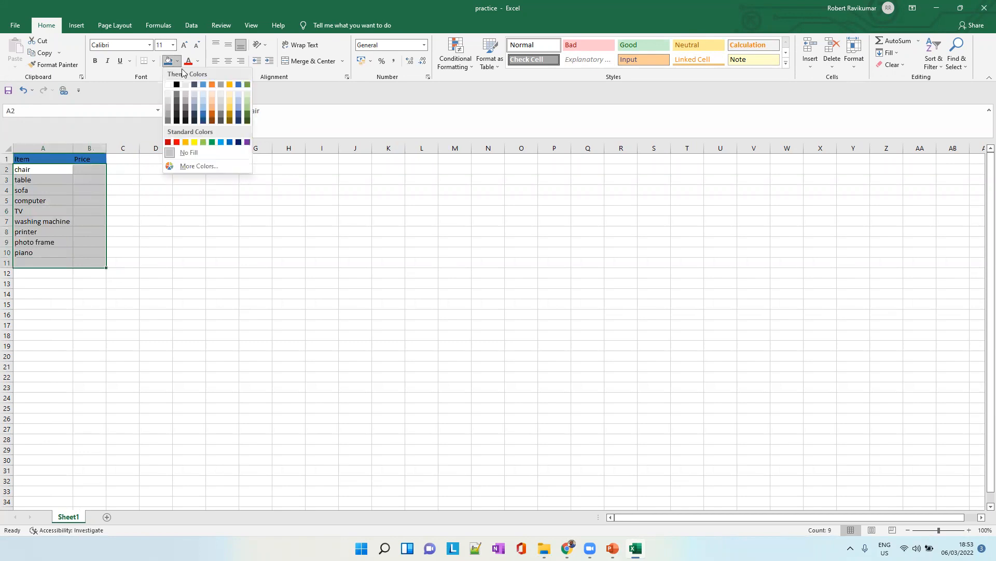
left_click(203, 106)
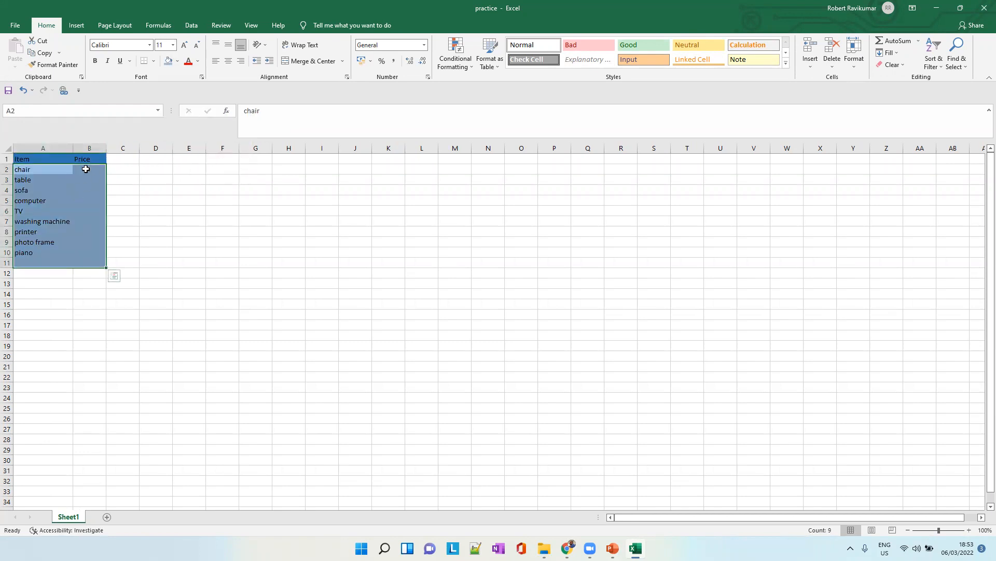
Enter the prices 150 for chair, 340 for table and 456 for sofa in cells B2 to B4
left_click(83, 169)
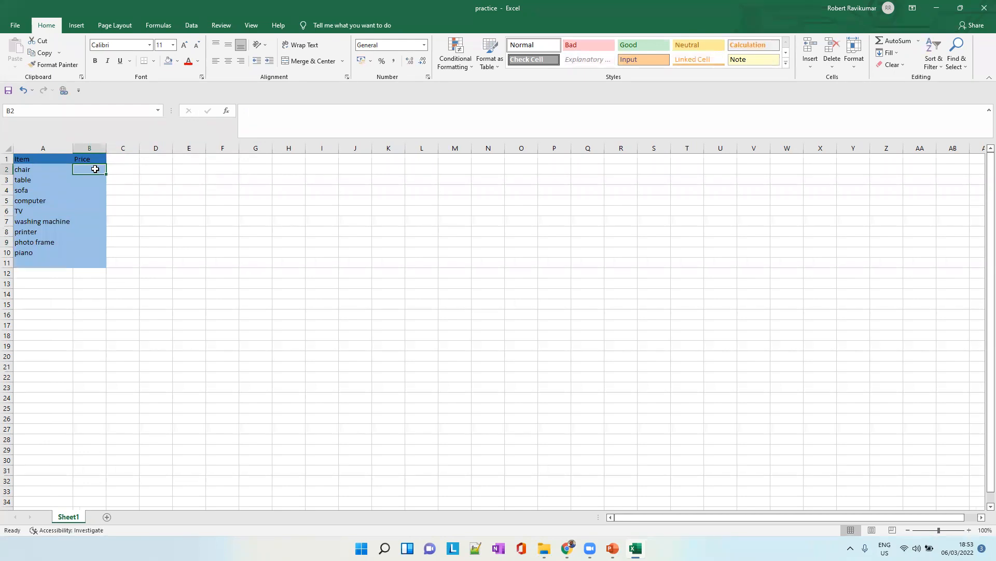
type("150")
key("Return")
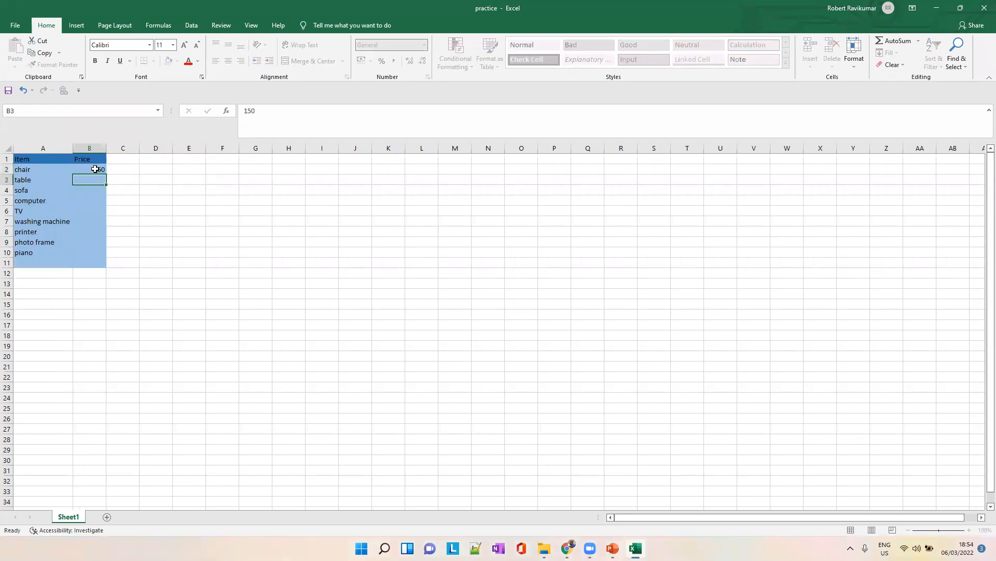
type("340")
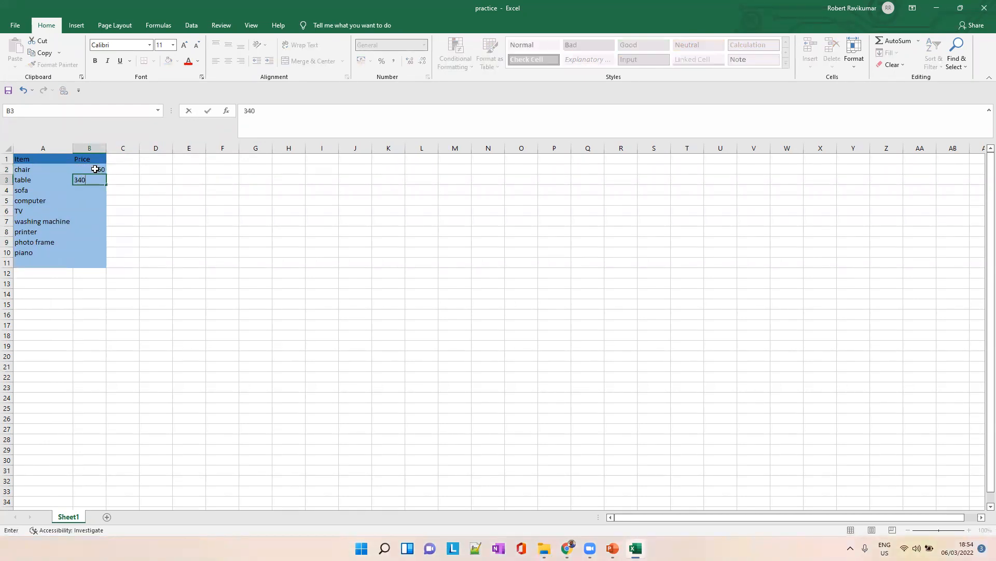
key("Return")
type("456")
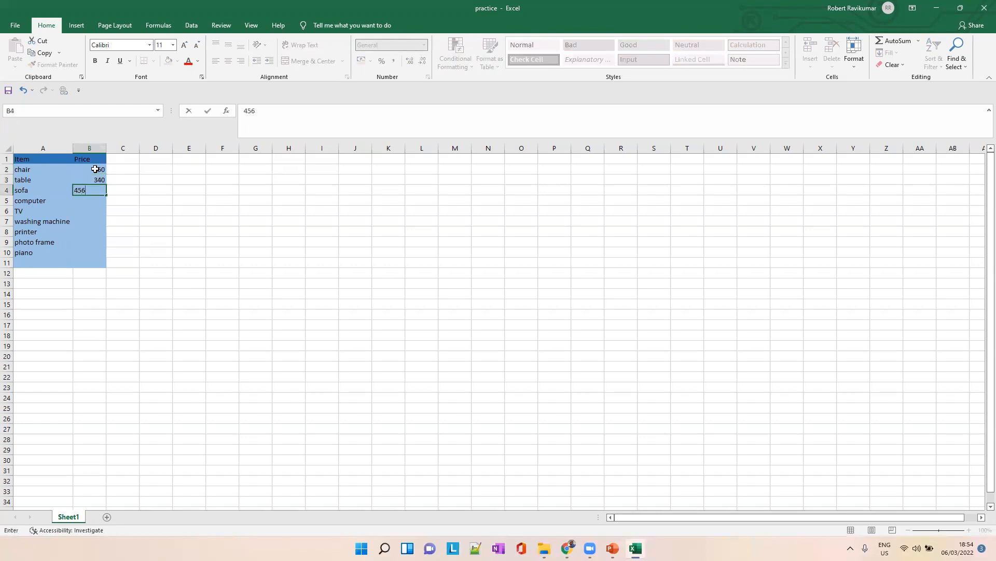
key("Return")
Enter the prices 800 for computer, 765 for TV and 456 for washing machine in cells B5 to B7
type("800")
key("Return")
type("765")
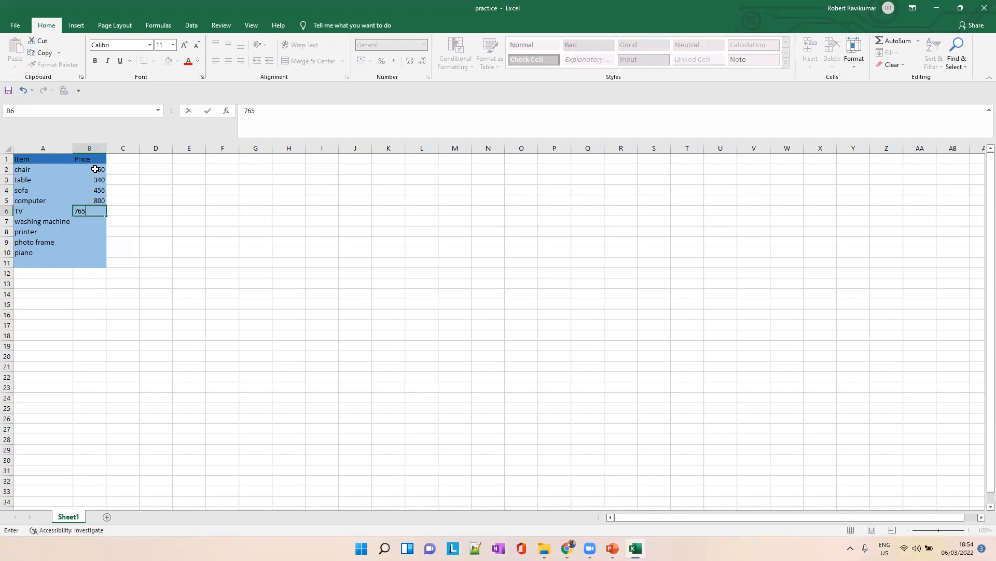
key("Return")
type("45")
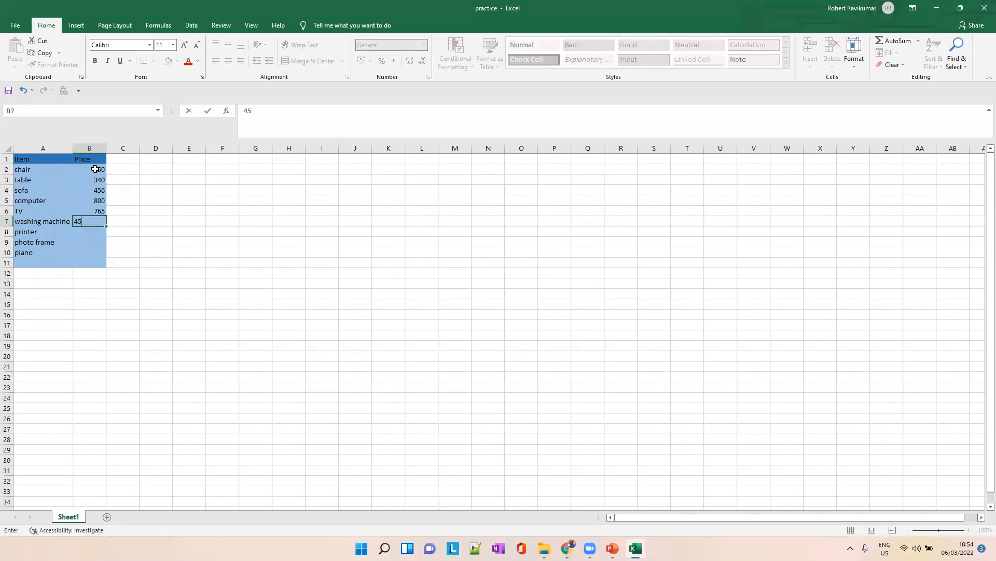
type("6")
key("Return")
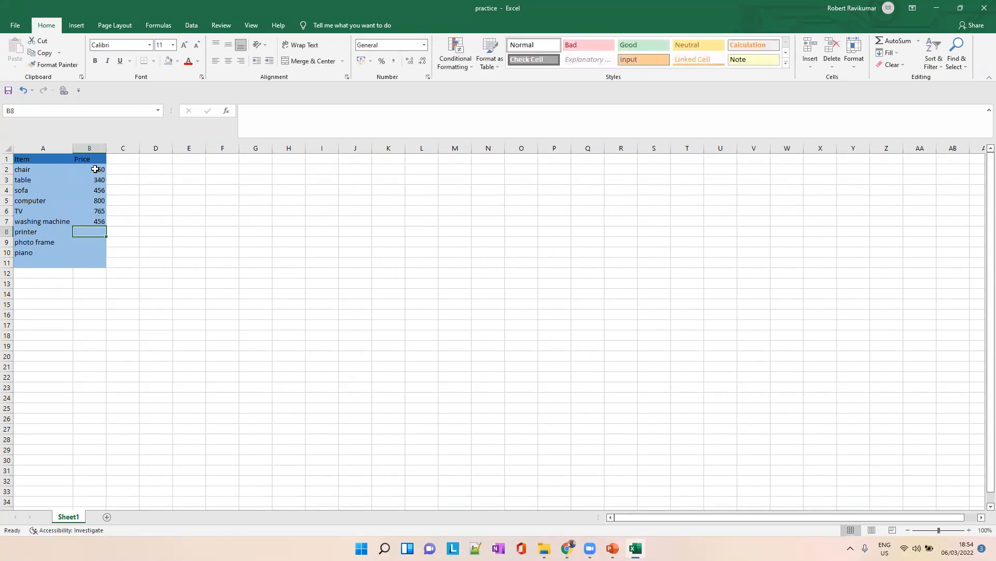
Enter the prices 100 for printer, 23 for photo frame and 1500 for piano in cells B8 to B10
type("100")
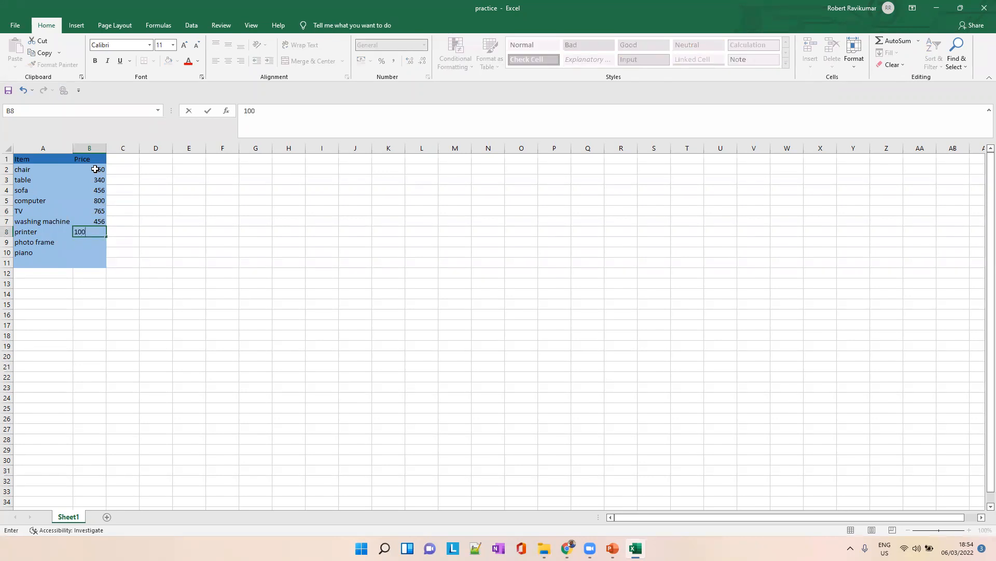
key("Return")
type("2")
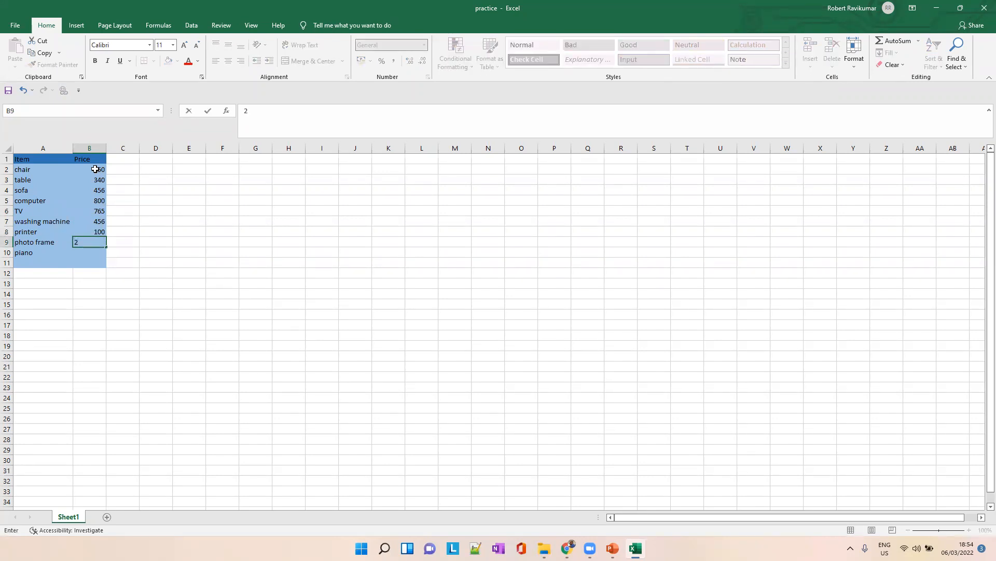
type("3")
key("Return")
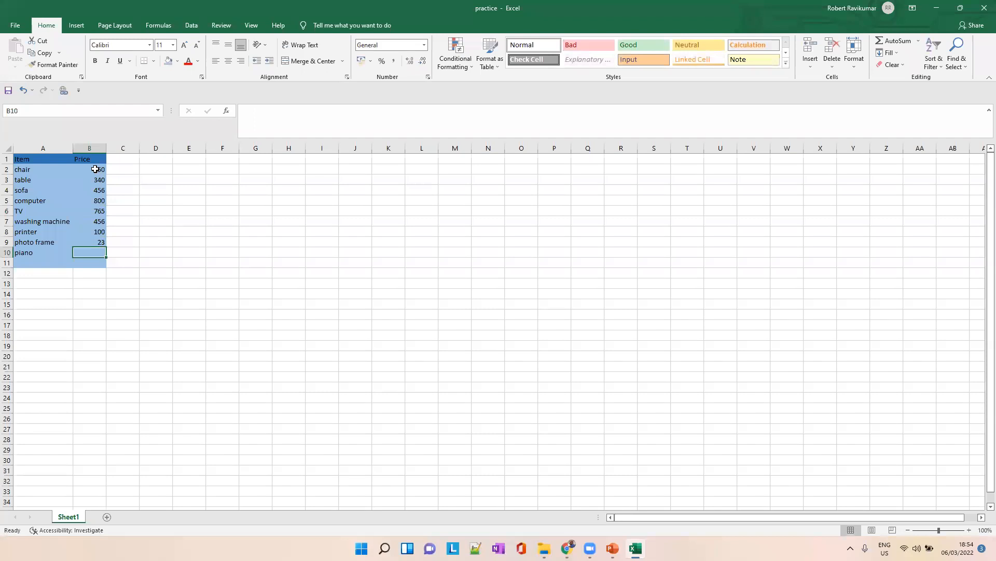
type("1500")
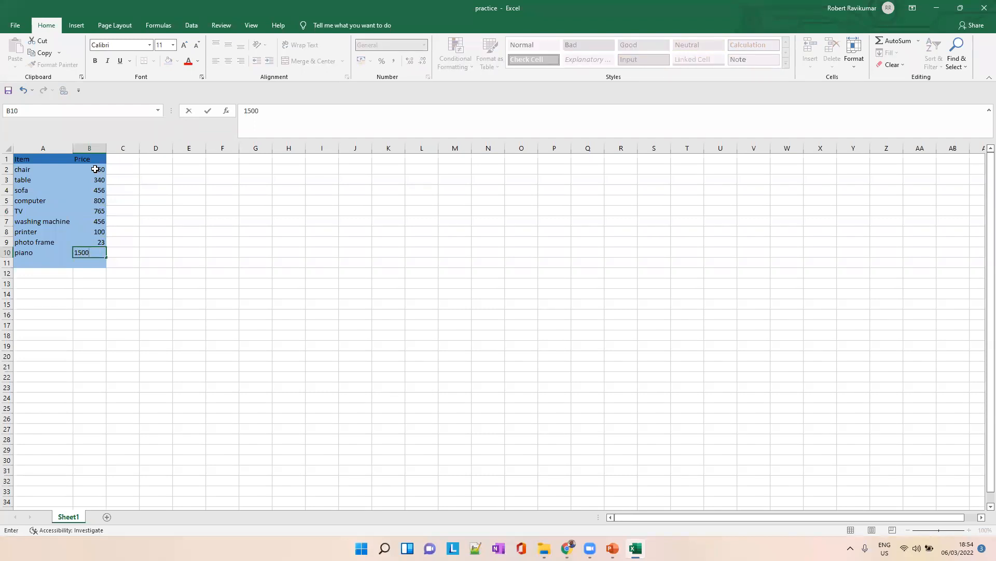
key("Return")
Add the item water bottle with a price of 700 in row 11
key("shift+Tab")
type("wat")
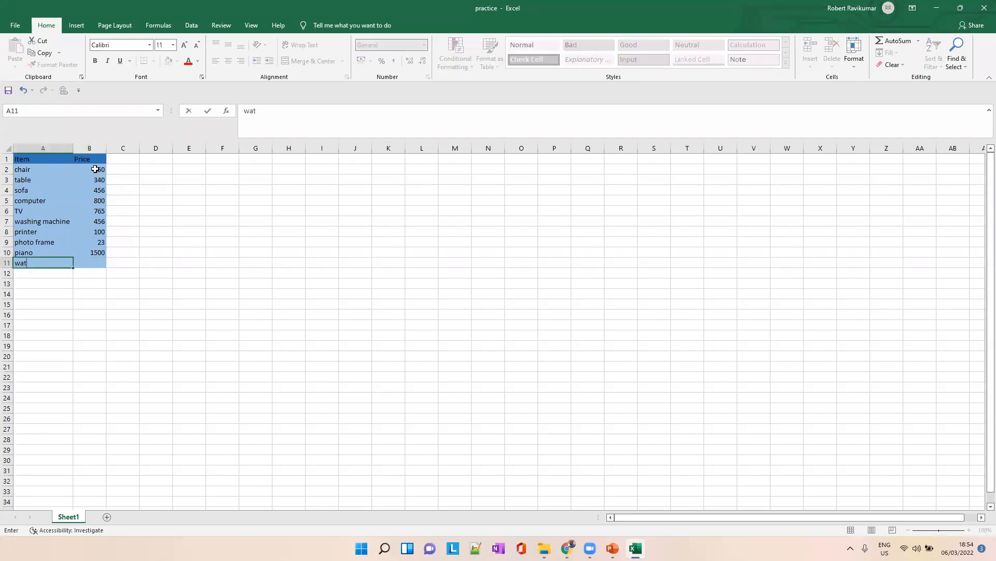
type("er bottle")
key("Tab")
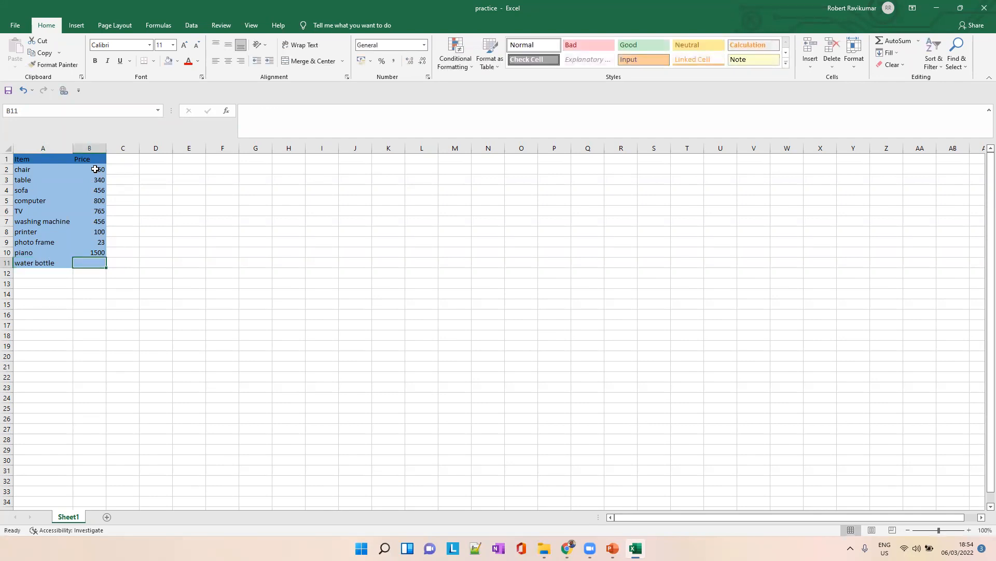
type("700")
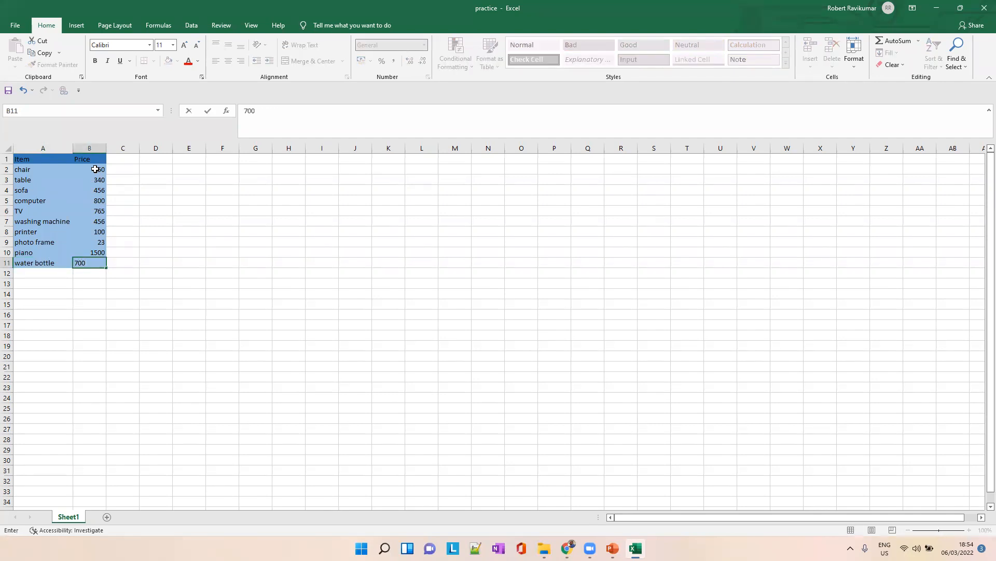
key("Tab")
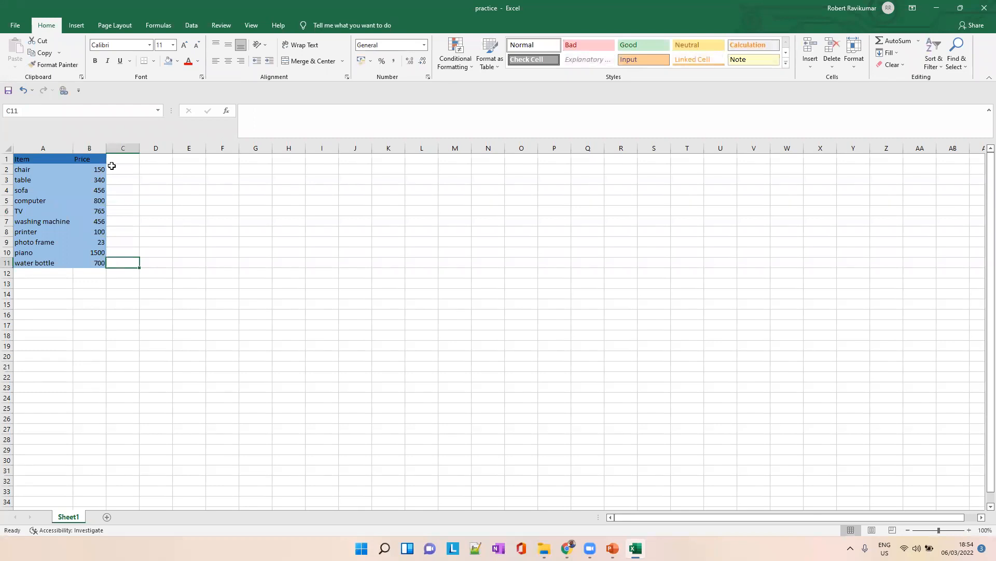
Begin a VLOOKUP formula in cell F2
left_click(226, 167)
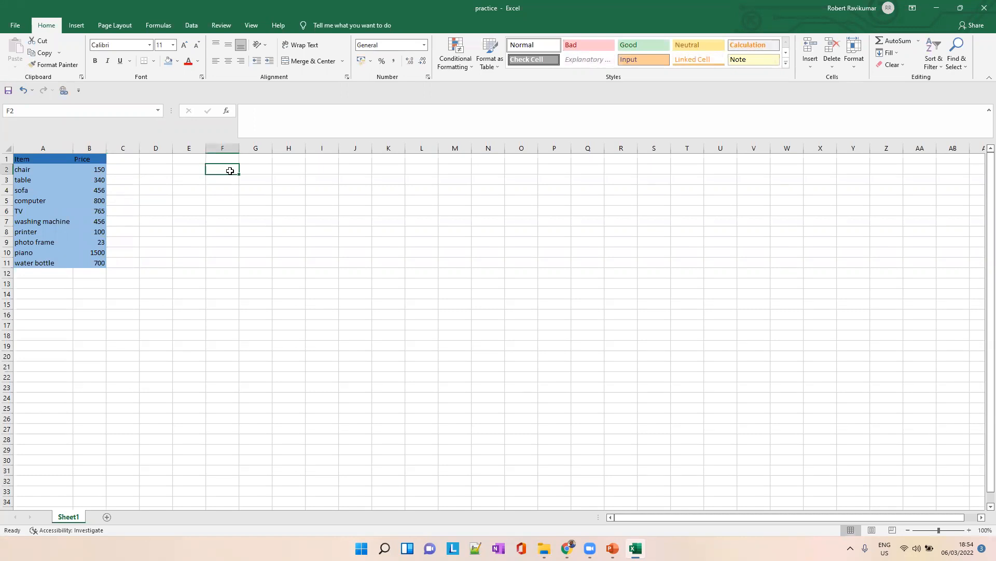
left_click(256, 122)
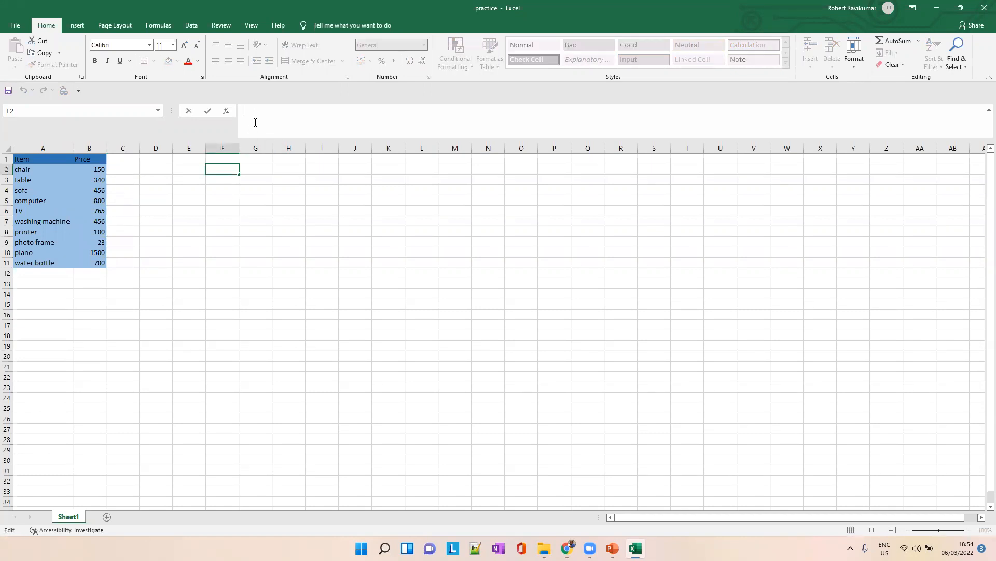
type("_")
type("=")
type("Vl")
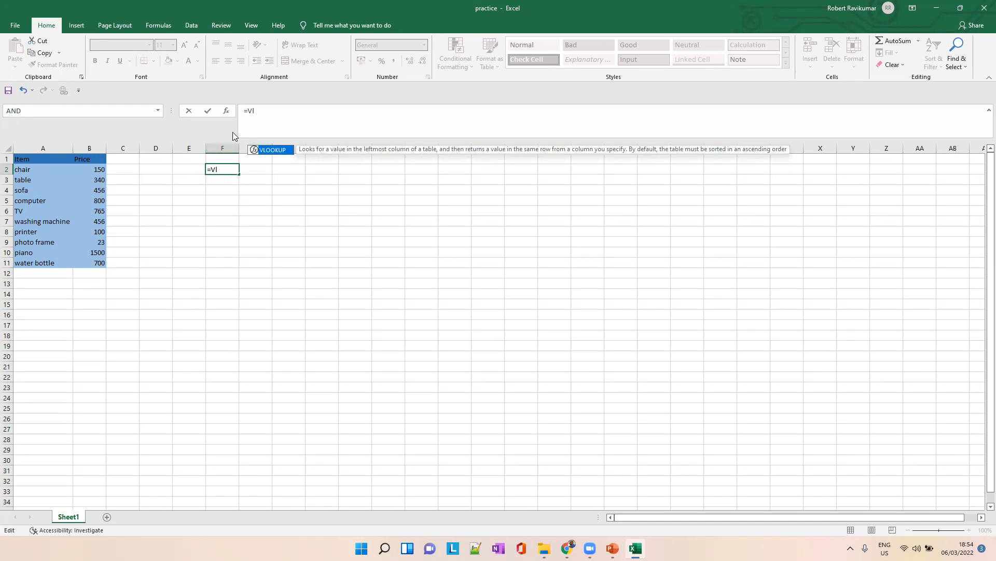
left_click(248, 111)
left_click_drag(248, 111, 239, 111)
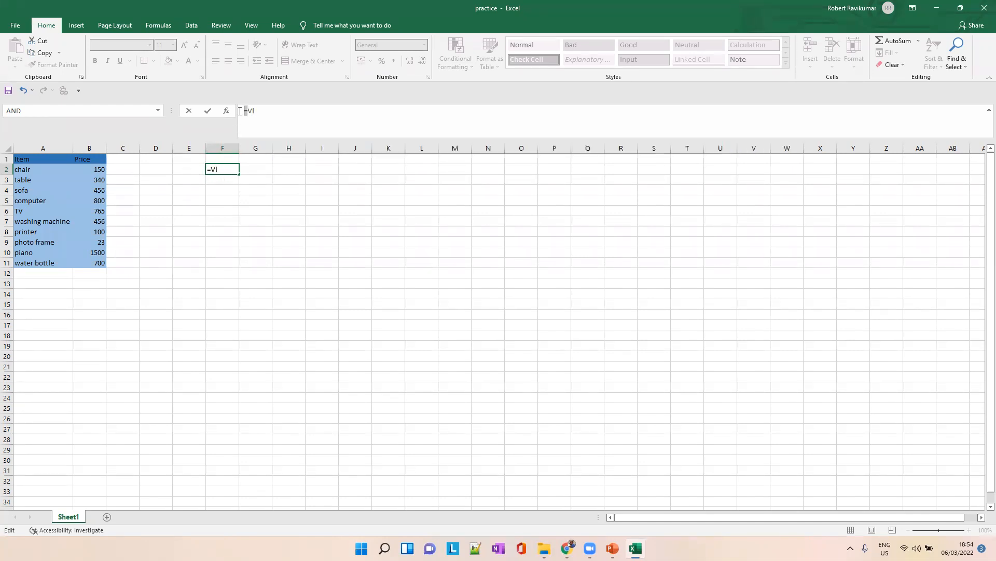
left_click(256, 110)
type("oo")
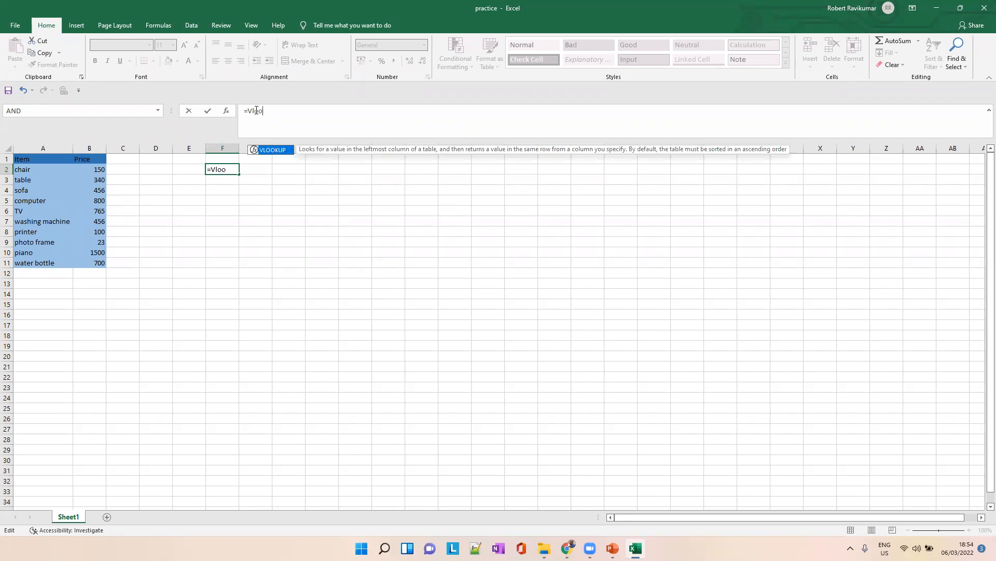
double_click(278, 151)
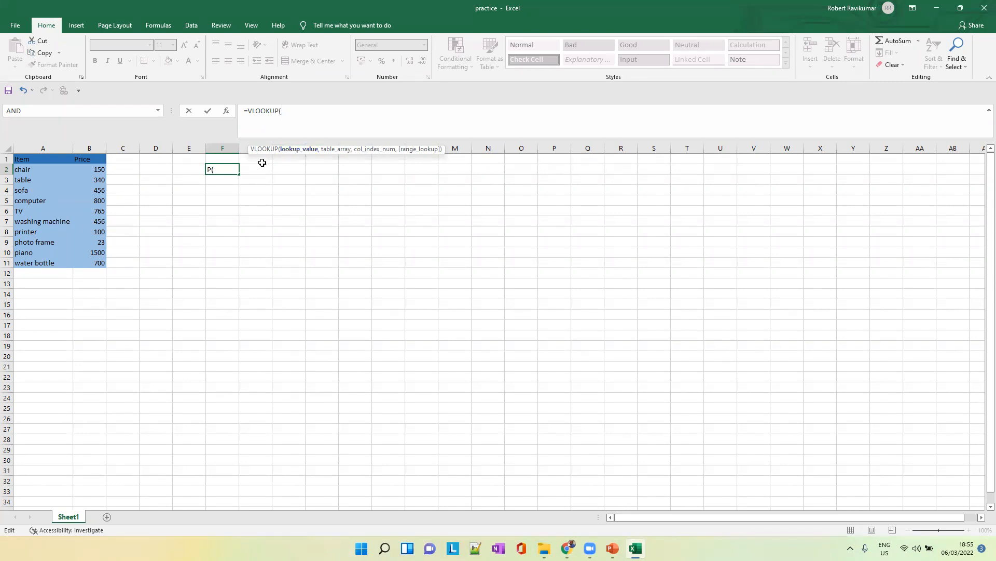
Enter "photo frame" in double quotes as the VLOOKUP lookup value, followed by a comma
left_click(682, 48)
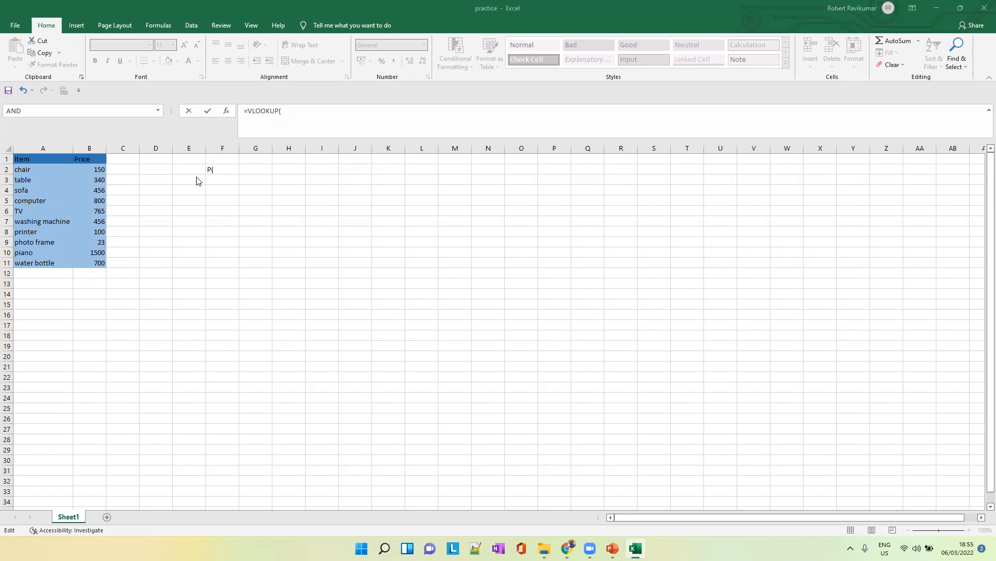
left_click(295, 113)
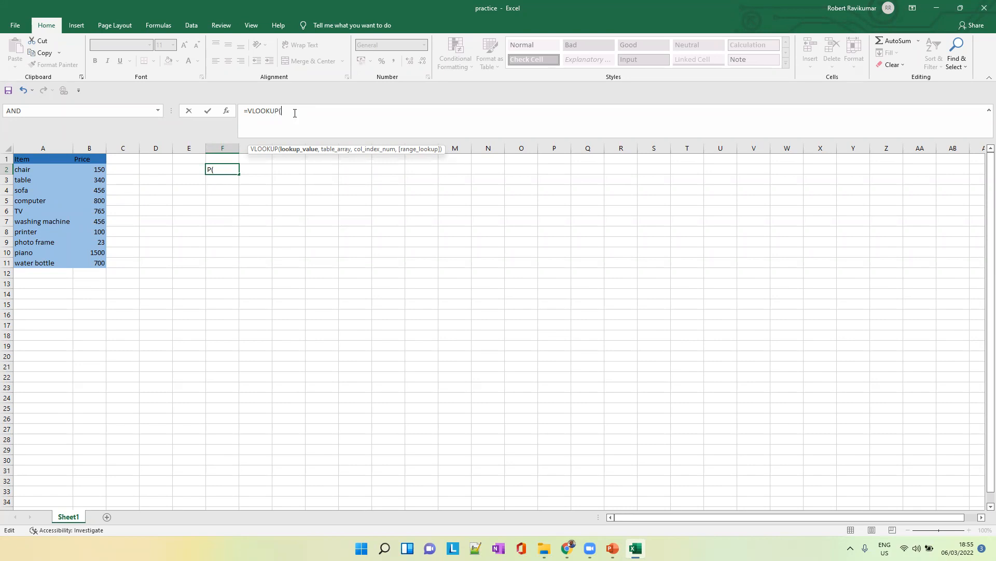
type("\"\"")
type("photo")
type(" frame")
type(",")
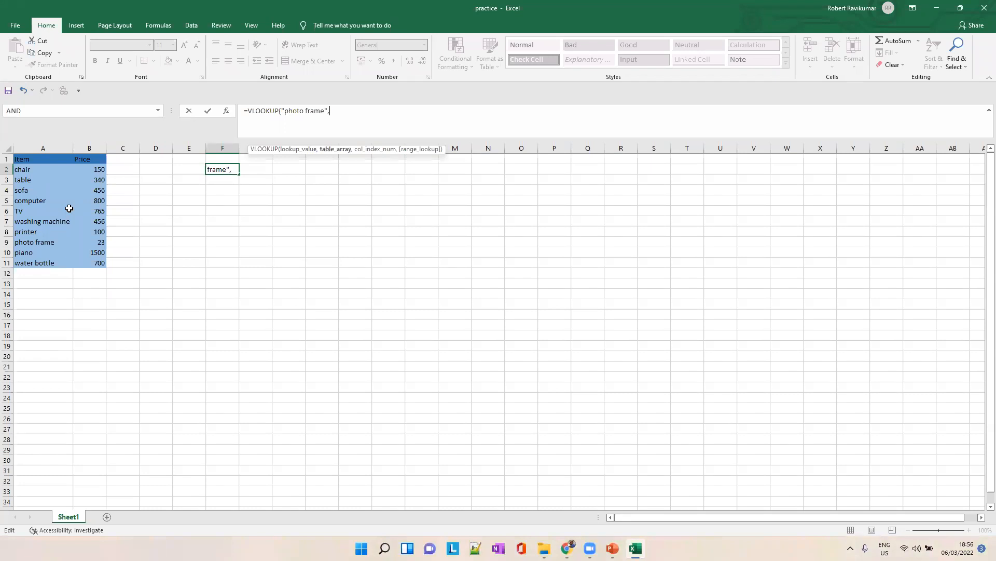
Check the column index number slide in PowerPoint, and return to Excel to start the table range with A
left_click(613, 547)
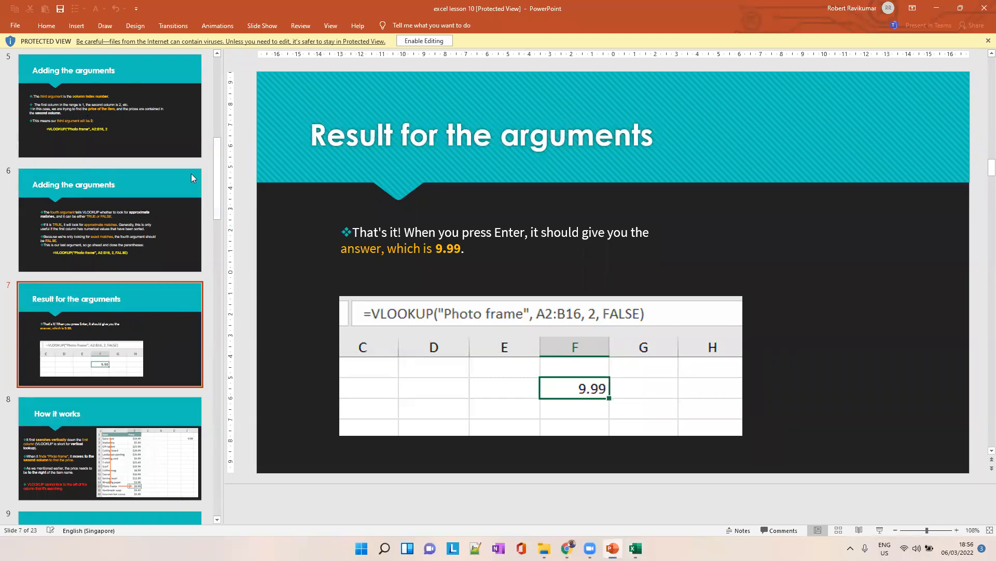
left_click(90, 121)
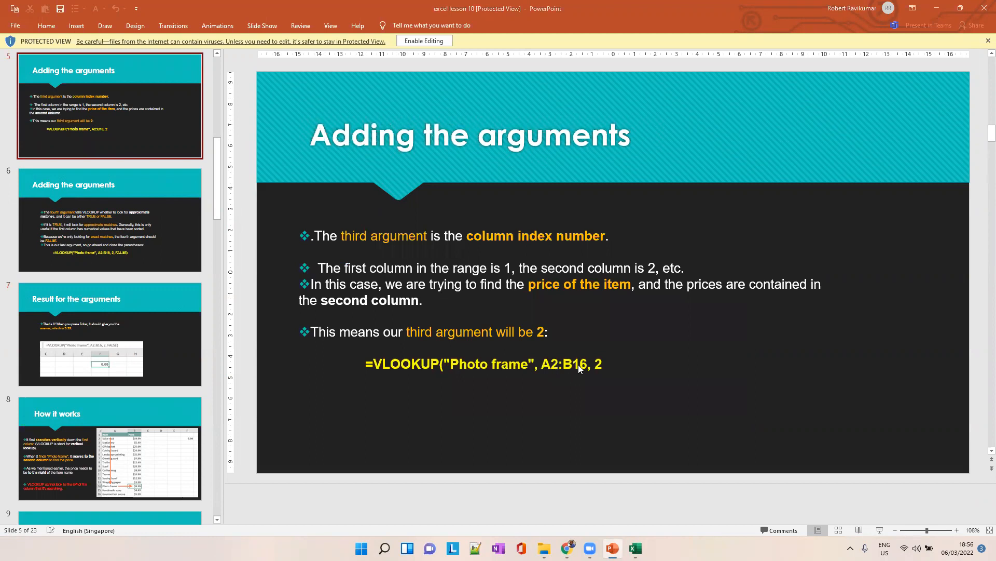
left_click(635, 548)
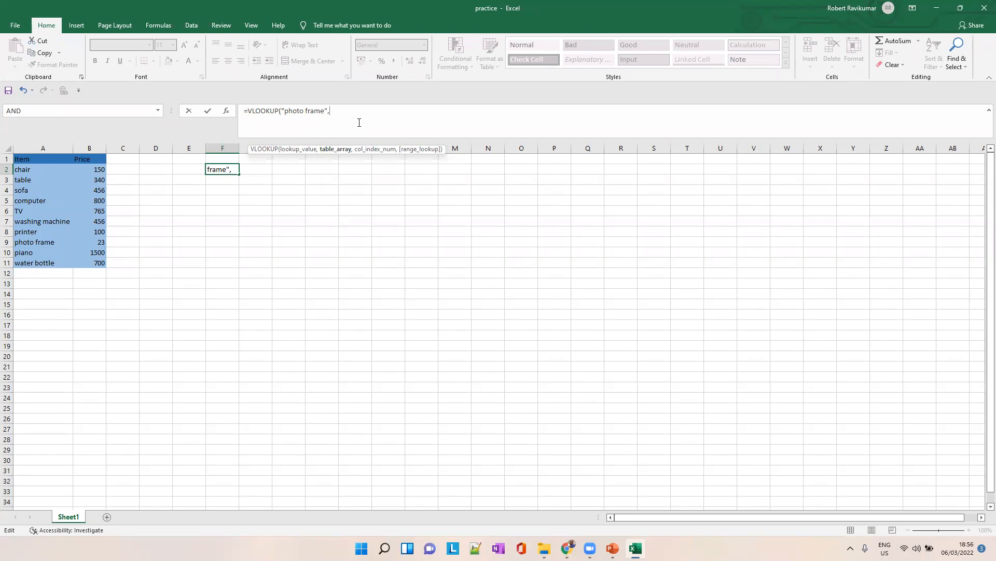
type("A")
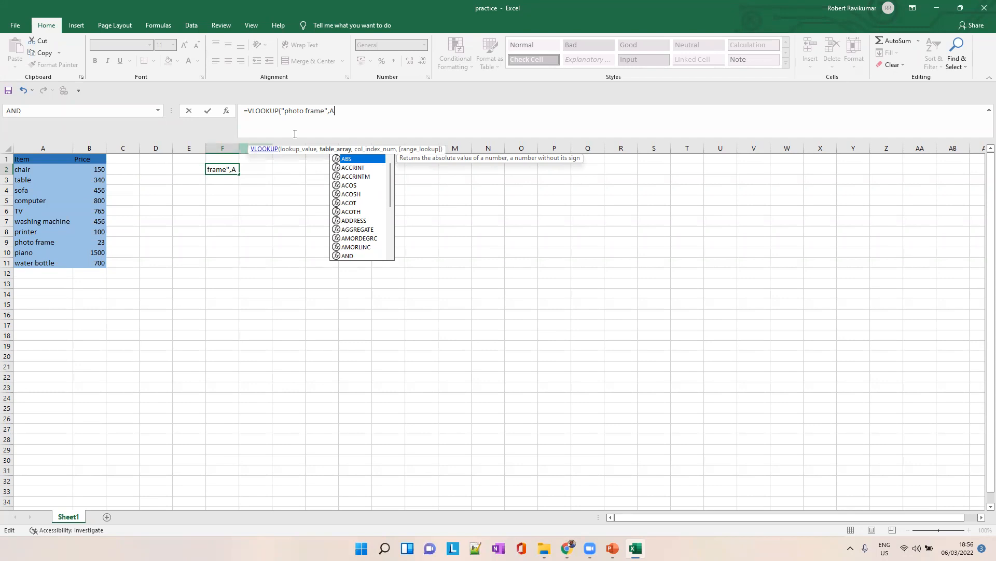
left_click_drag(285, 111, 326, 111)
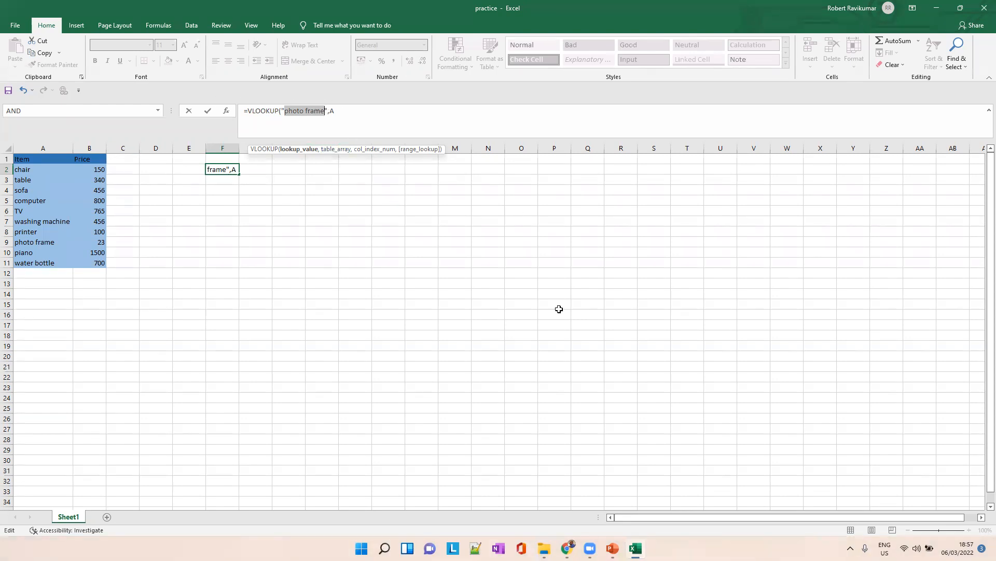
Switch to PowerPoint to review the VLOOKUP slide with the example item and price table, and return to the Excel workbook
key("alt+Tab")
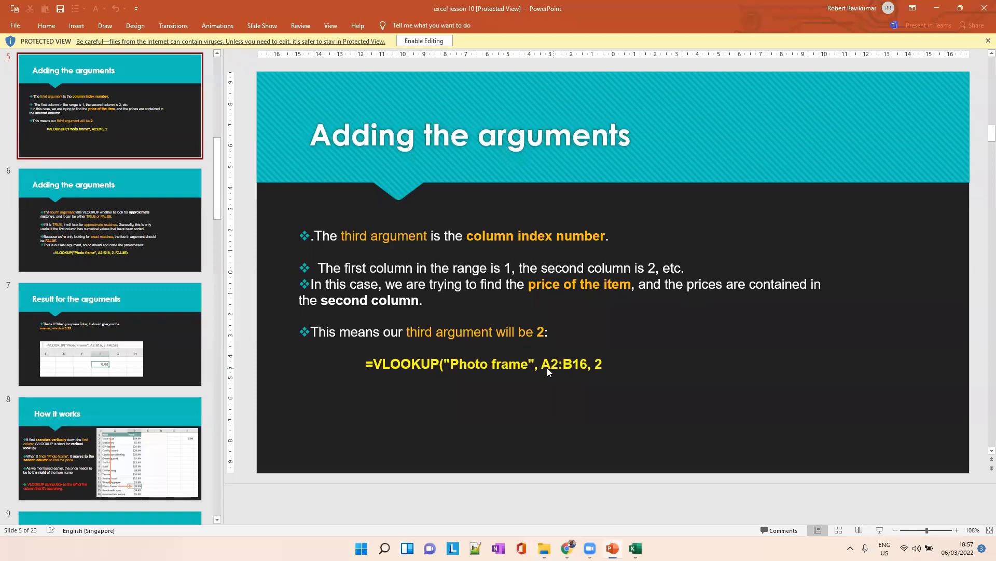
scroll(129, 265, "up", 2)
scroll(129, 267, "up", 9)
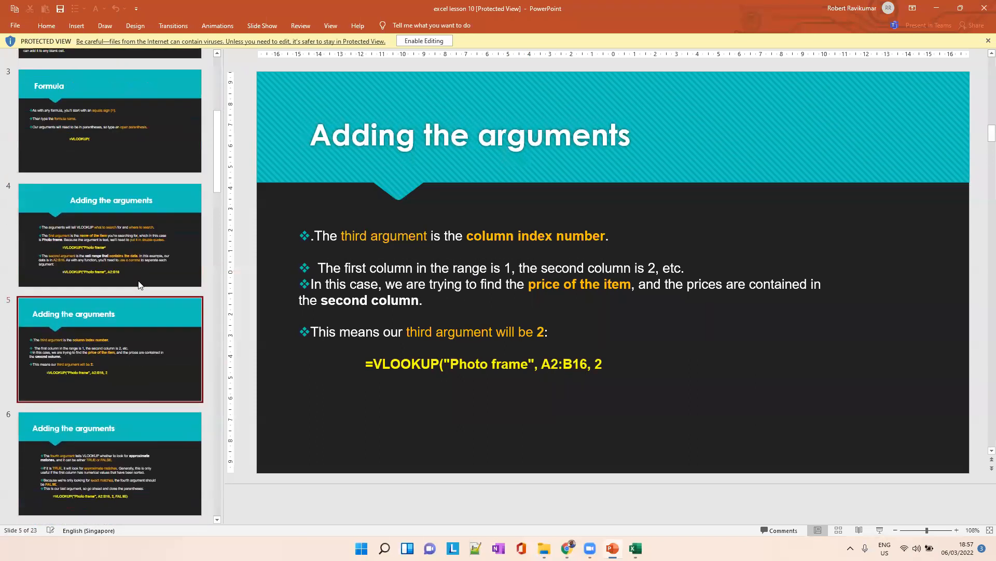
left_click(143, 248)
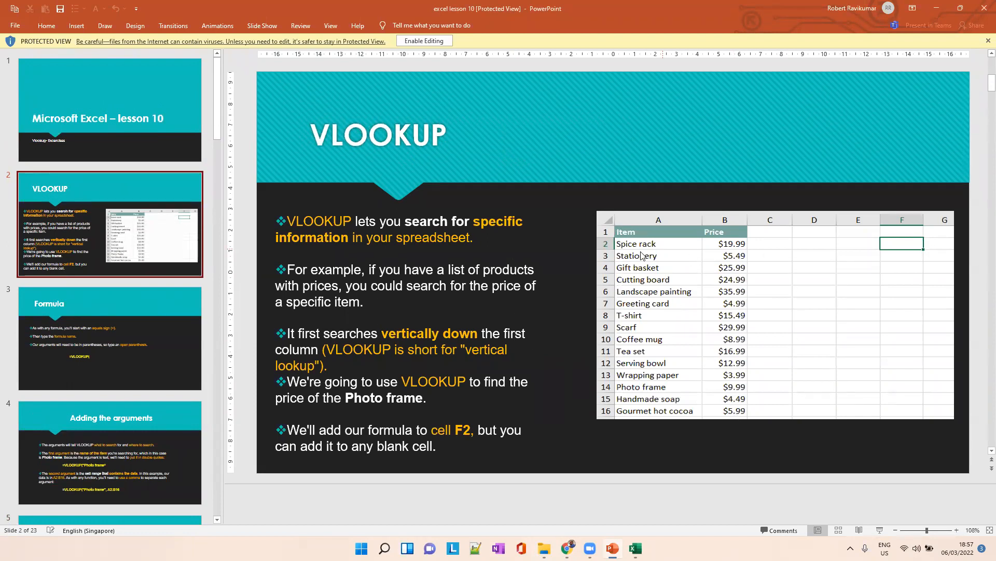
key("alt+Tab")
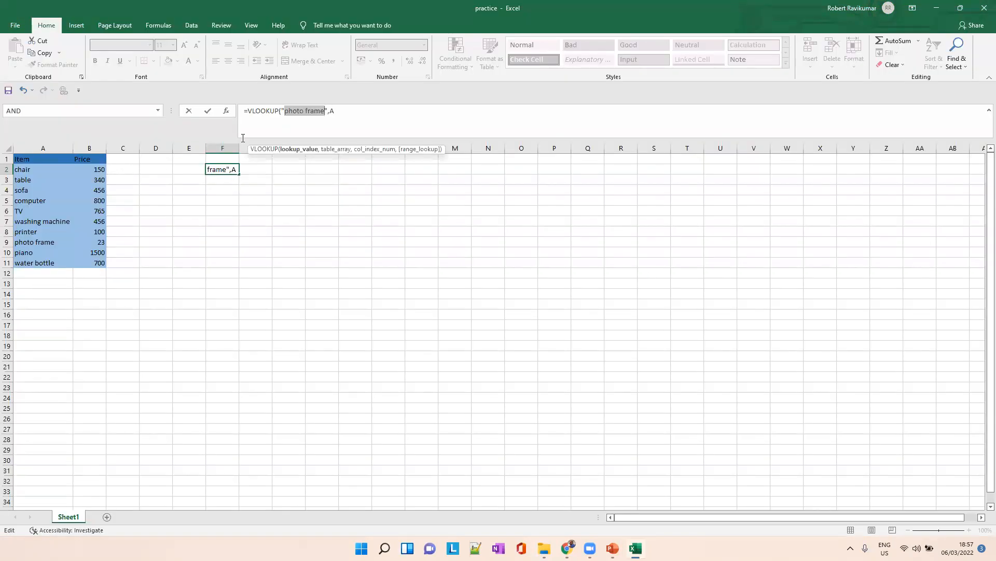
key("alt+Tab")
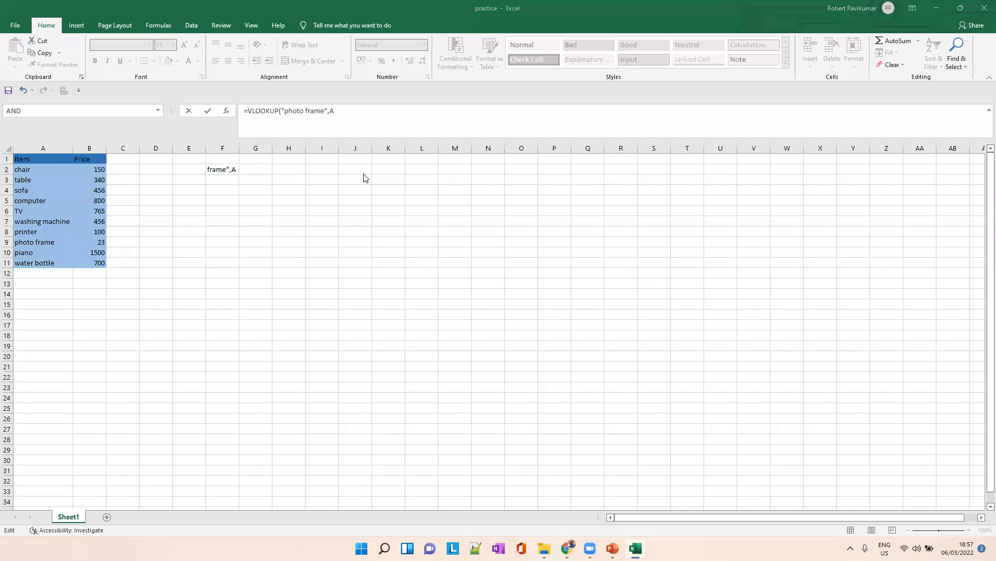
key("alt+Tab")
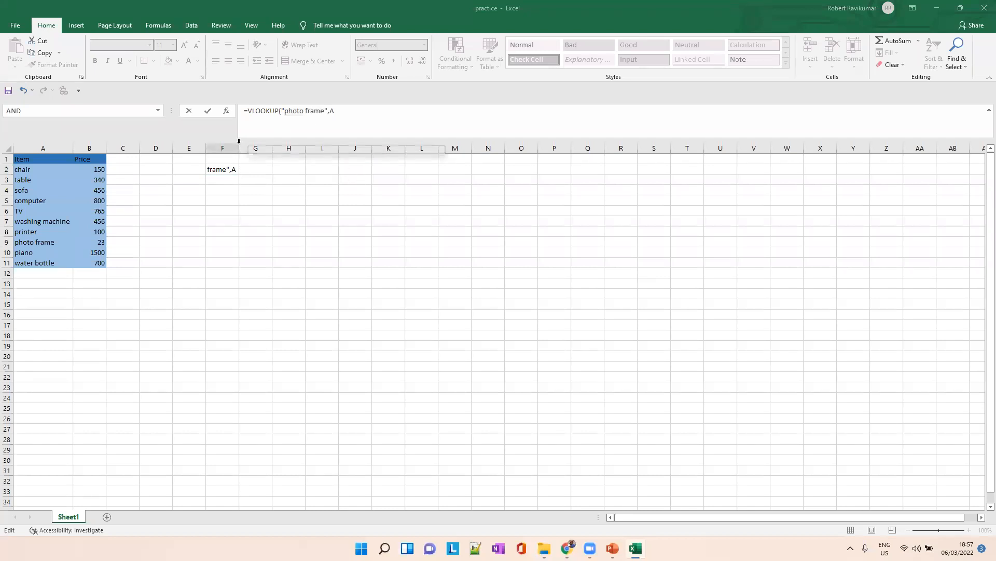
Discard the unfinished VLOOKUP formula in cell F2
key("Return")
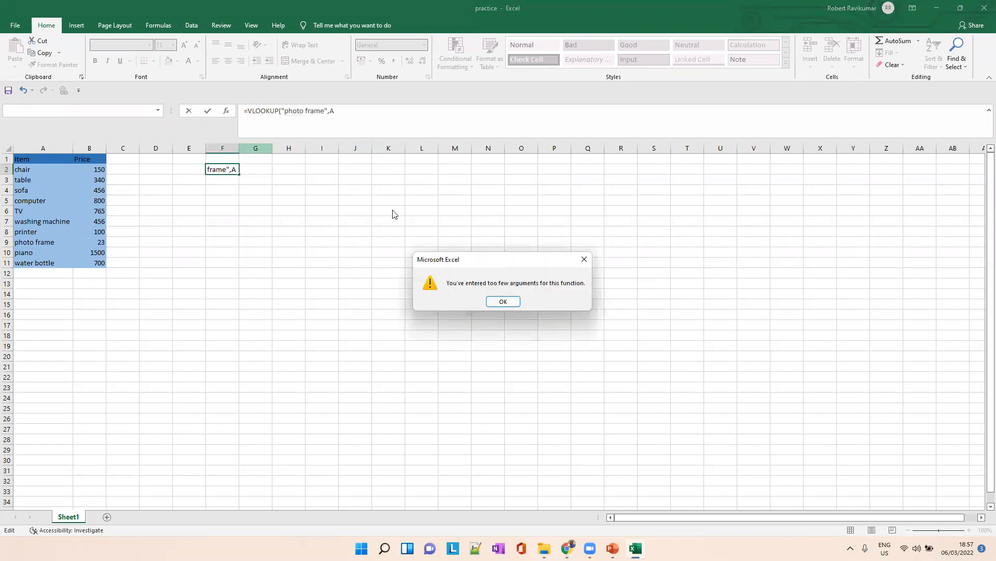
left_click(503, 301)
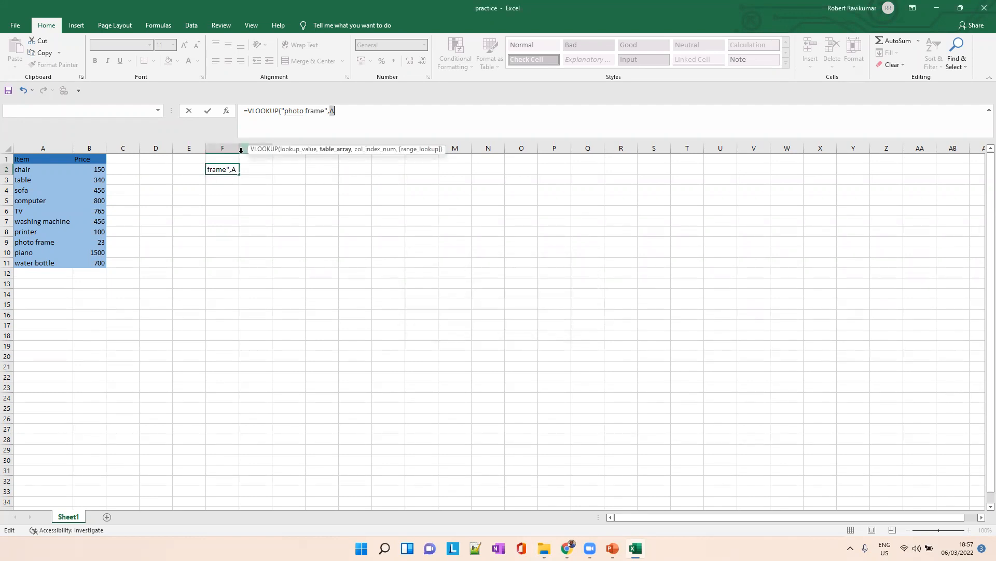
left_click(239, 147)
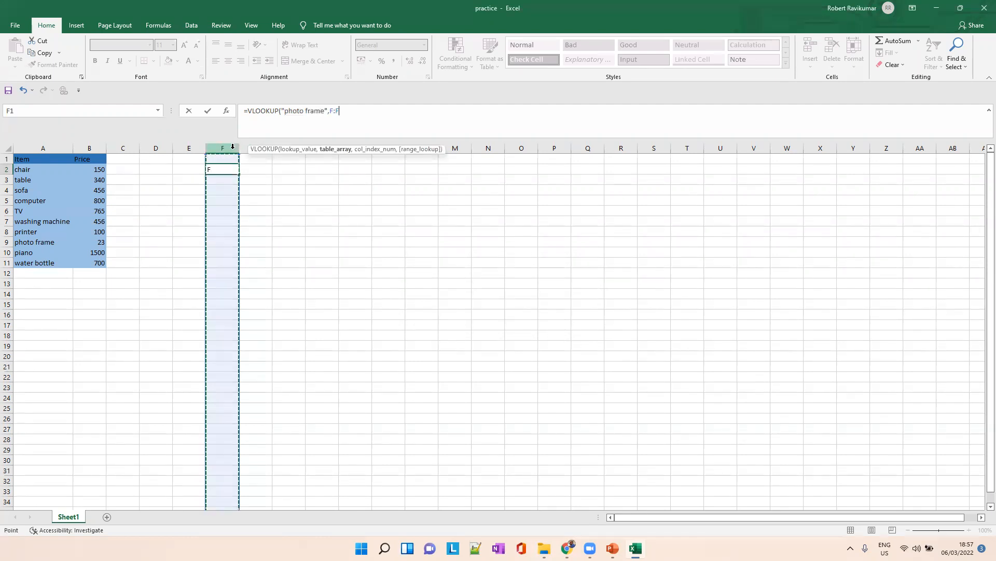
left_click(255, 180)
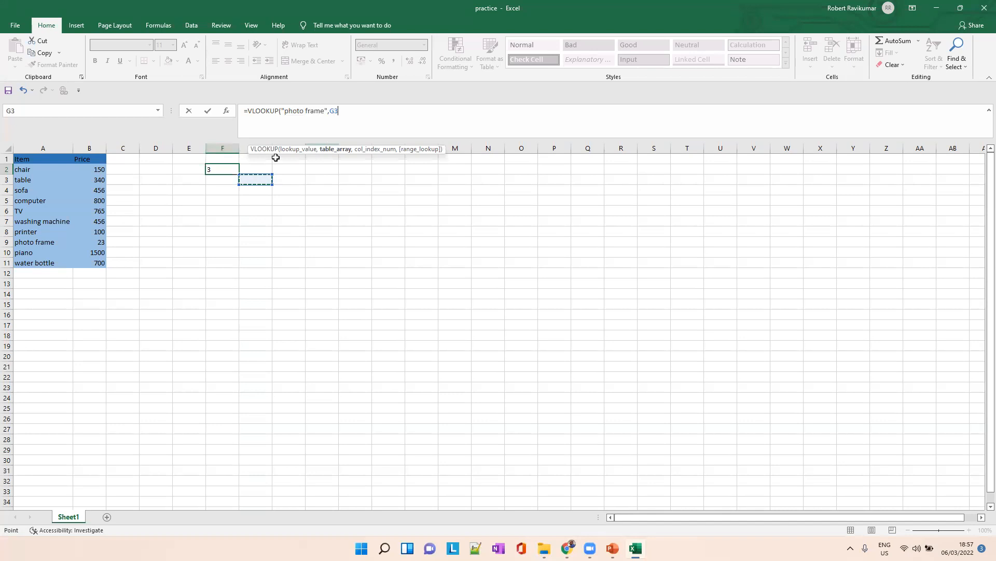
key("Escape")
Start the formula in cell F2 again with the VLOOKUP function
left_click(243, 148)
left_click(223, 171)
type("=Vl")
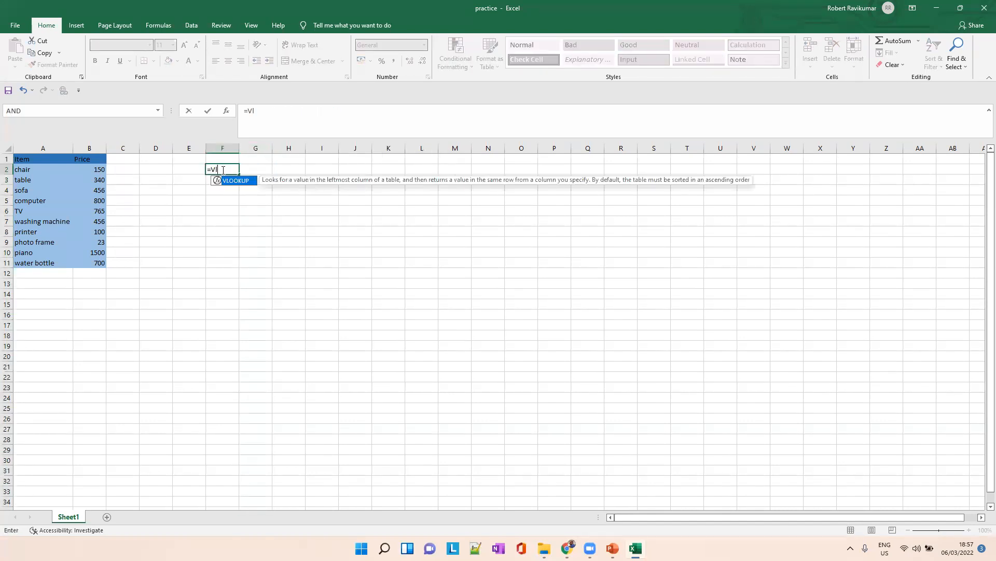
key("Return")
left_click(223, 170)
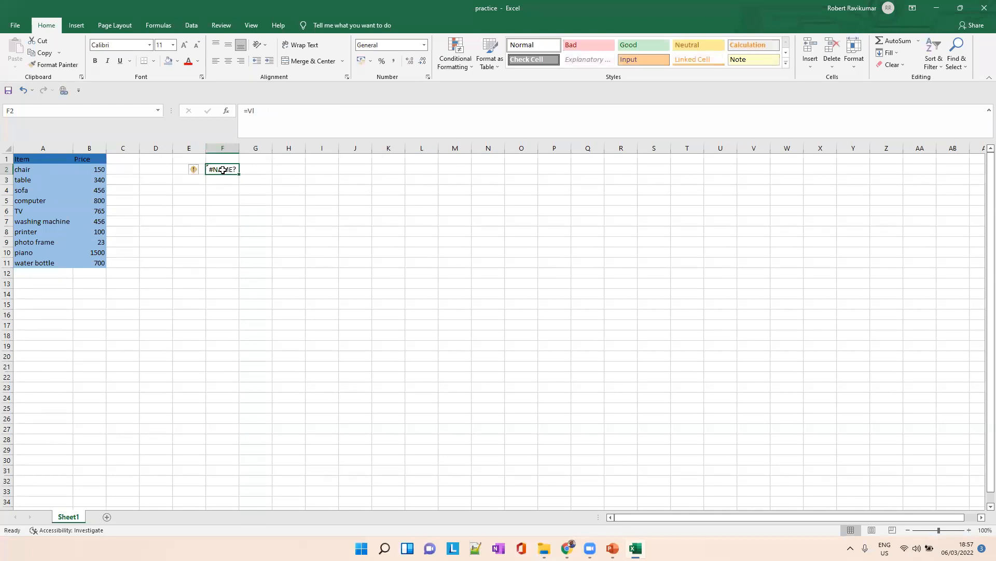
left_click(268, 110)
type("oo")
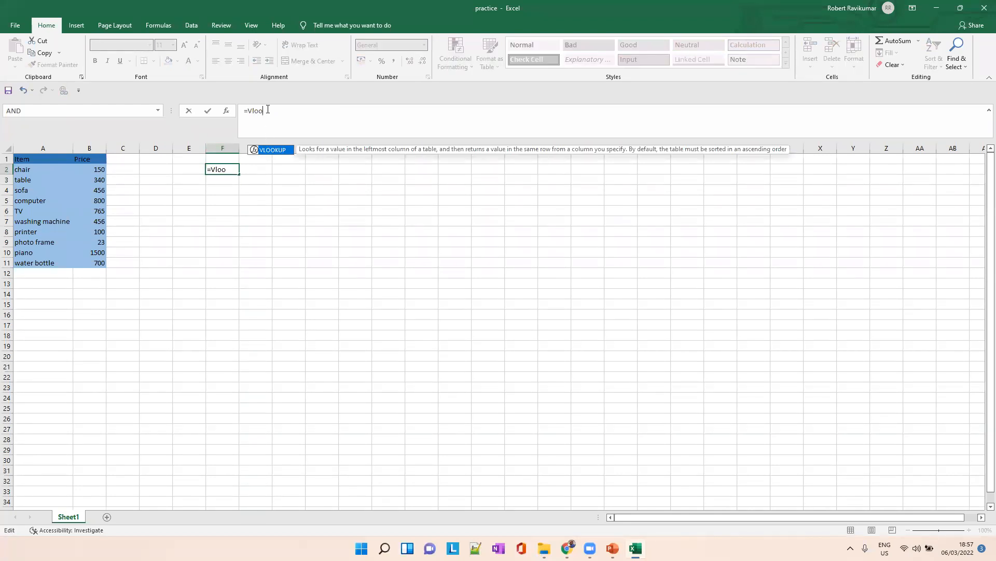
double_click(281, 152)
Set the VLOOKUP lookup value to "photo frame" and the table array to A2:B11
type("\"\"")
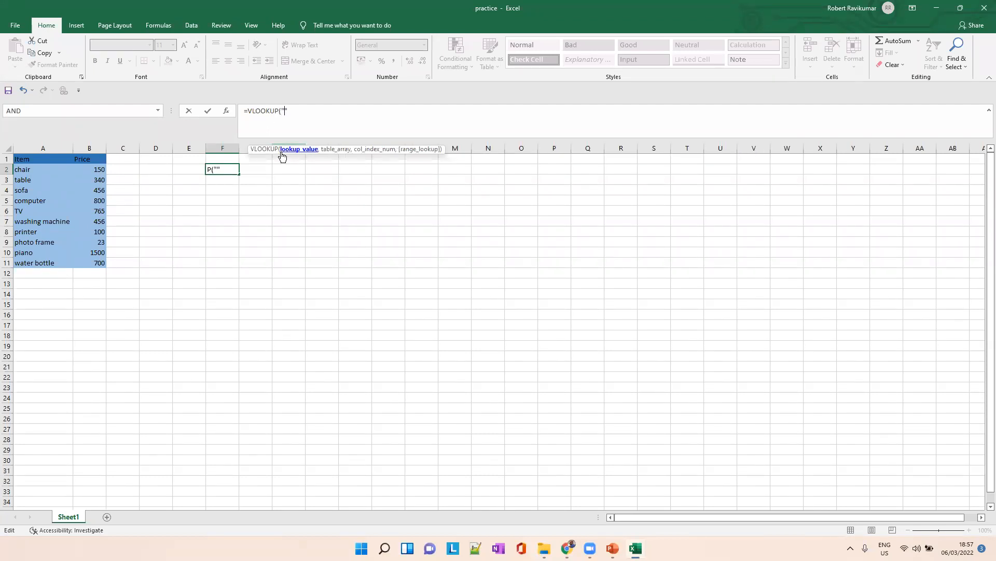
type("photo frame")
type(",")
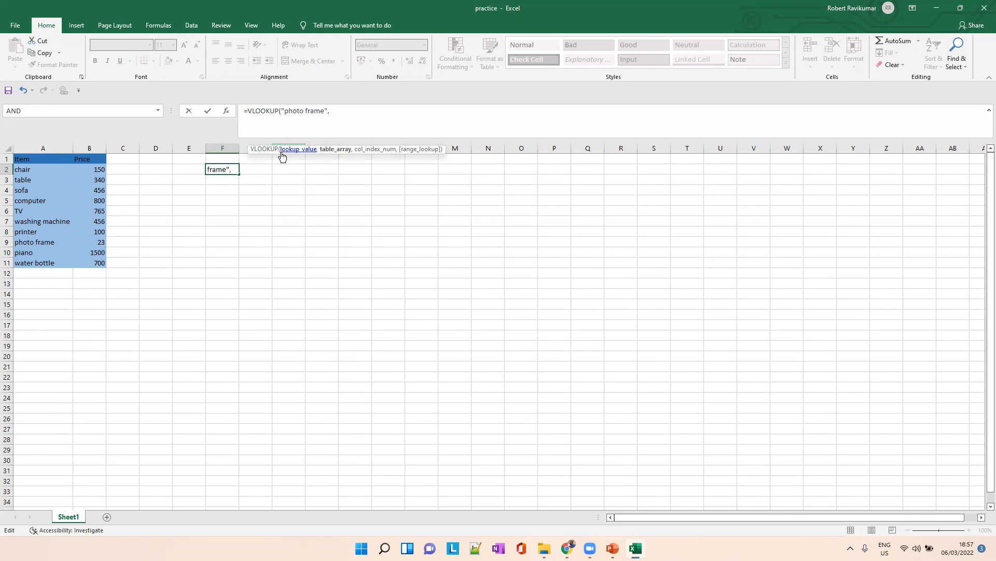
left_click(31, 172)
left_click_drag(30, 171, 95, 263)
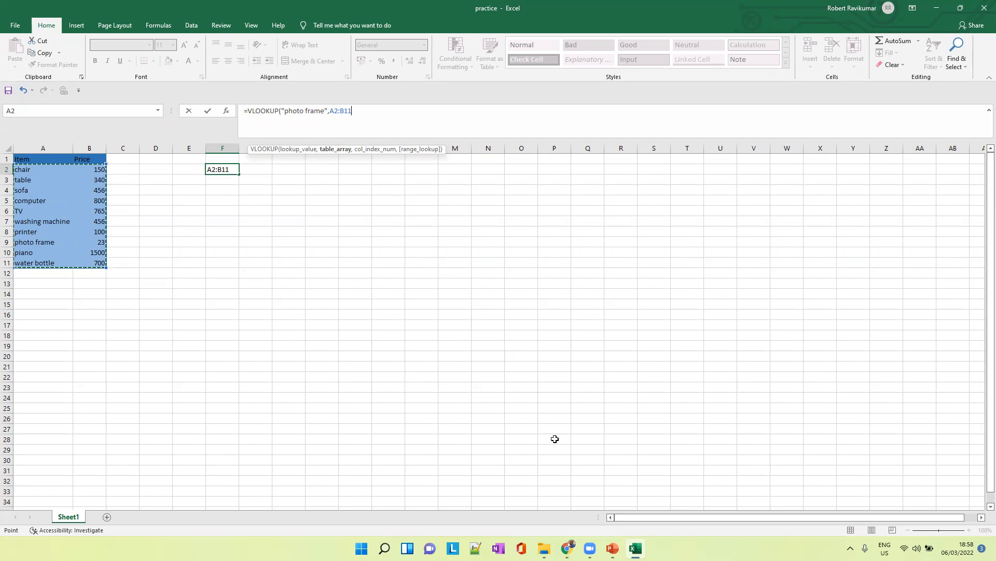
Switch to PowerPoint to review the column index number slide and the VLOOKUP example table, and return to the Excel workbook
mouse_move(589, 538)
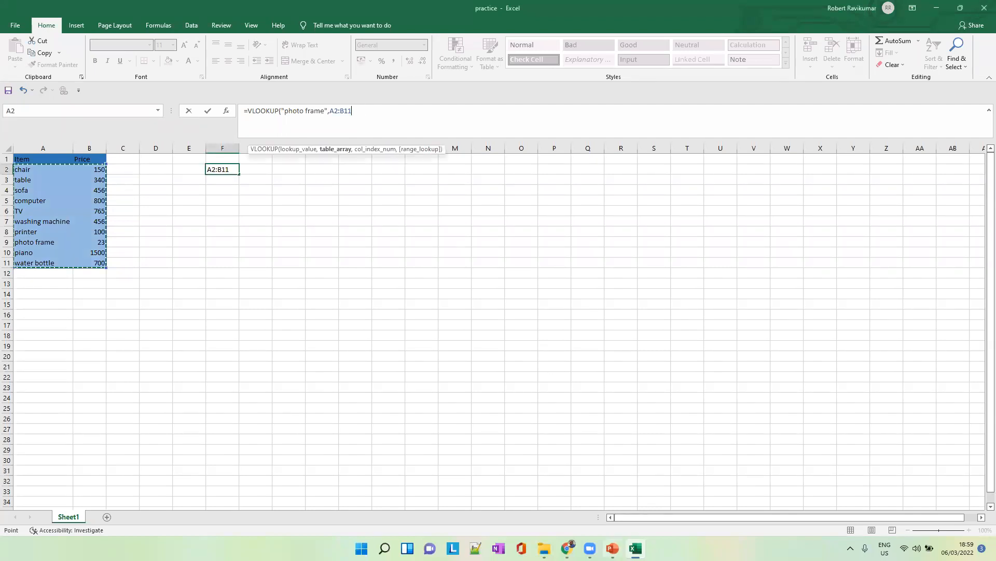
left_click(613, 548)
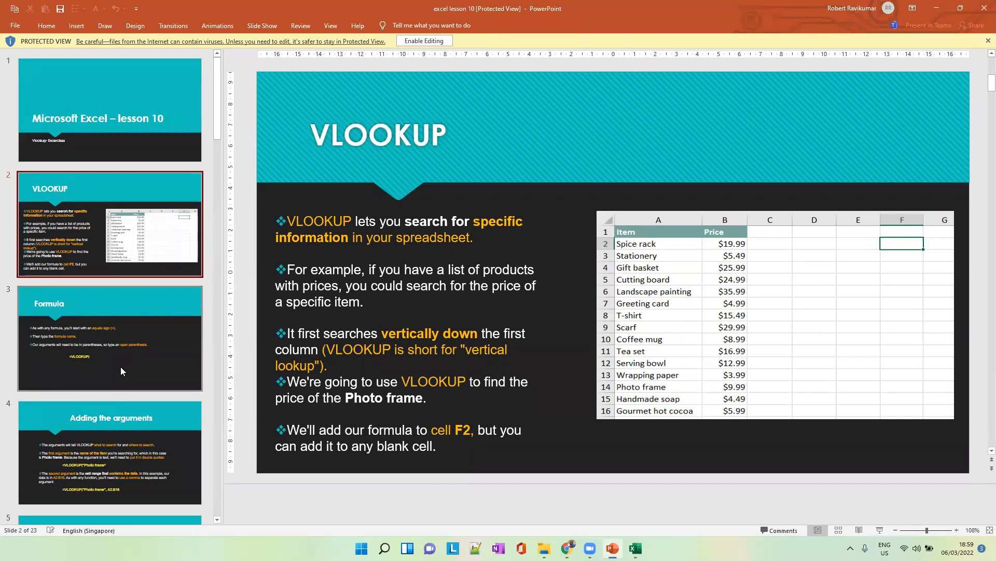
scroll(120, 367, "down", 5)
left_click(135, 236)
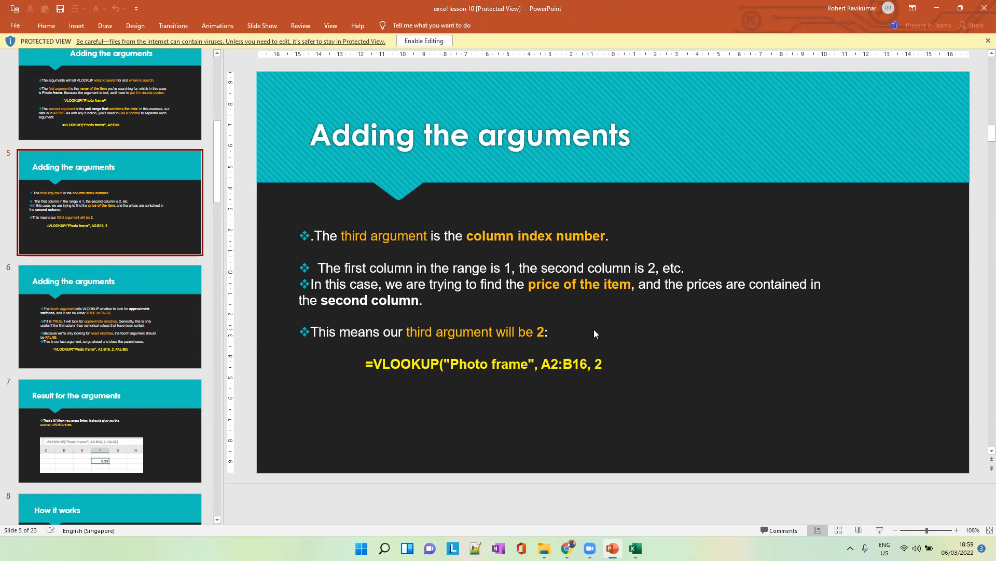
key("Up")
key("Up")
key("Up")
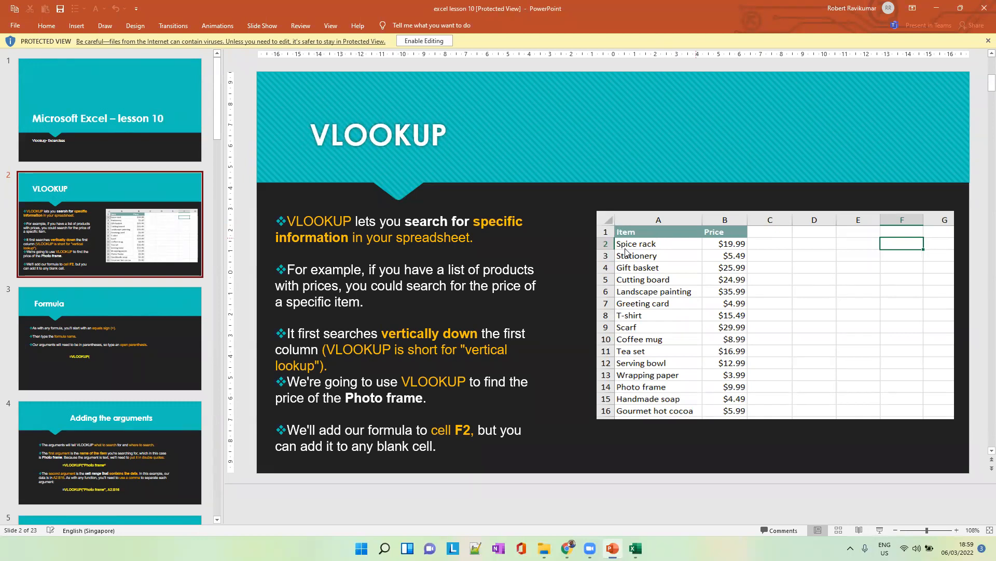
left_click(636, 548)
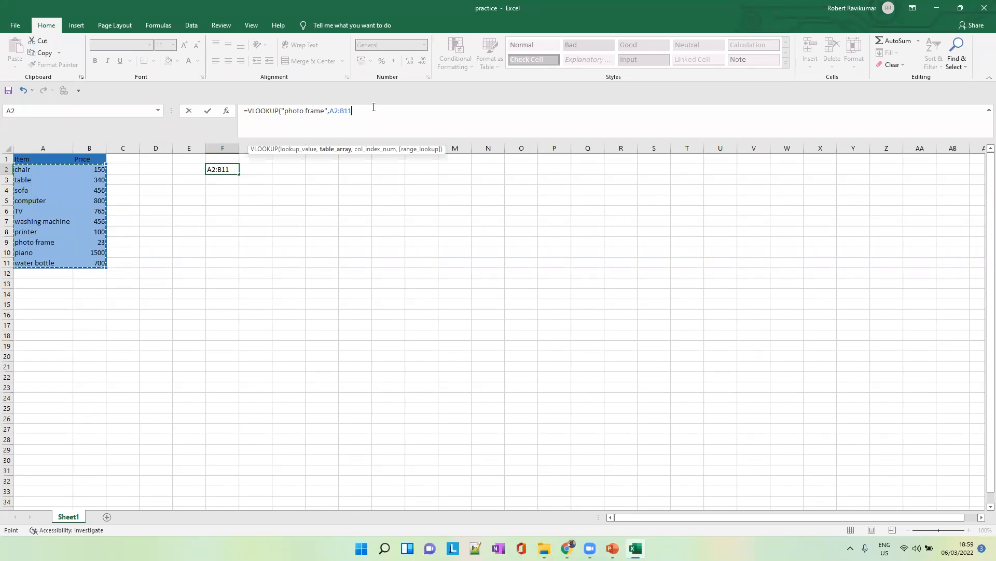
Set the VLOOKUP column index number to 2 and enter the finished formula in cell F2
type(",2")
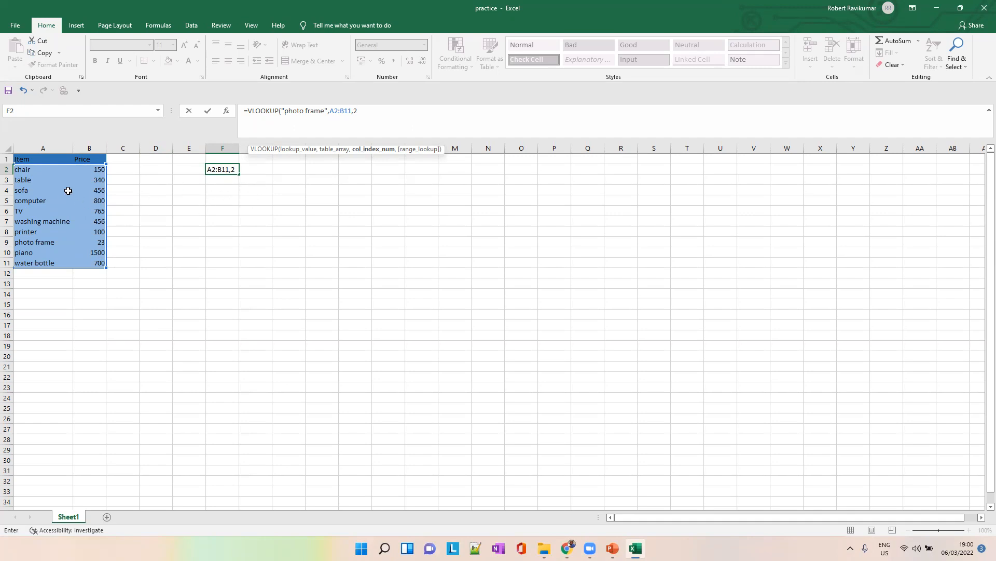
left_click(46, 147)
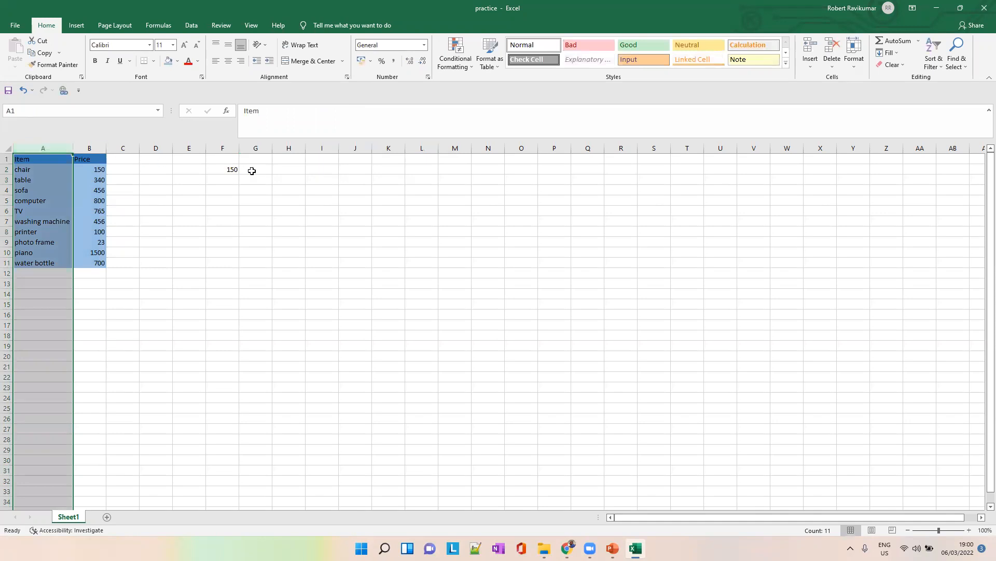
left_click(234, 169)
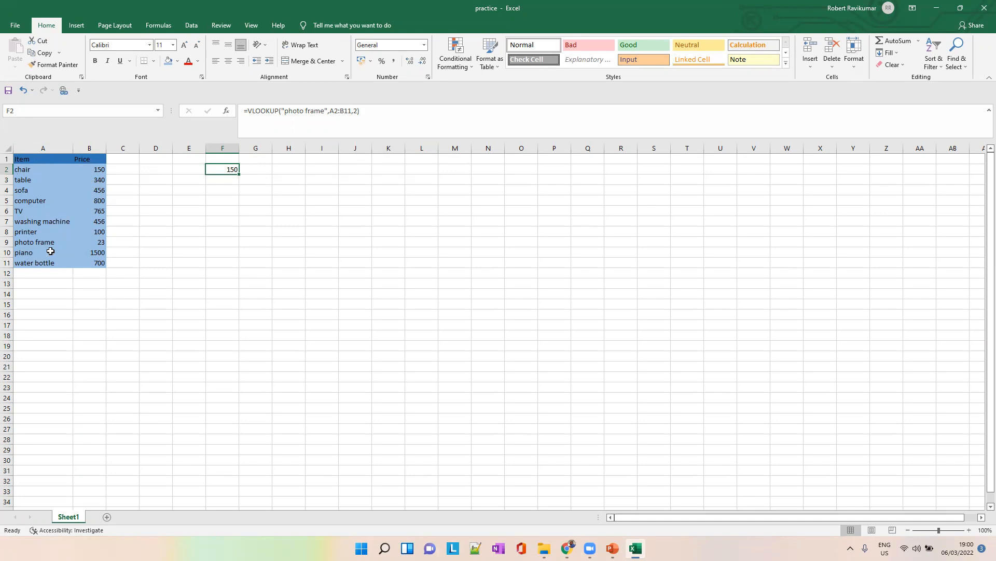
left_click_drag(330, 113, 351, 112)
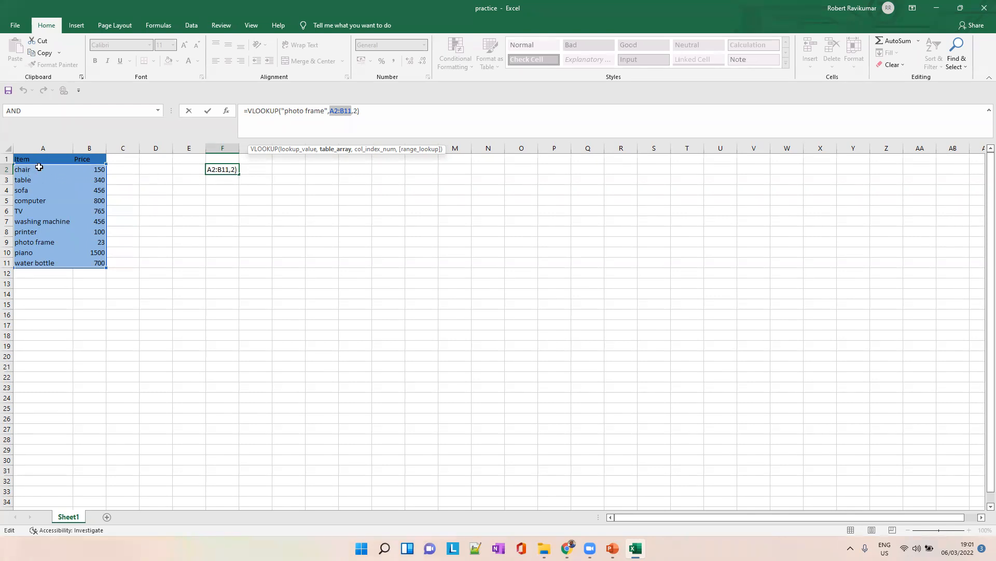
left_click_drag(39, 166, 44, 260)
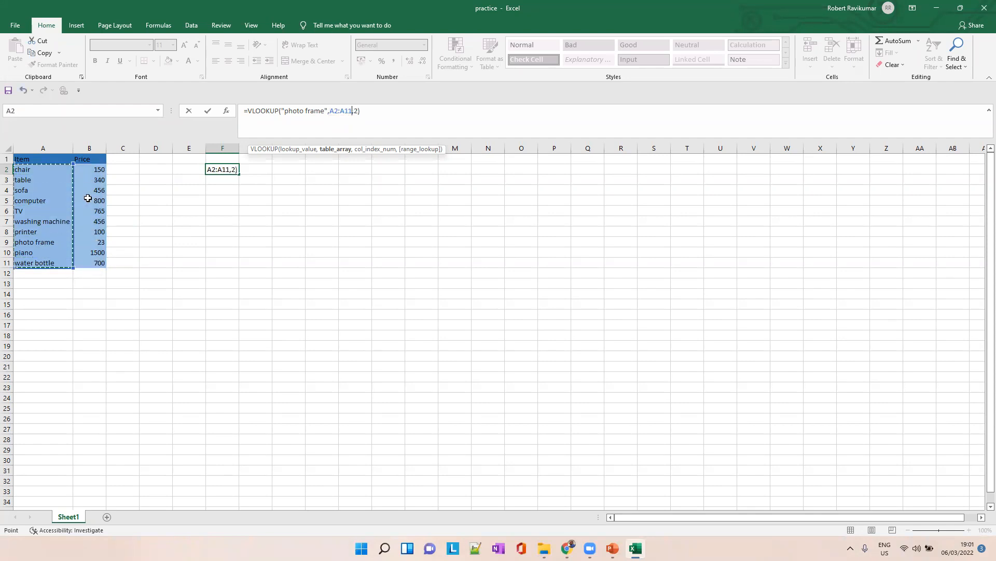
left_click_drag(100, 169, 100, 263)
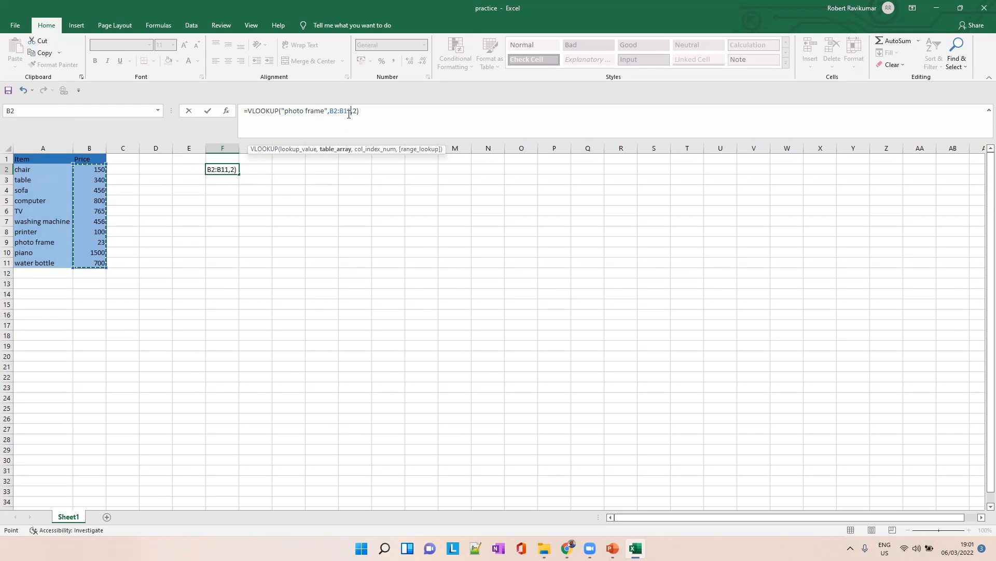
key("Escape")
left_click_drag(331, 110, 352, 110)
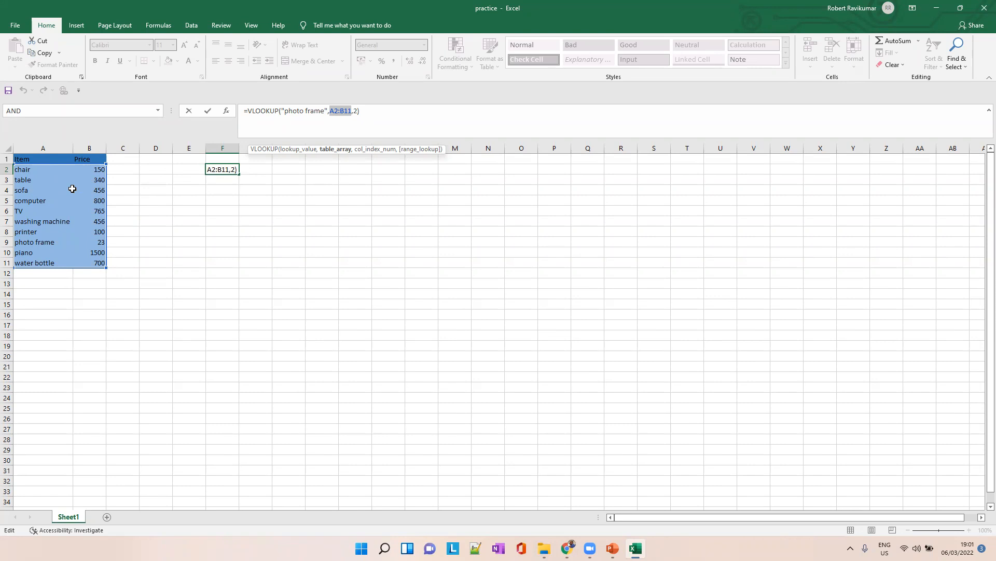
left_click(124, 169)
key("Escape")
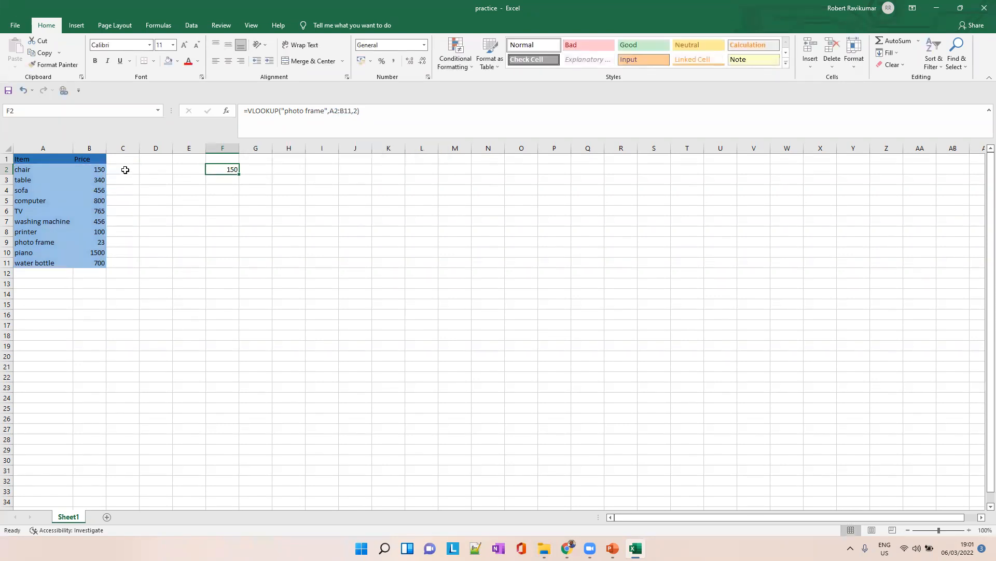
Add the header "brand" in cell C1, beside the Price column
left_click(128, 158)
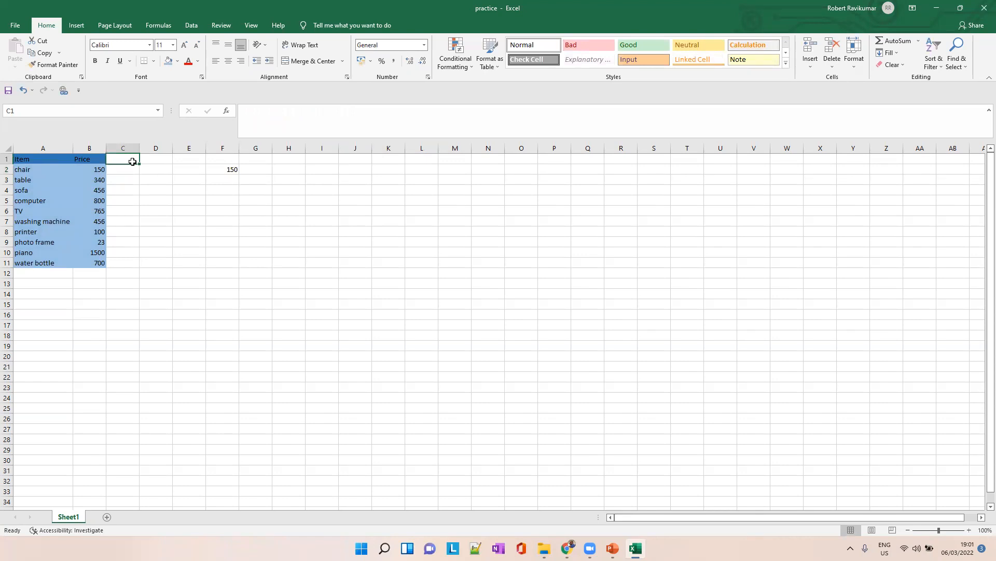
type("Comp")
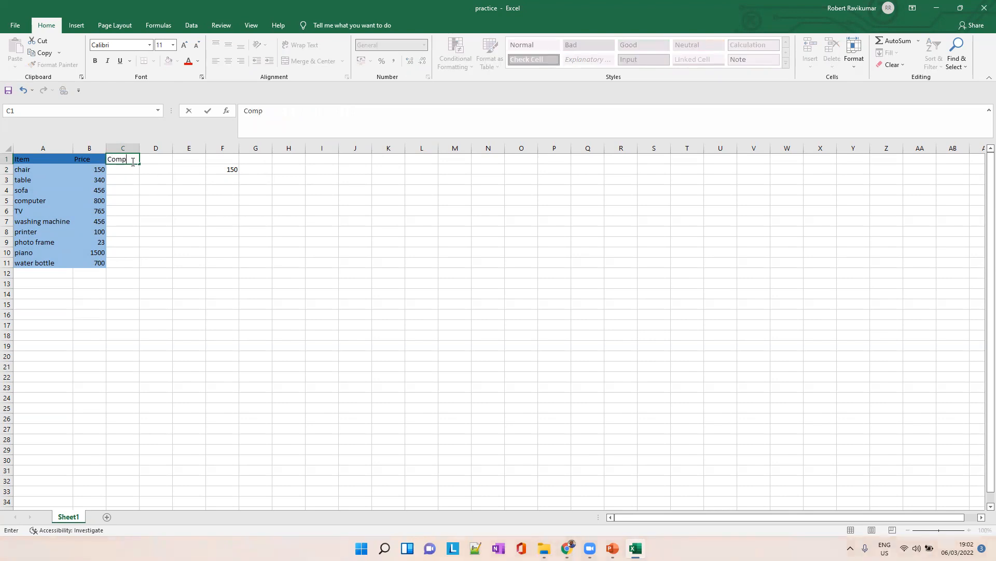
key("BackSpace")
key("BackSpace")
key("BackSpace")
key("BackSpace")
type("brancd")
key("BackSpace")
key("BackSpace")
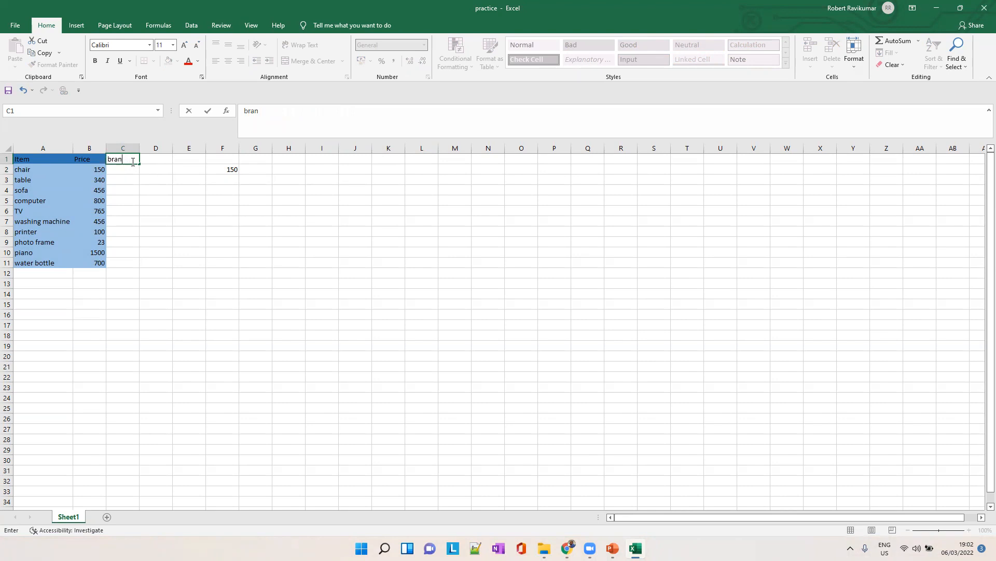
type("d")
key("Return")
Fill cells C2 to C7 with the brands sony, samsung, cellinin, mac, siny and bosch
type("sony")
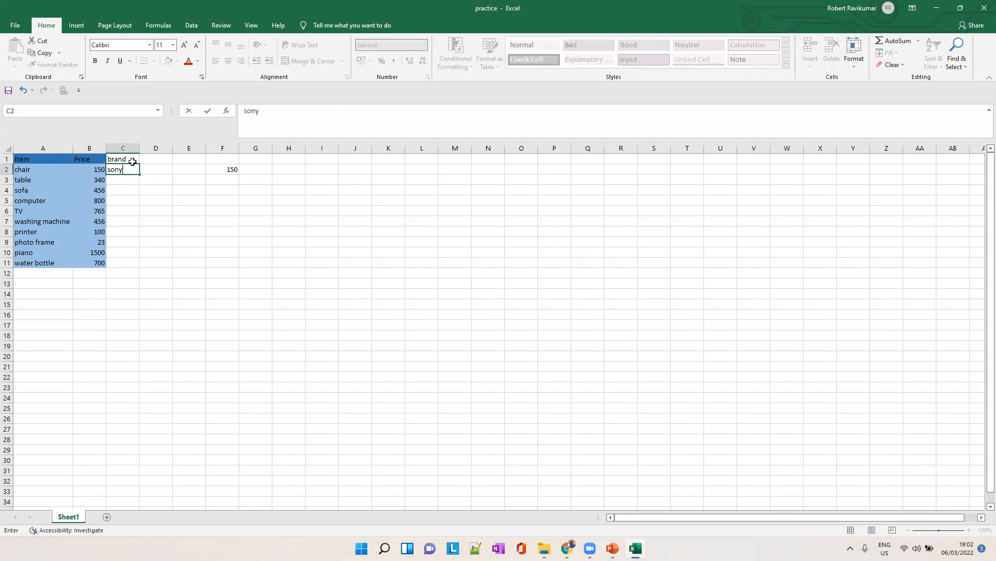
key("Return")
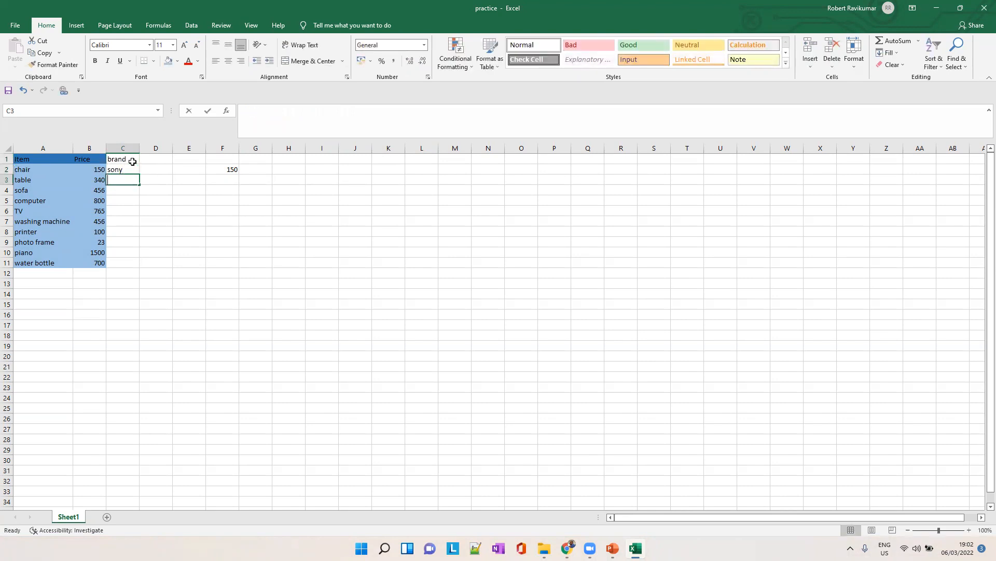
type("samsung")
key("Return")
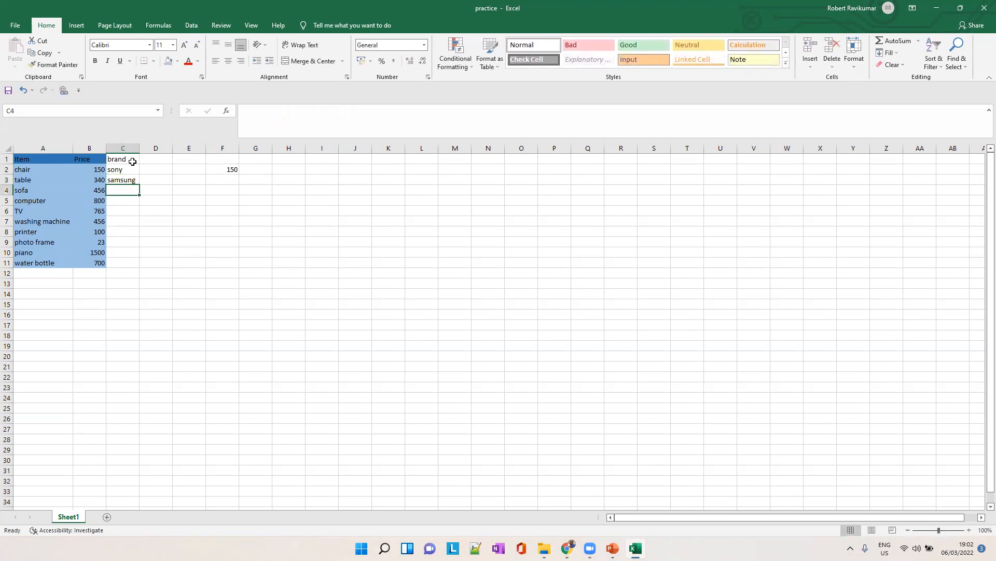
type("cellinin")
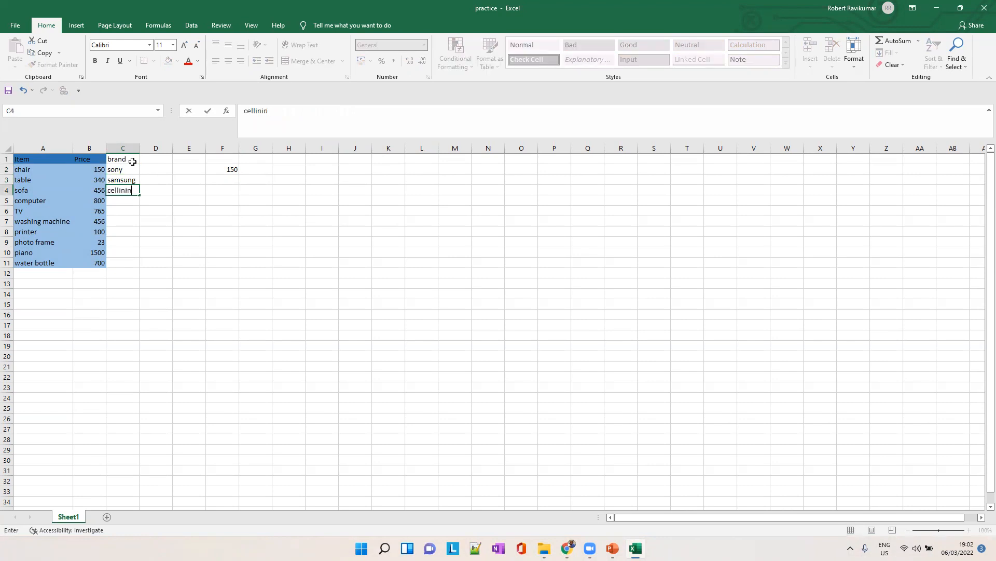
key("Return")
type("mac")
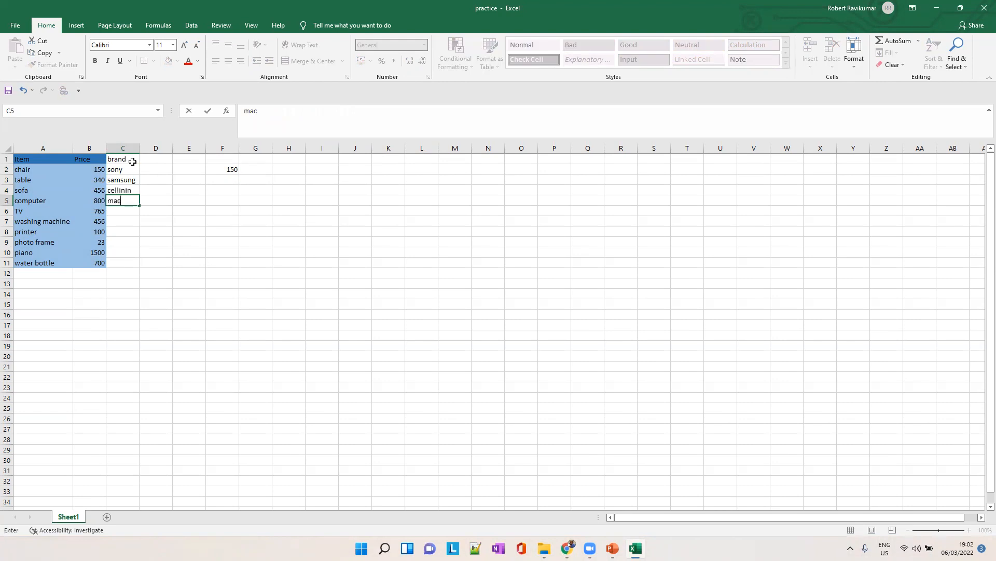
key("Return")
type("siny")
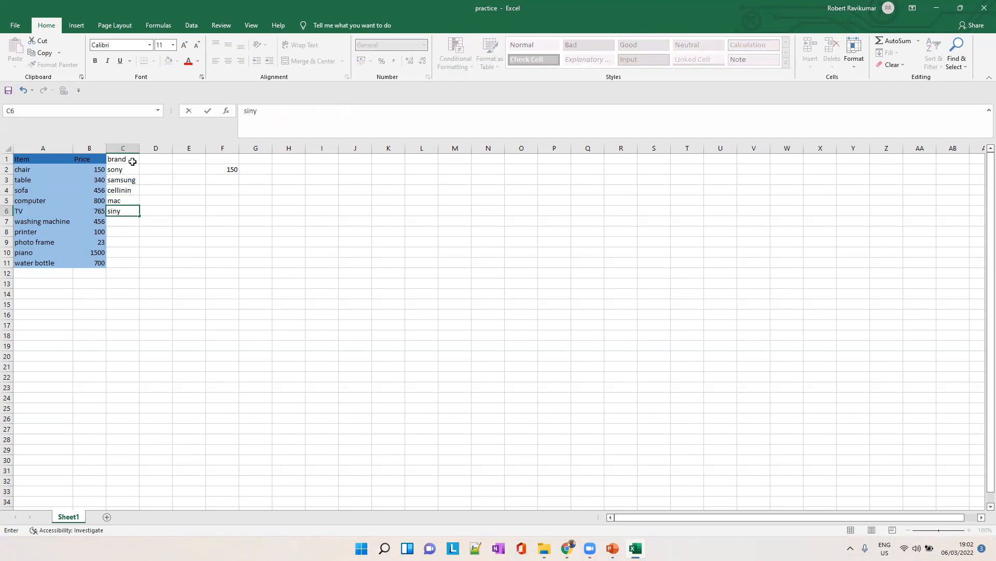
key("Return")
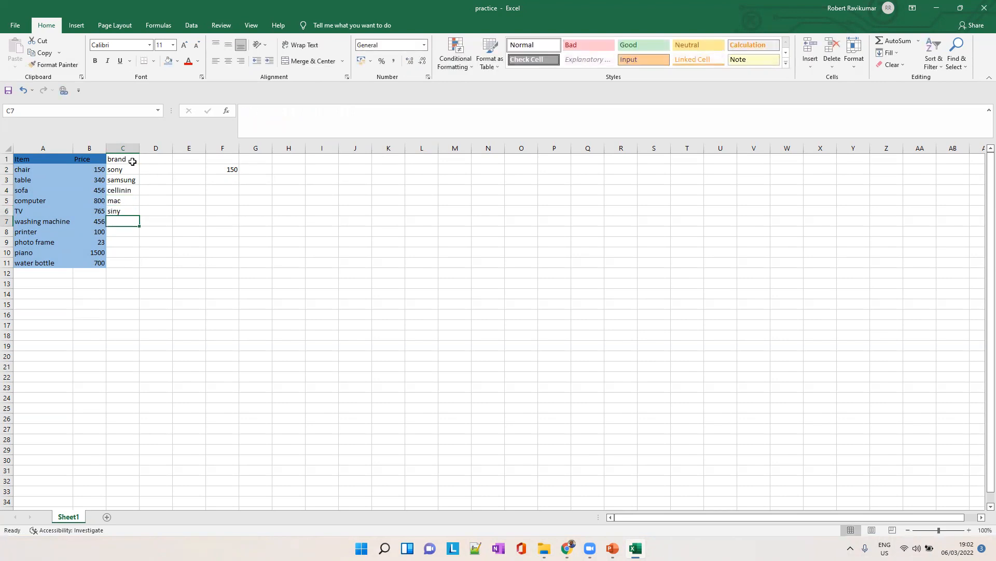
type("bosch")
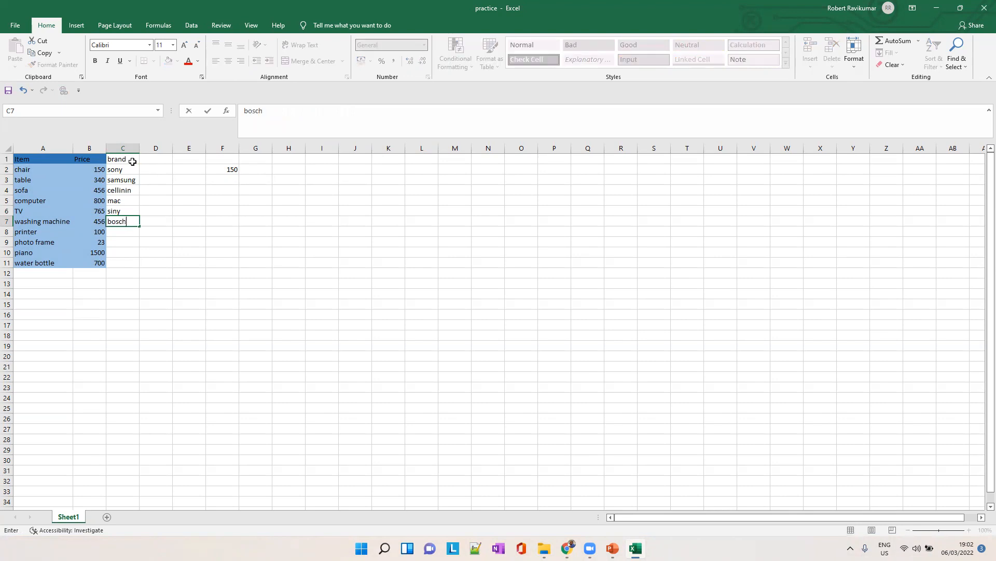
key("Return")
Fill cells C8 to C11 with the placeholder brands lkasd, asdf, asdf and agf
type("lkasd")
key("Return")
type("asdf")
key("Return")
type("asdf")
key("Return")
type("agf")
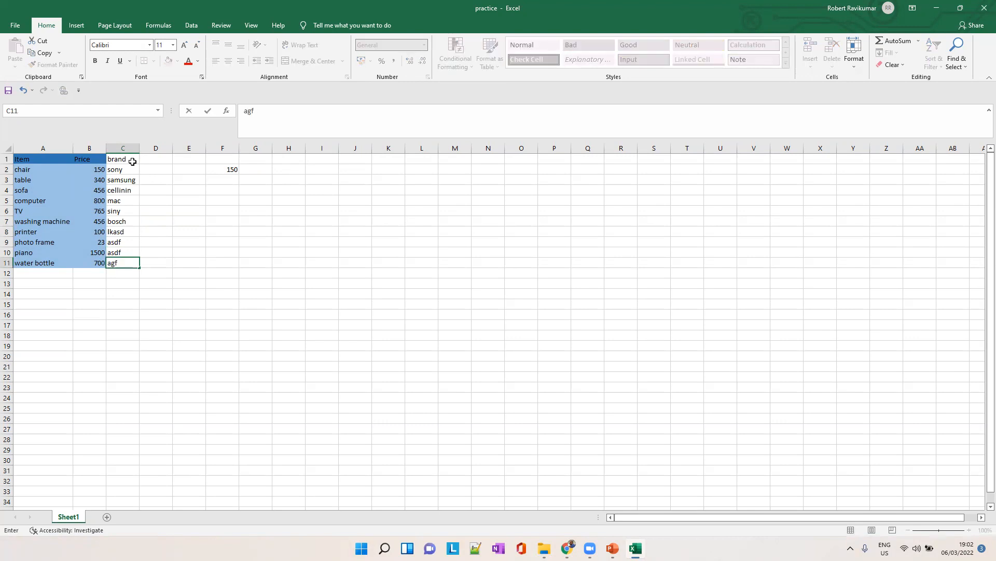
left_click(227, 170)
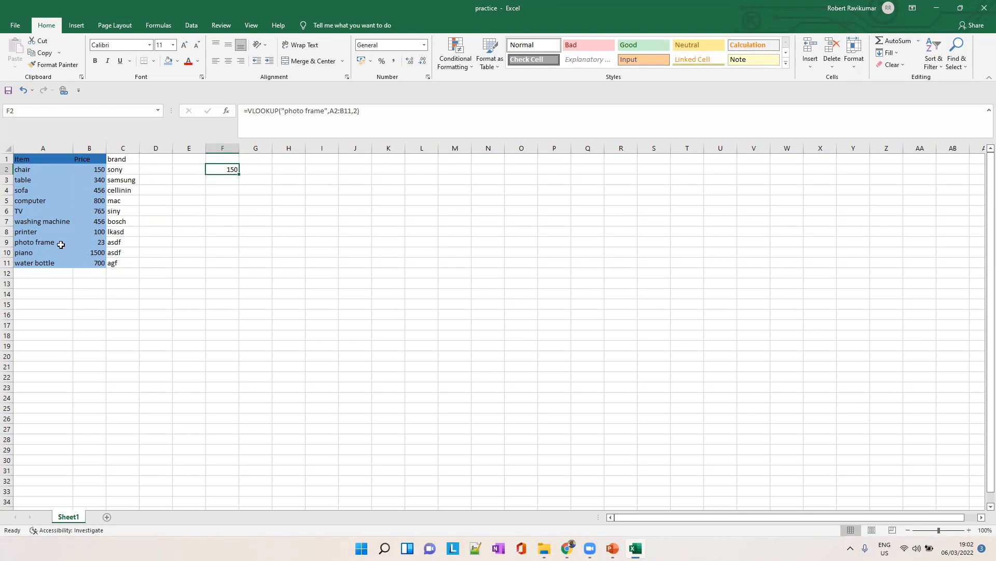
Replace the photo frame's brand in cell C9 with "domino"
left_click(119, 242)
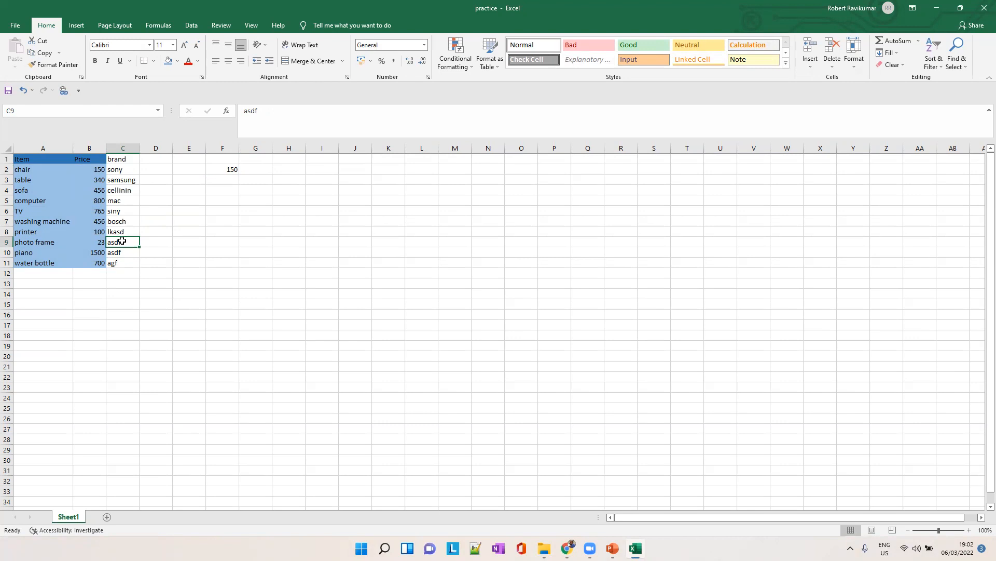
type("d")
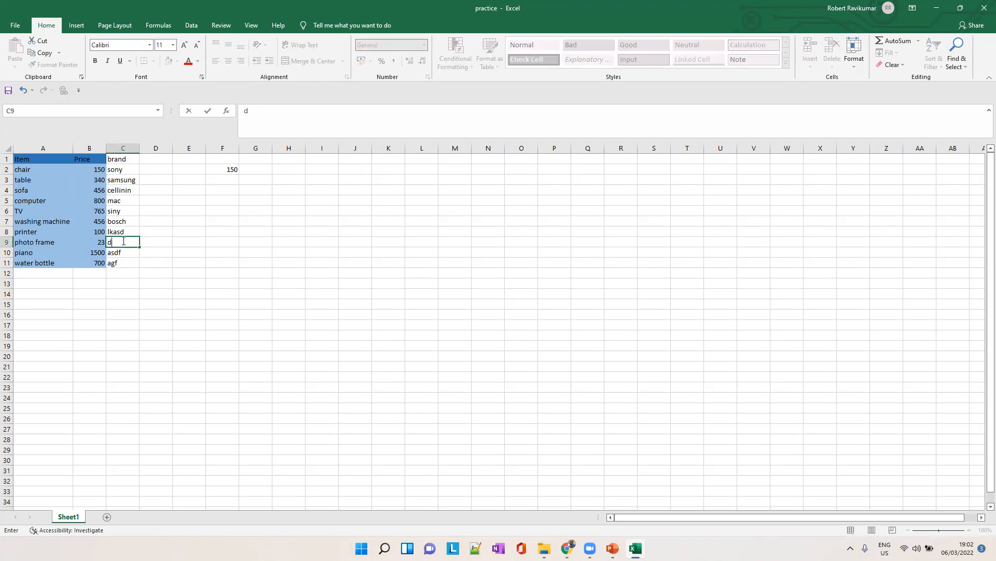
type("ominoo")
key("Escape")
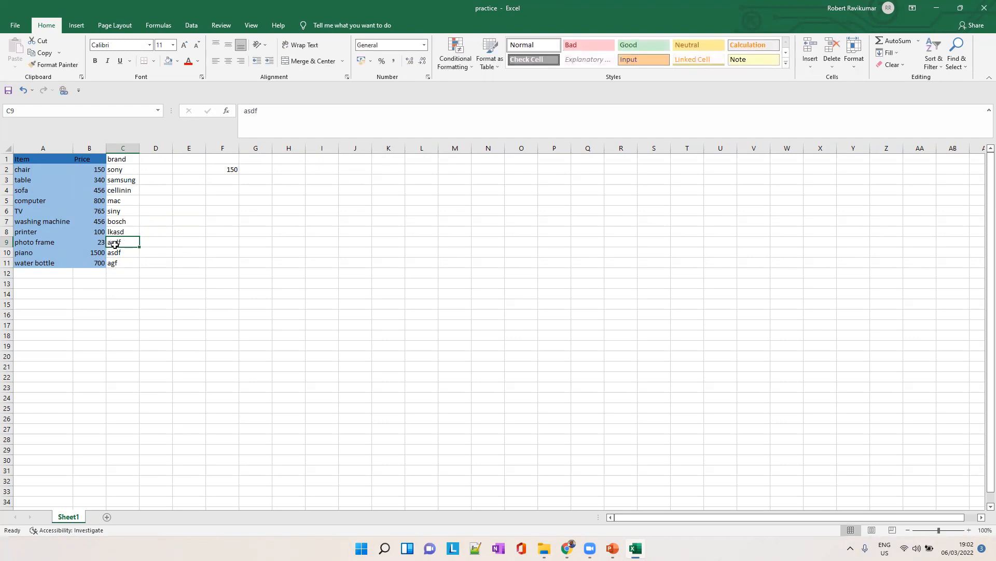
type("dpmino")
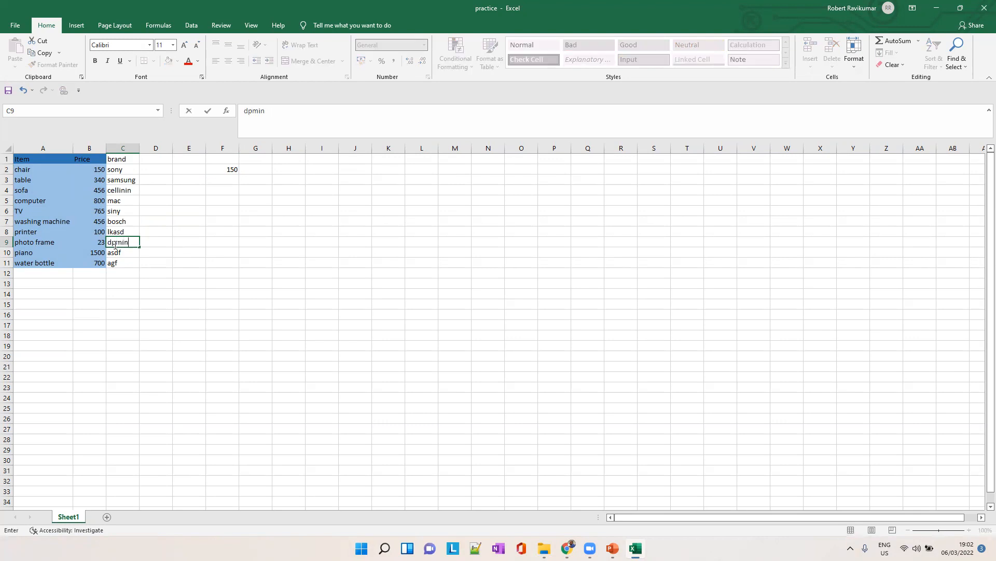
left_click(113, 242)
key("Delete")
type("o")
left_click(169, 250)
left_click(130, 244)
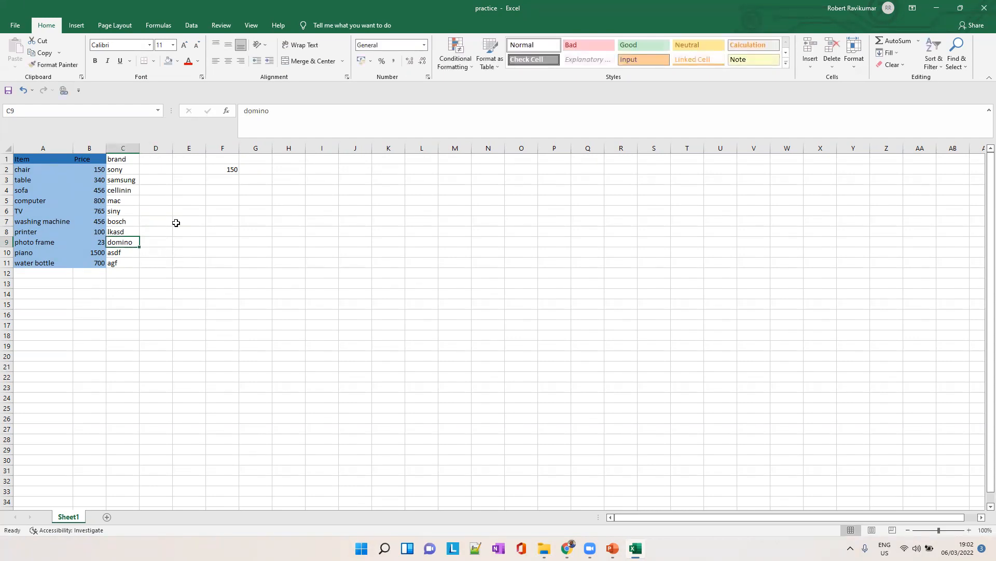
Change the column index number of the VLOOKUP formula in cell F2 to 3
left_click(229, 166)
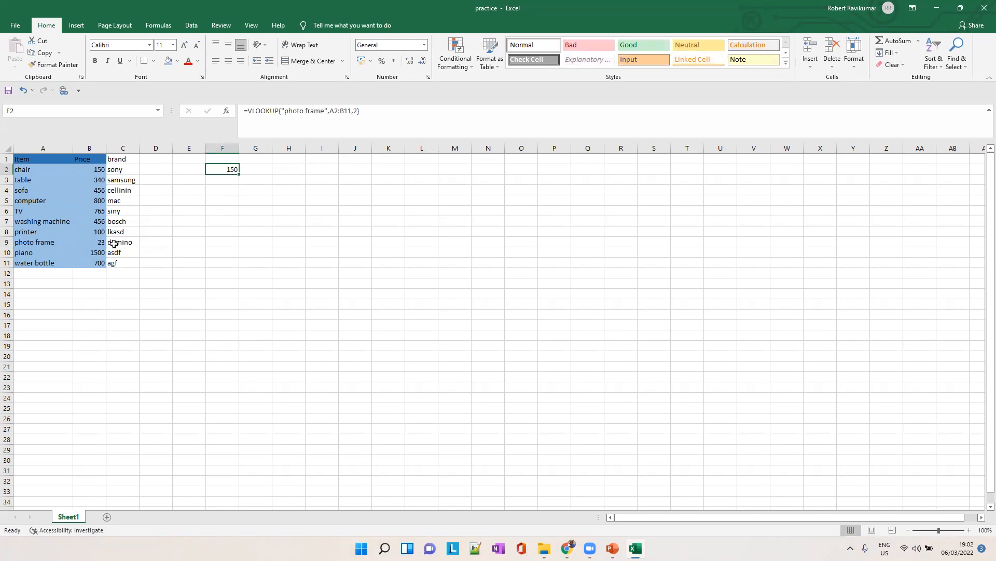
left_click(343, 112)
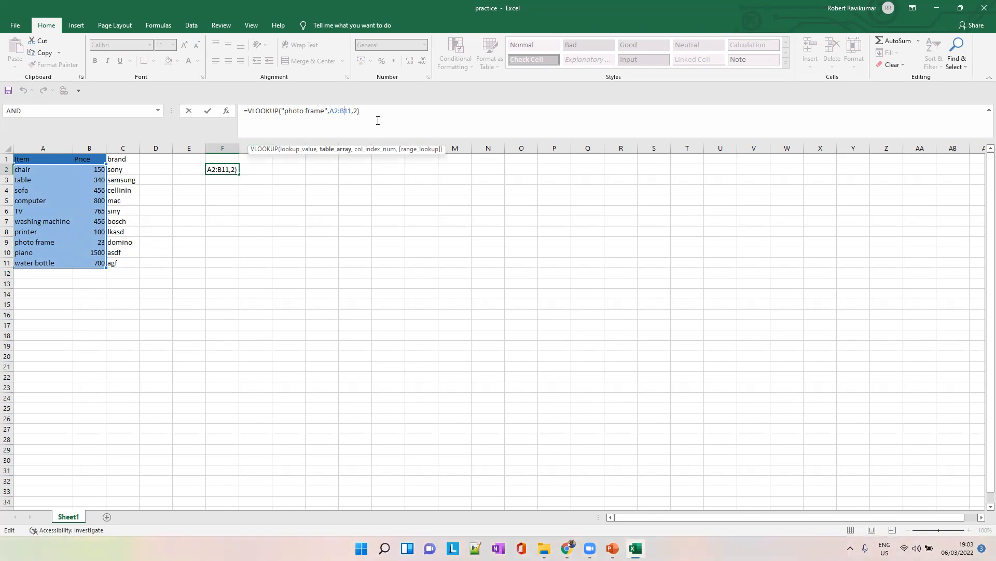
left_click(357, 110)
key("BackSpace")
type("3")
Extend the formula's table array to A2:C11 so it includes the brand column, and enter the formula
left_click(346, 110)
key("BackSpace")
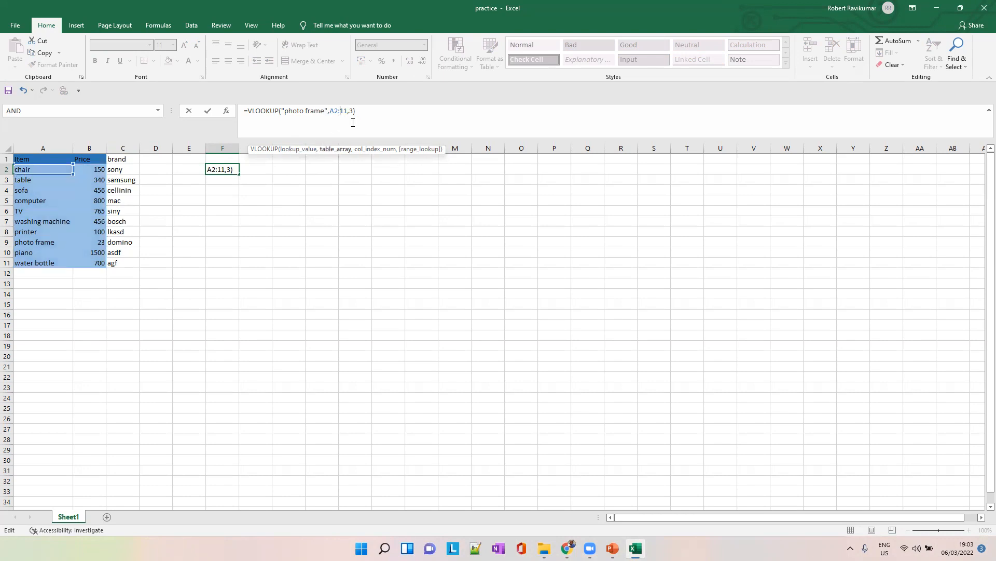
type("c")
key("Tab")
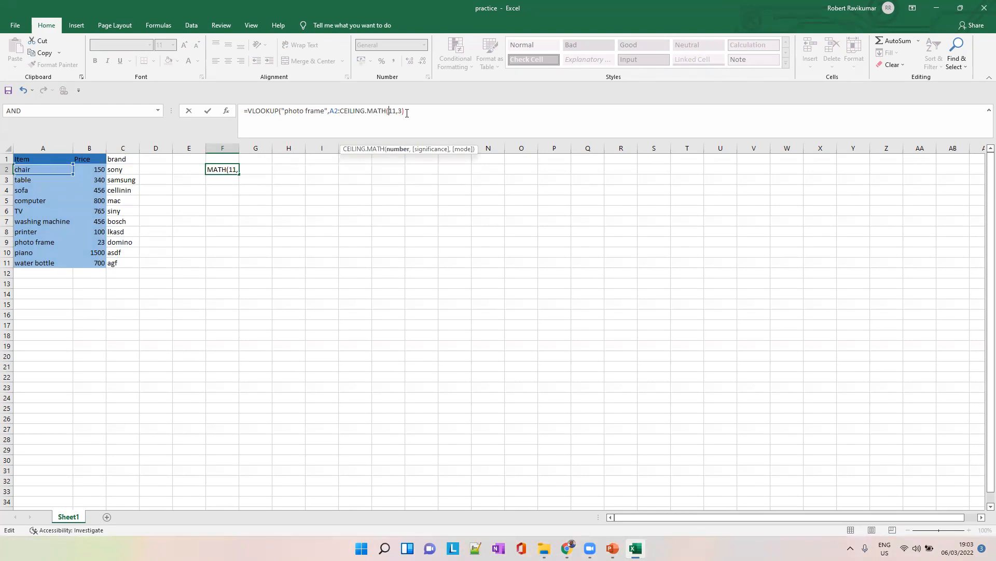
key("BackSpace")
key("BackSpace")
key("BackSpace")
key("BackSpace")
key("BackSpace")
key("BackSpace")
key("BackSpace")
key("BackSpace")
key("BackSpace")
key("BackSpace")
key("BackSpace")
key("BackSpace")
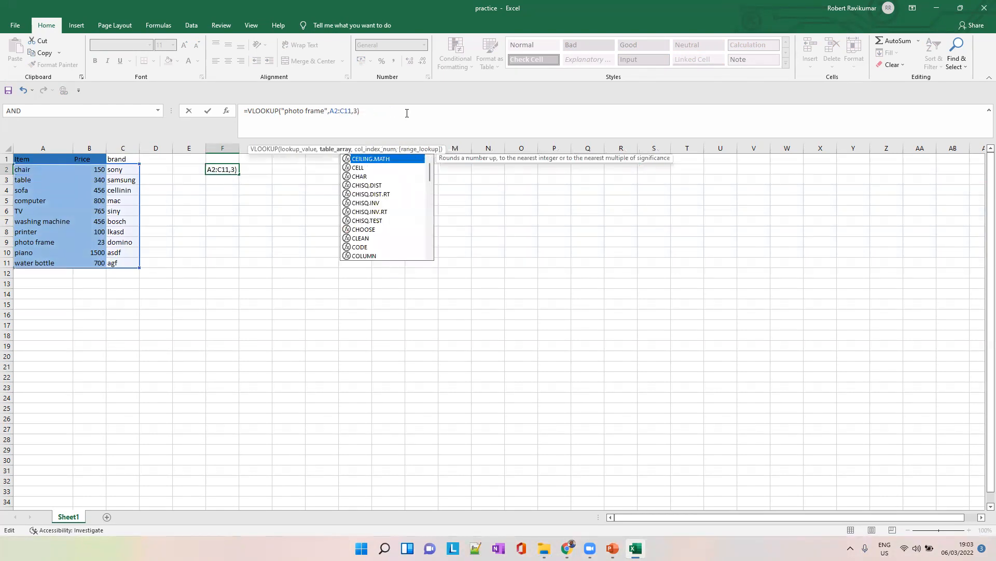
left_click(569, 203)
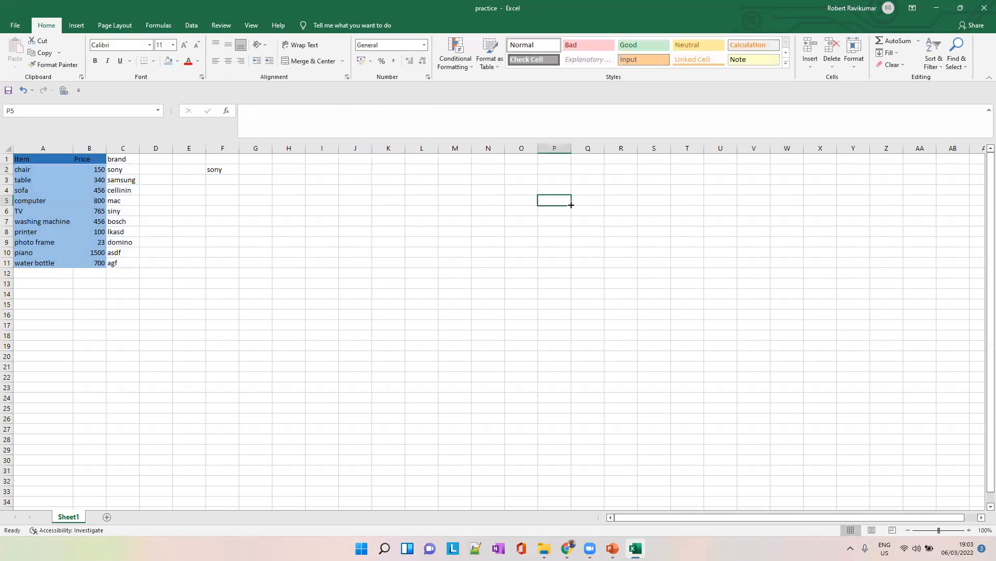
Change the VLOOKUP formula in cell F2 to use table array A2:B11 and column index number 2
left_click(117, 240)
left_click(224, 172)
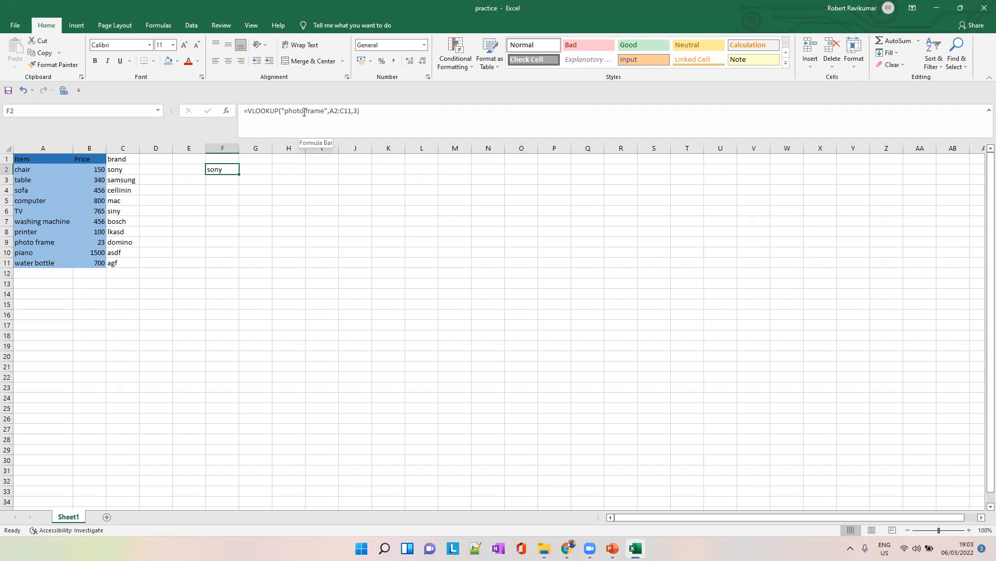
left_click(341, 113)
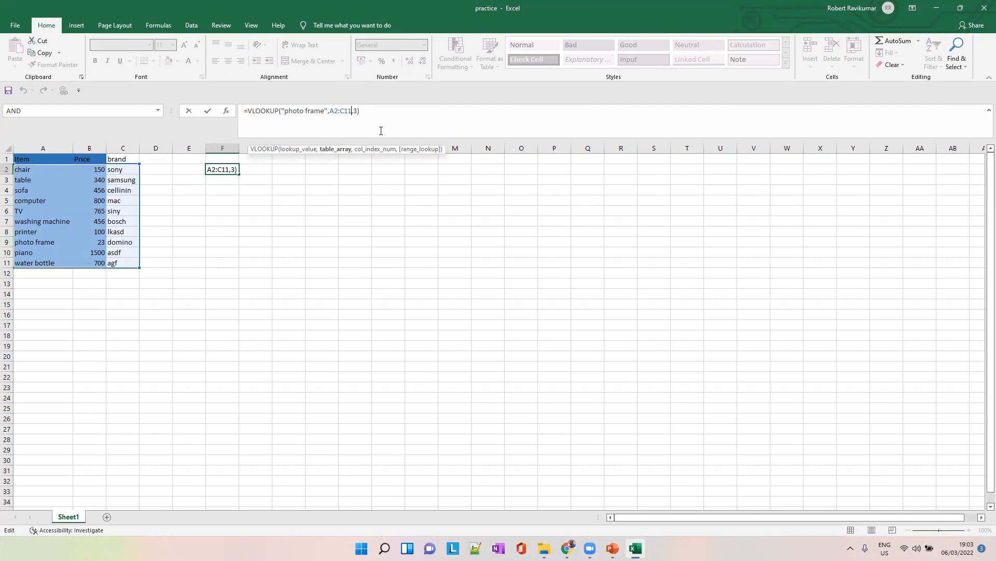
key("BackSpace")
key("BackSpace")
key("BackSpace")
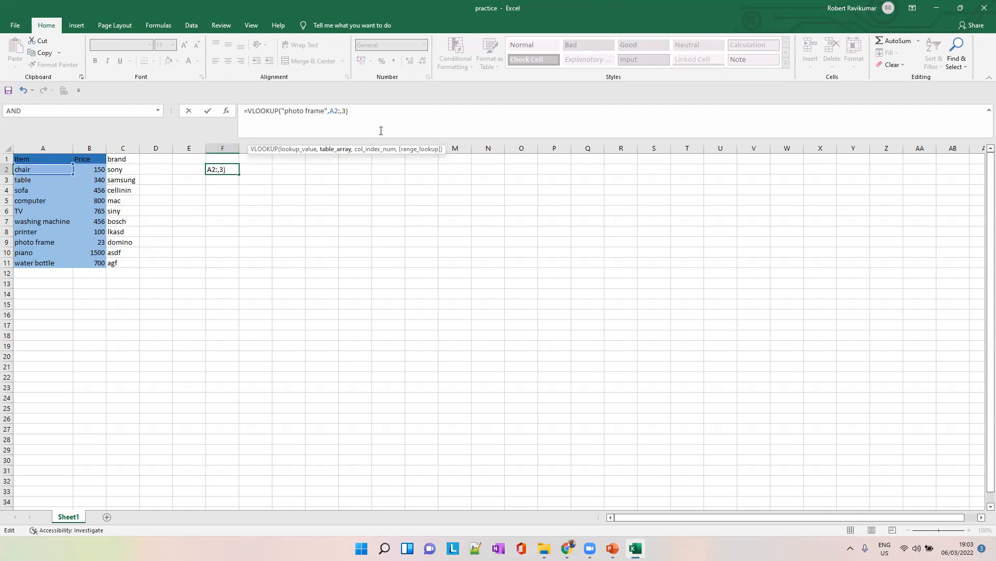
type("B11")
key("Right")
key("Delete")
type("2")
Add FALSE as the range lookup argument of the VLOOKUP formula for an exact match and enter the formula
key("Right")
type(",F")
key("BackSpace")
key("BackSpace")
key("BackSpace")
type(",FASLE")
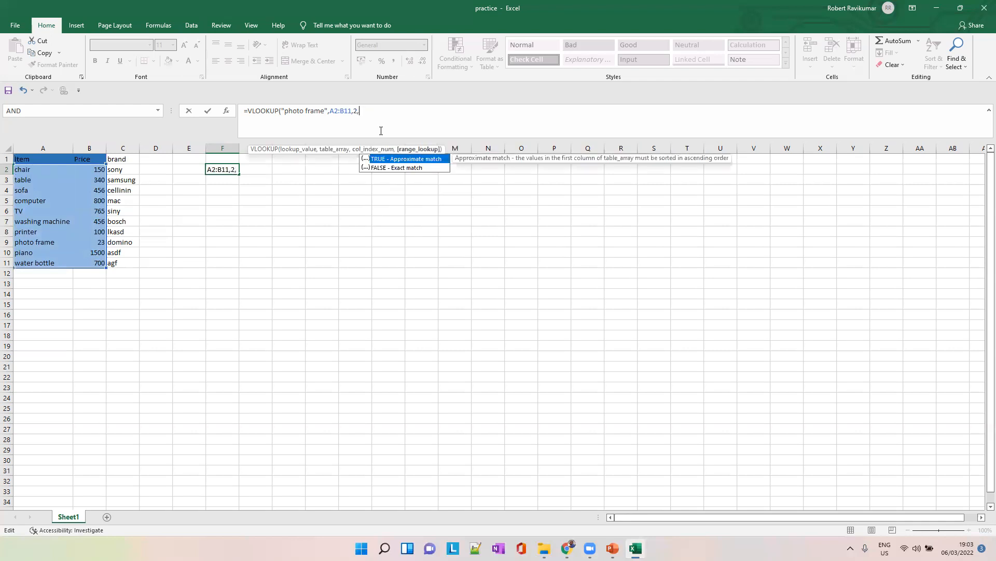
key("BackSpace")
key("BackSpace")
key("BackSpace")
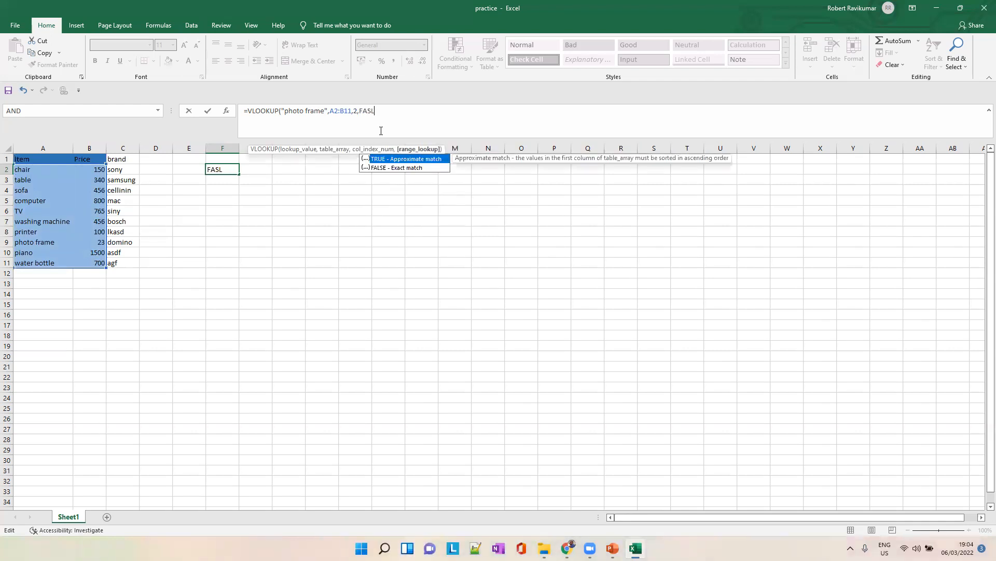
type("LSE)")
key("Tab")
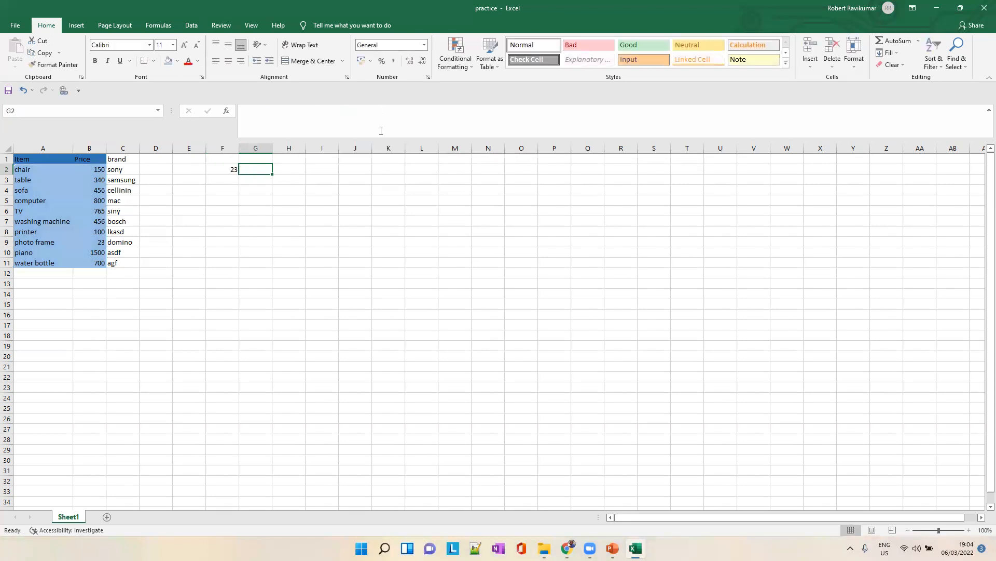
left_click(100, 242)
left_click(233, 171)
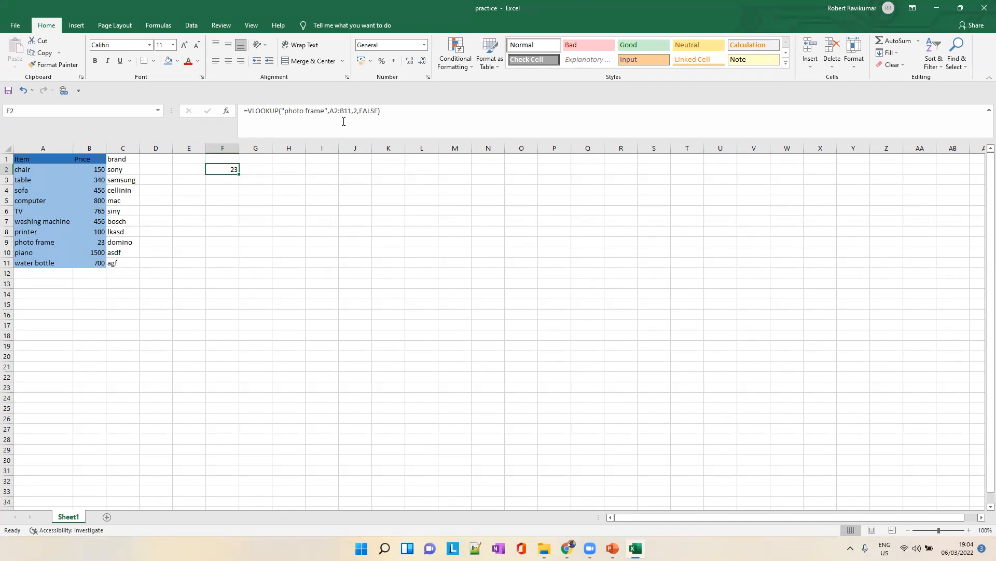
Clear the brand column C1:C11 and undo the deletion
left_click(117, 159)
left_click_drag(122, 195, 124, 257)
key("Delete")
key("ctrl+z")
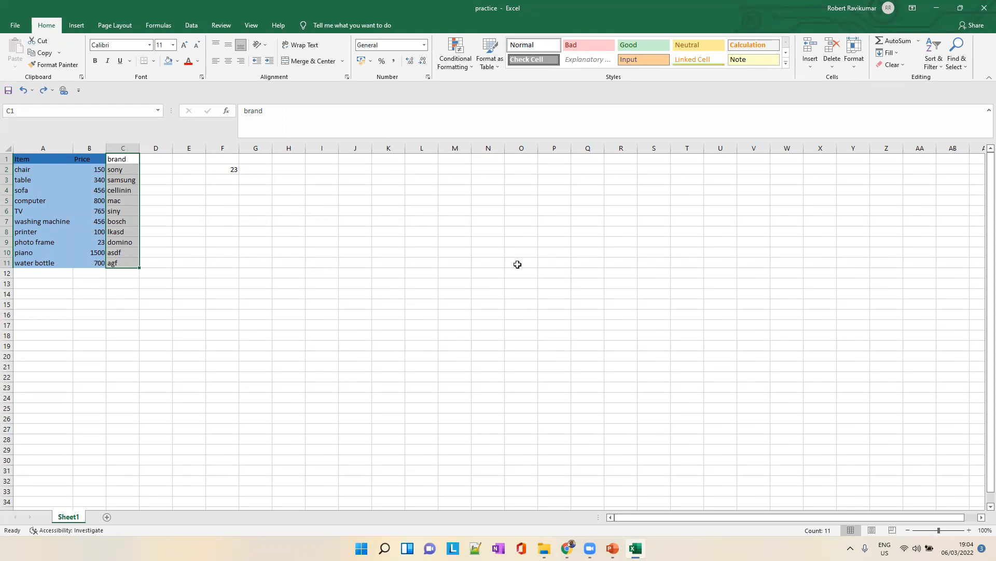
left_click(221, 171)
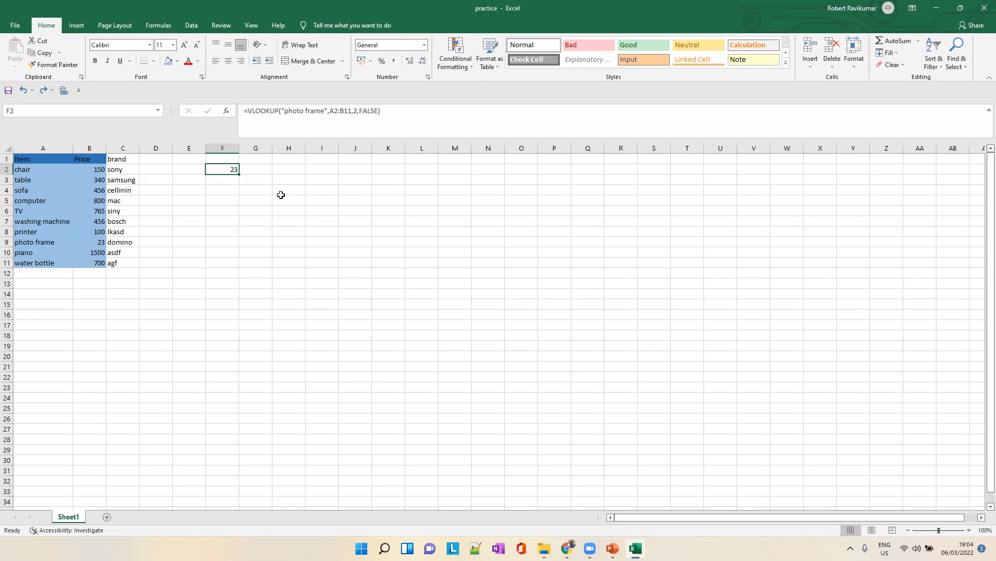
key("alt+Tab")
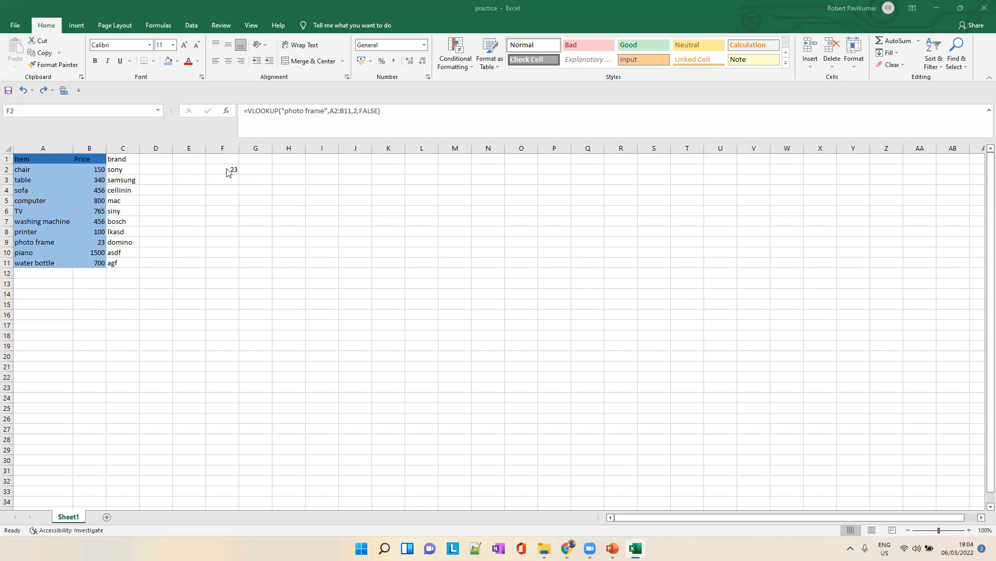
key("alt+Tab")
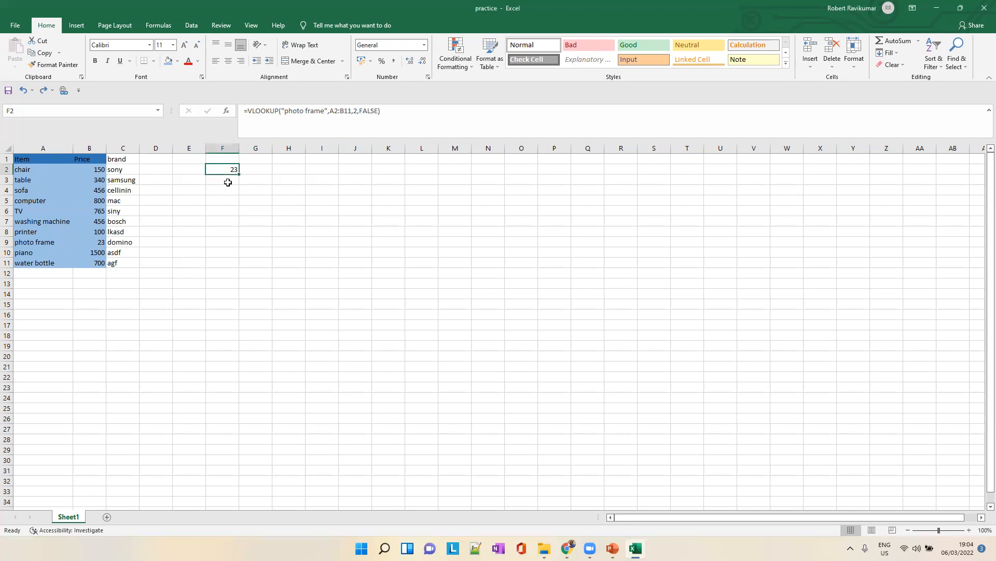
Enter the text VOLO in cell G10
left_click(228, 182)
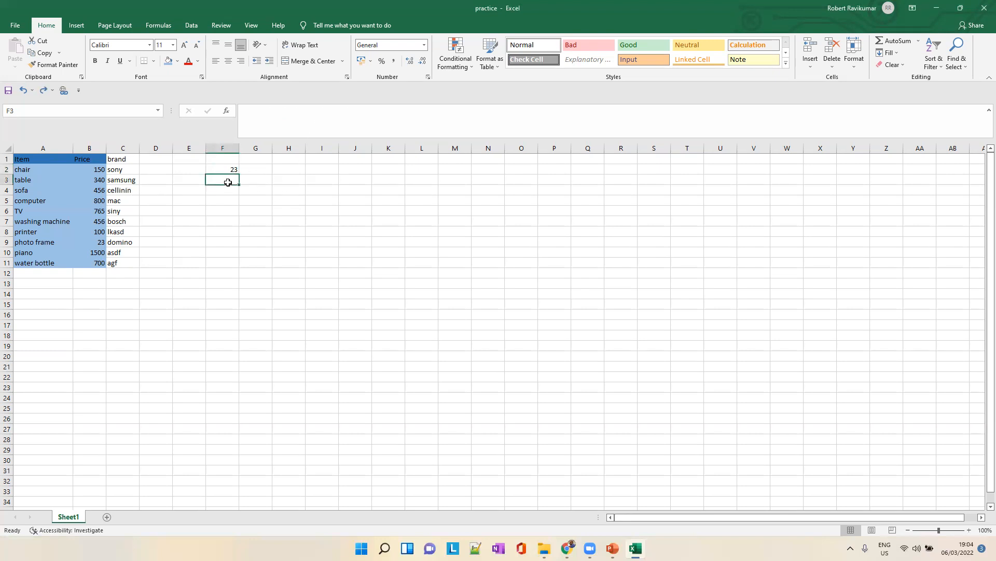
left_click(260, 180)
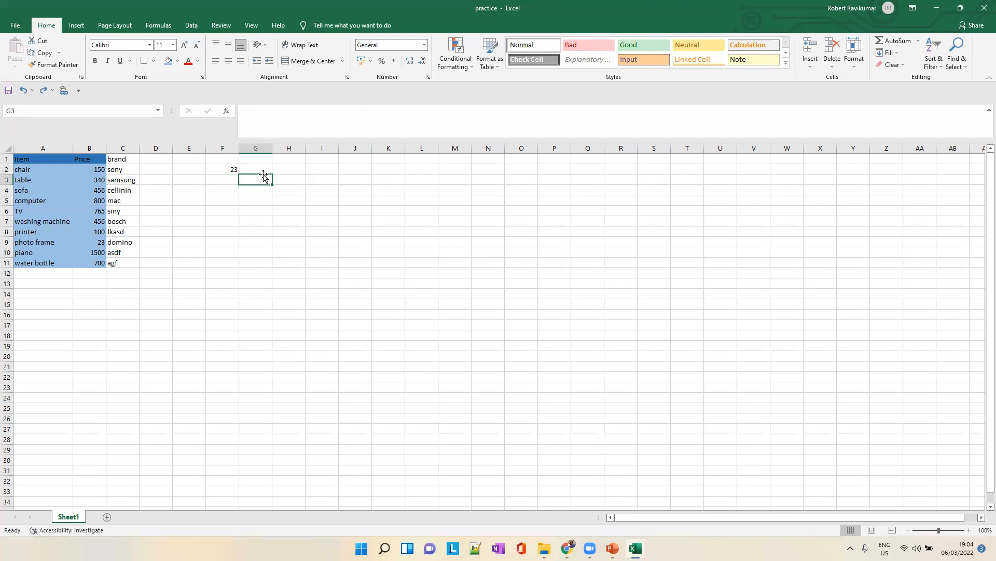
left_click(243, 249)
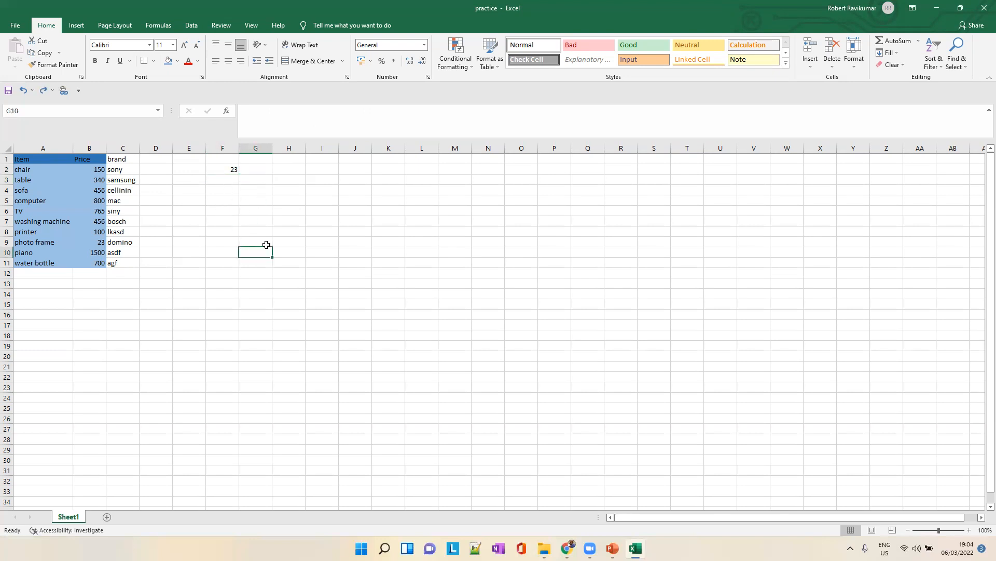
type("VOLO")
Switch to the lesson 10 presentation in PowerPoint and review the VLOOKUP slides, from the introduction to the "How it works" slide
key("alt+Tab")
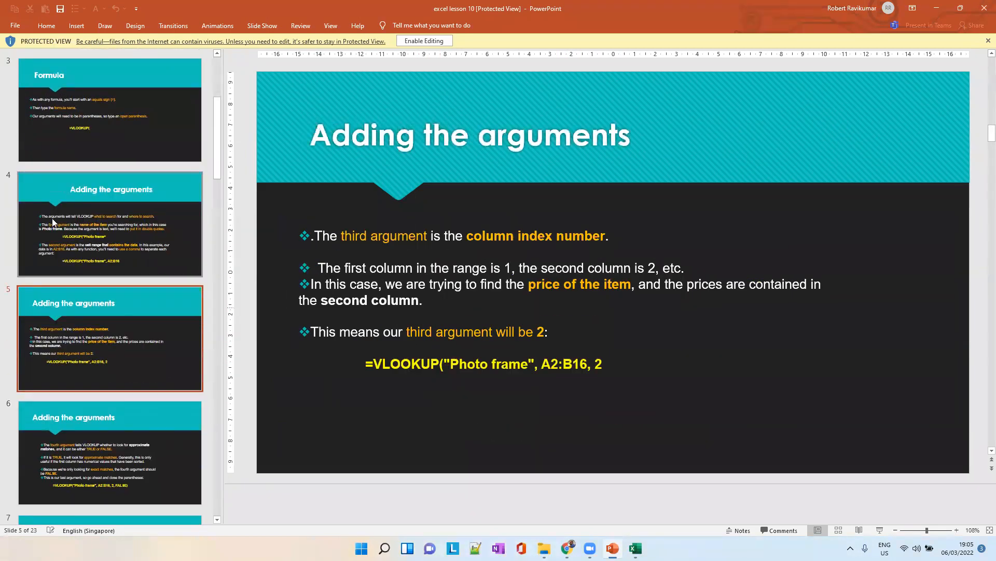
scroll(63, 221, "up", 2)
left_click(75, 218)
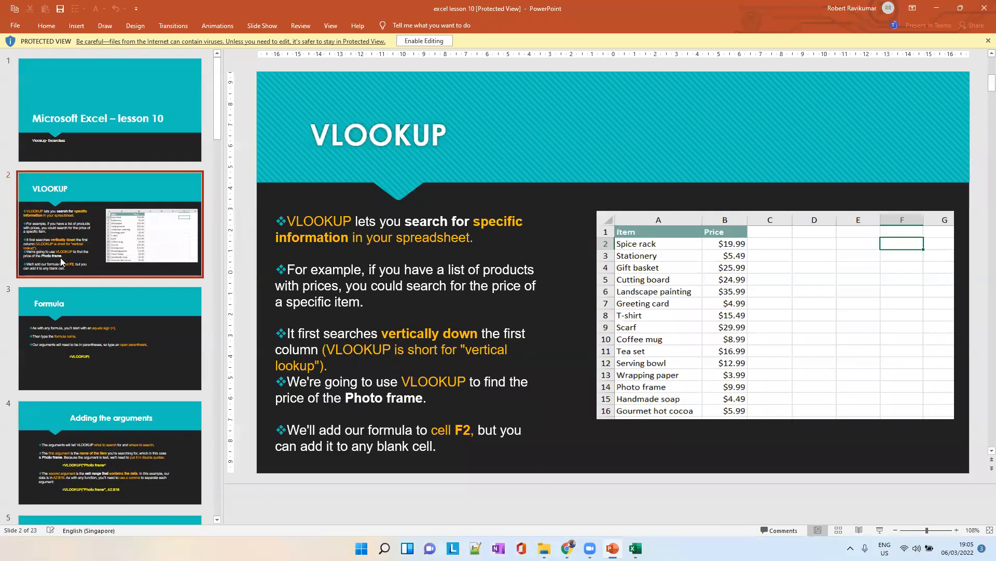
left_click(120, 155)
left_click(128, 348)
scroll(148, 360, "down", 3)
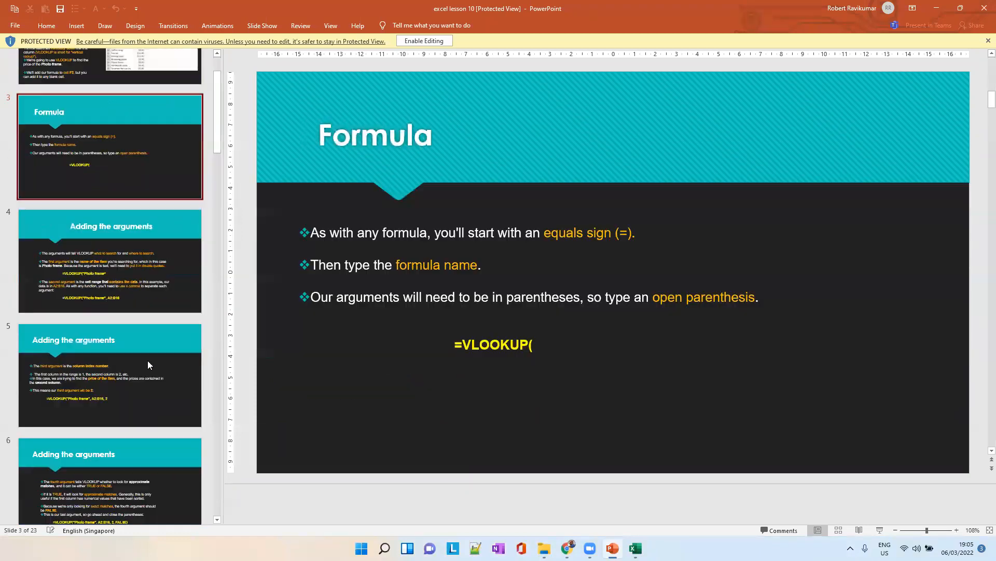
scroll(148, 364, "down", 4)
left_click(133, 254)
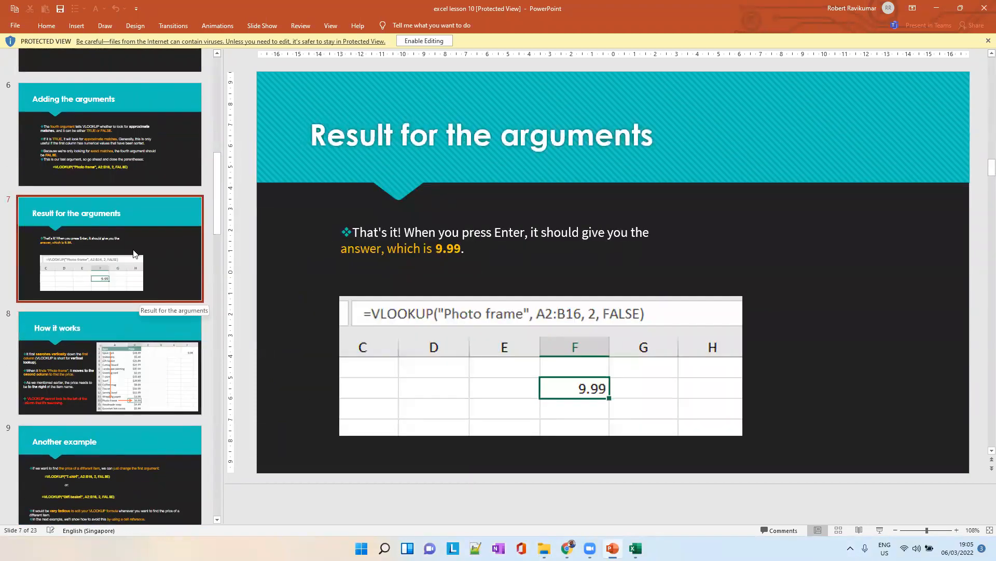
left_click(128, 353)
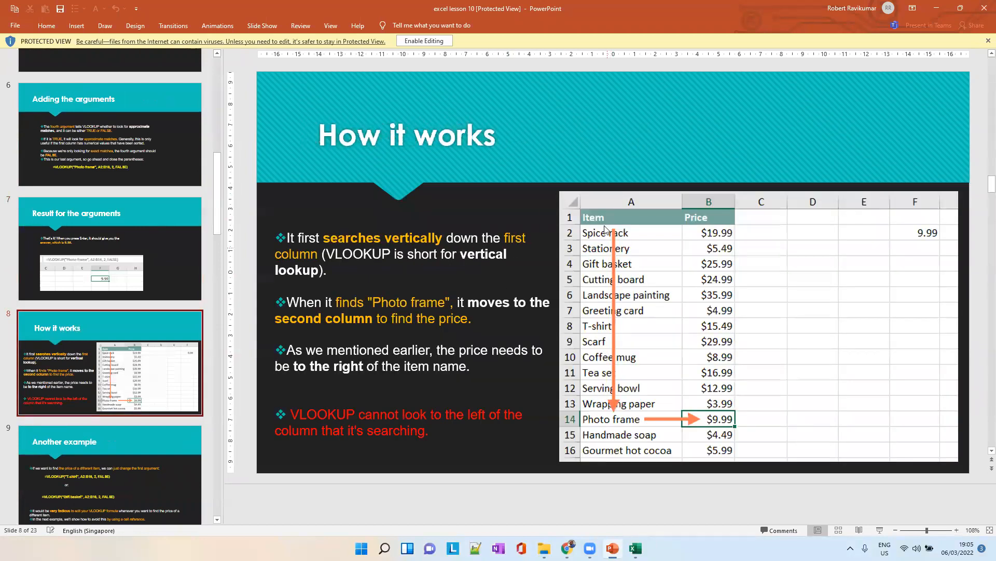
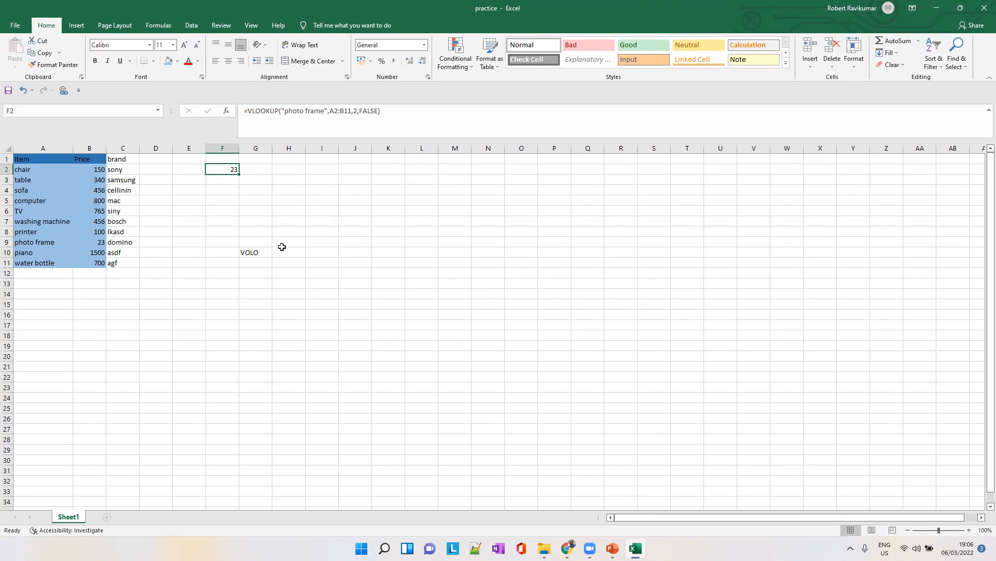
left_click(646, 93)
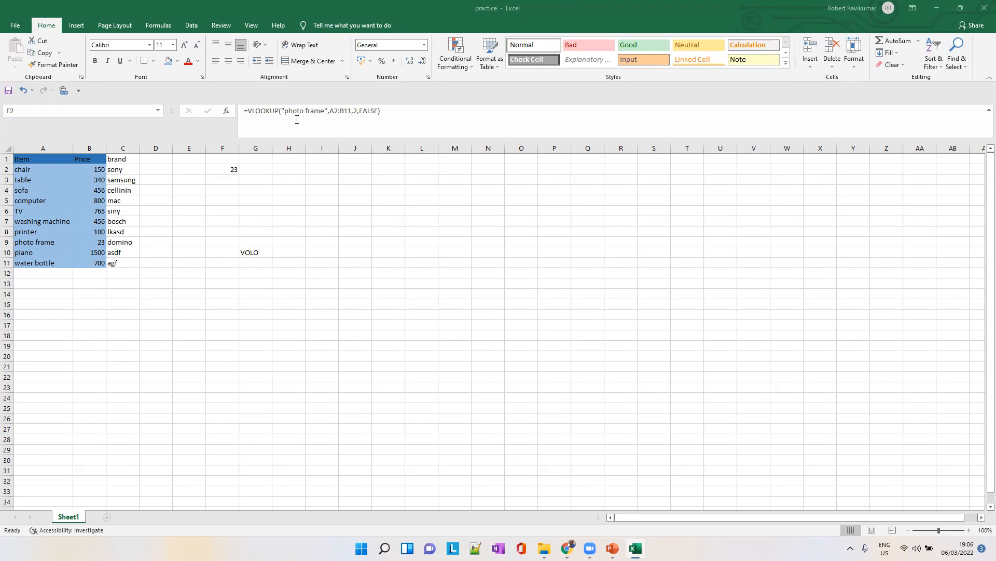
key("F2")
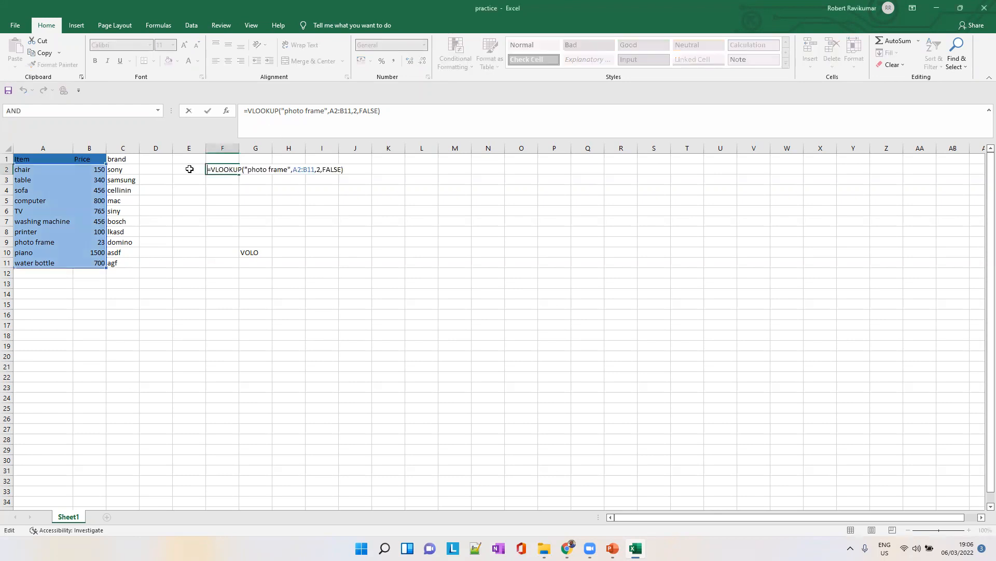
key("ctrl+Return")
Enter "phptp frame" in cell E2 and fit the width of column E to the text
left_click(190, 169)
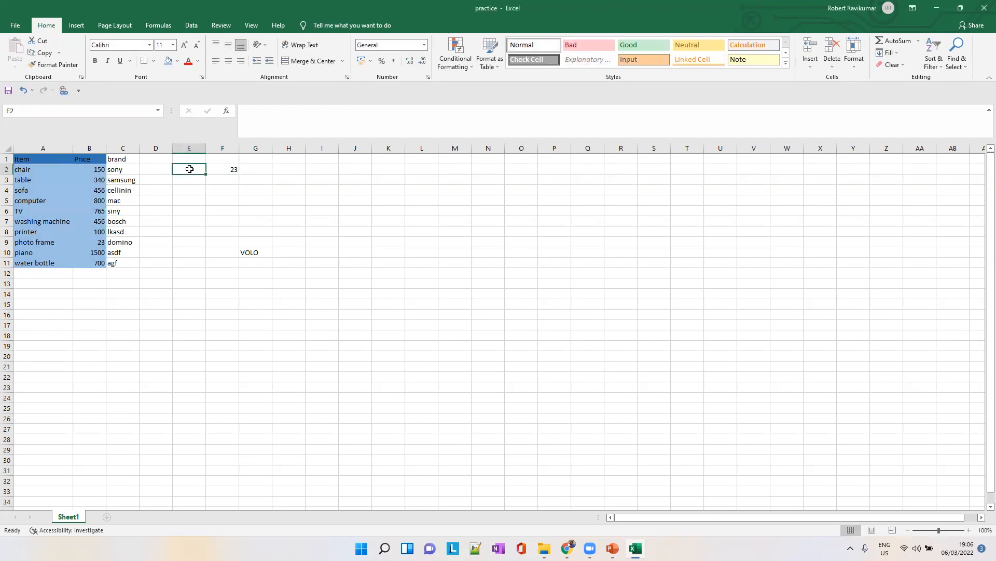
type("phto")
key("BackSpace")
key("BackSpace")
type("ptp framr")
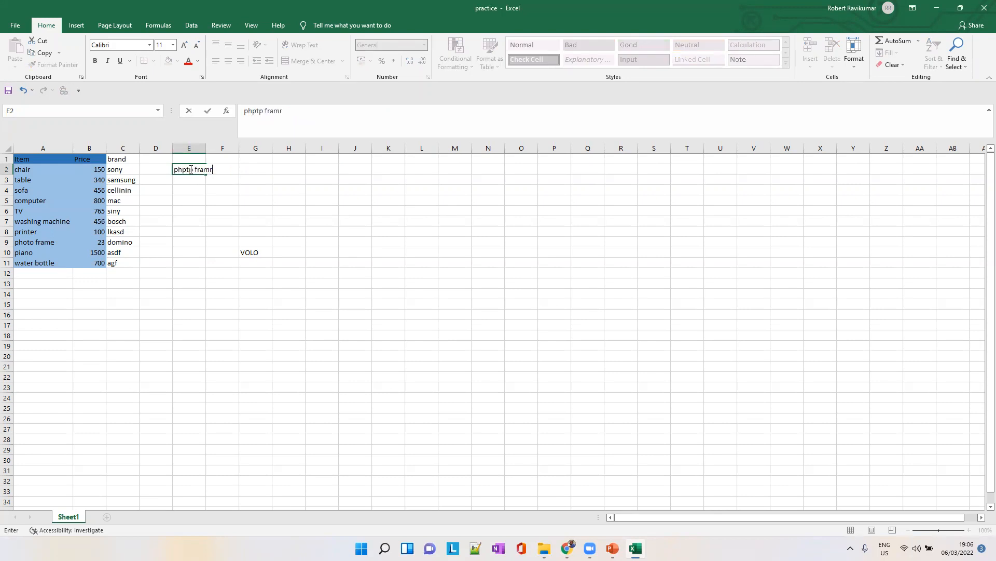
key("BackSpace")
type("e")
double_click(207, 148)
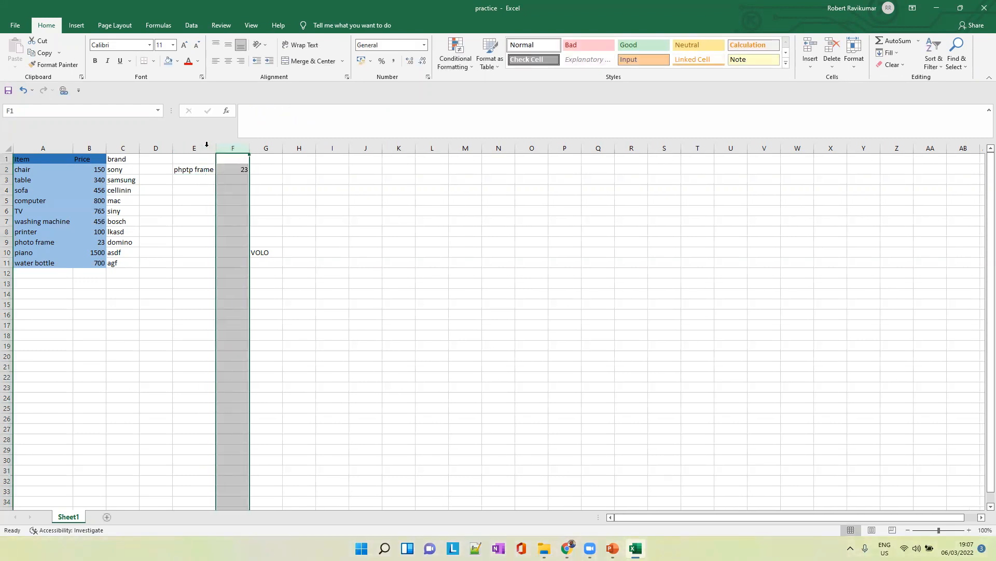
Replace the lookup value of the VLOOKUP formula in cell F2 with "printer" and enter the formula
left_click(236, 174)
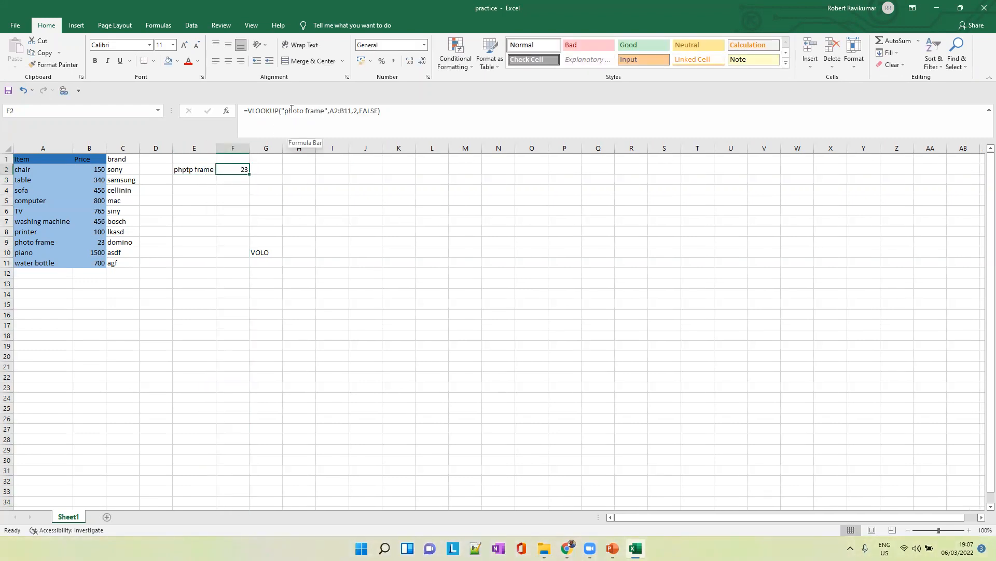
left_click_drag(284, 112, 324, 112)
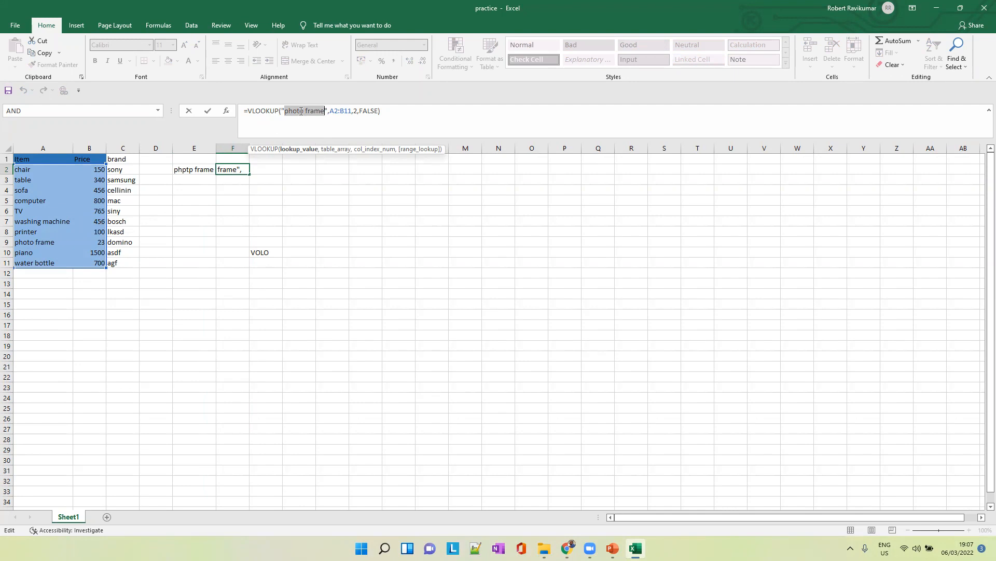
key("BackSpace")
type("printer")
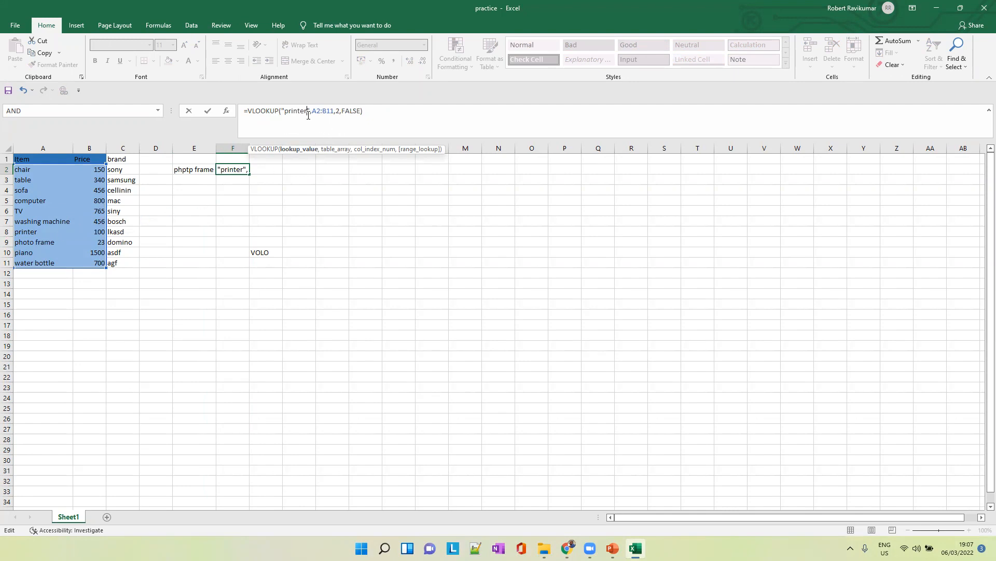
key("Tab")
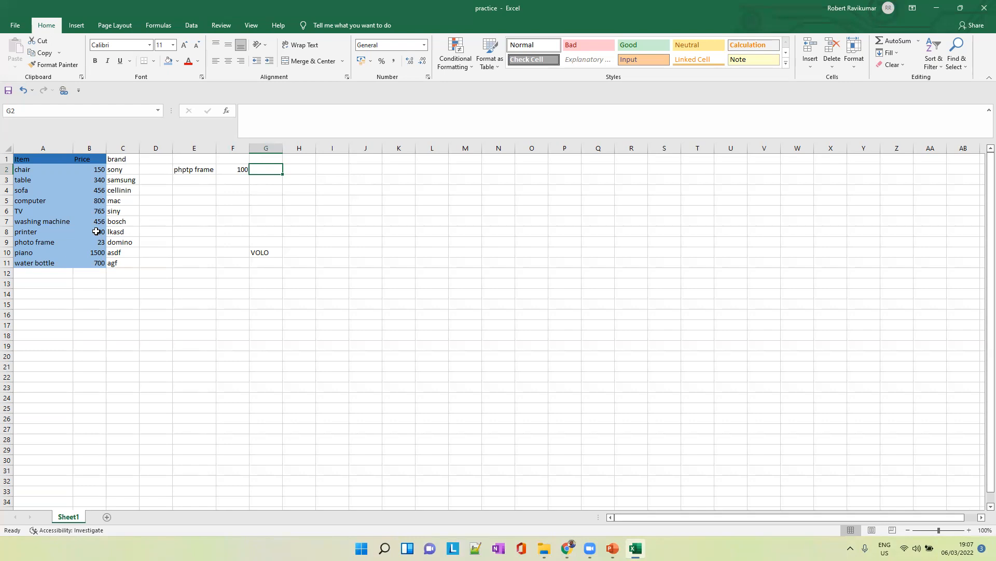
Set the lookup value of the VLOOKUP formula in cell F2 to "photo frame" and enter the formula
left_click(198, 171)
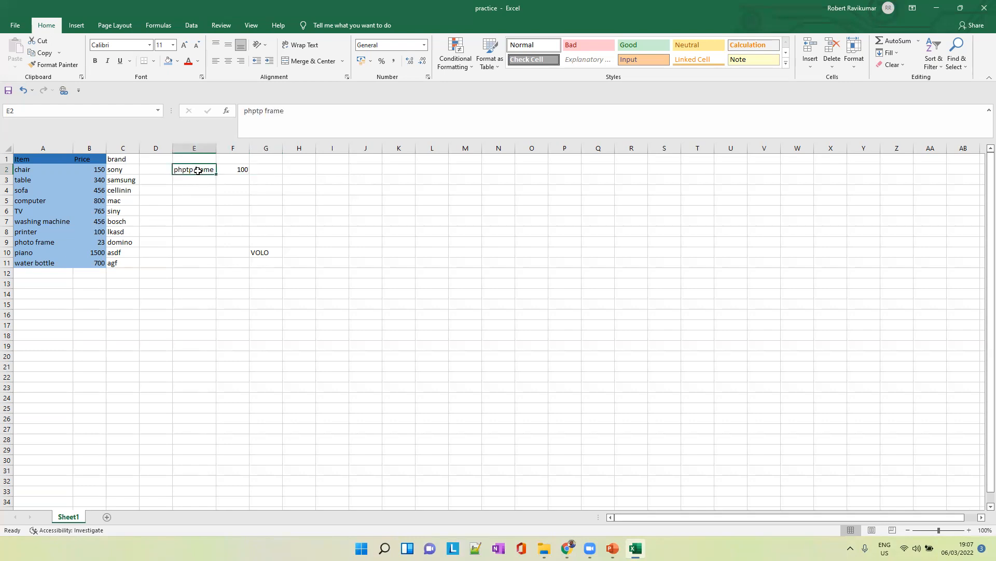
left_click(242, 169)
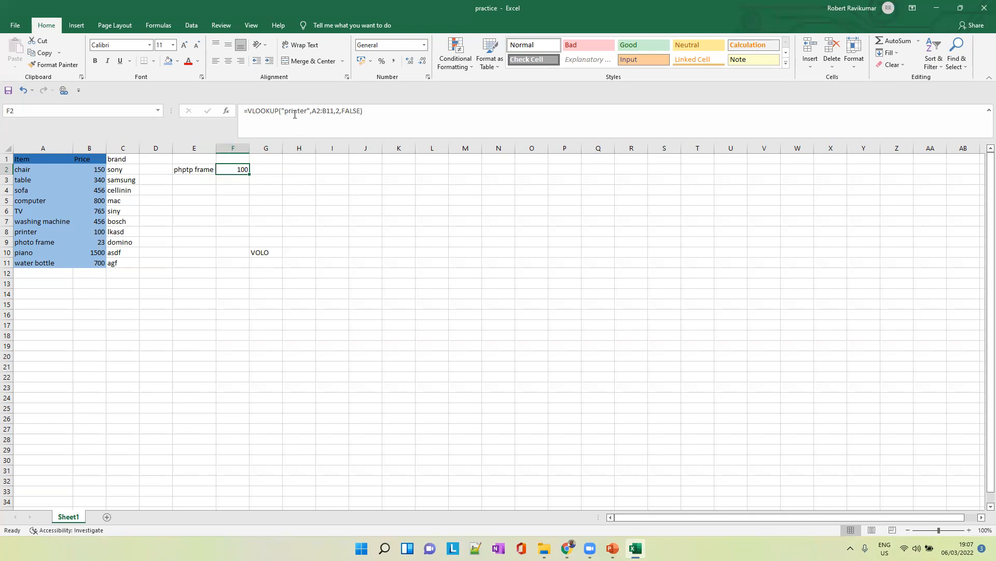
left_click_drag(284, 112, 307, 111)
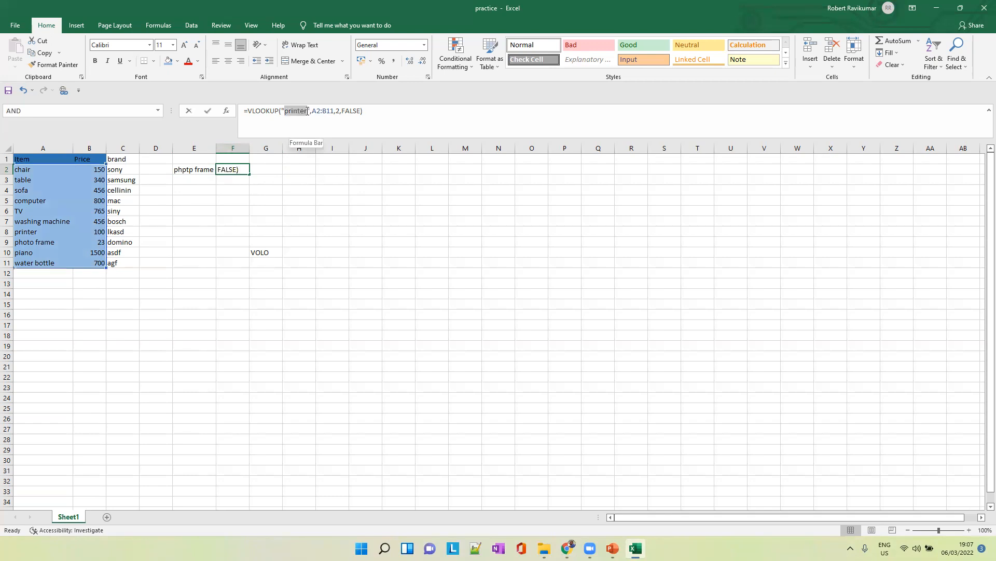
key("BackSpace")
type("photo f")
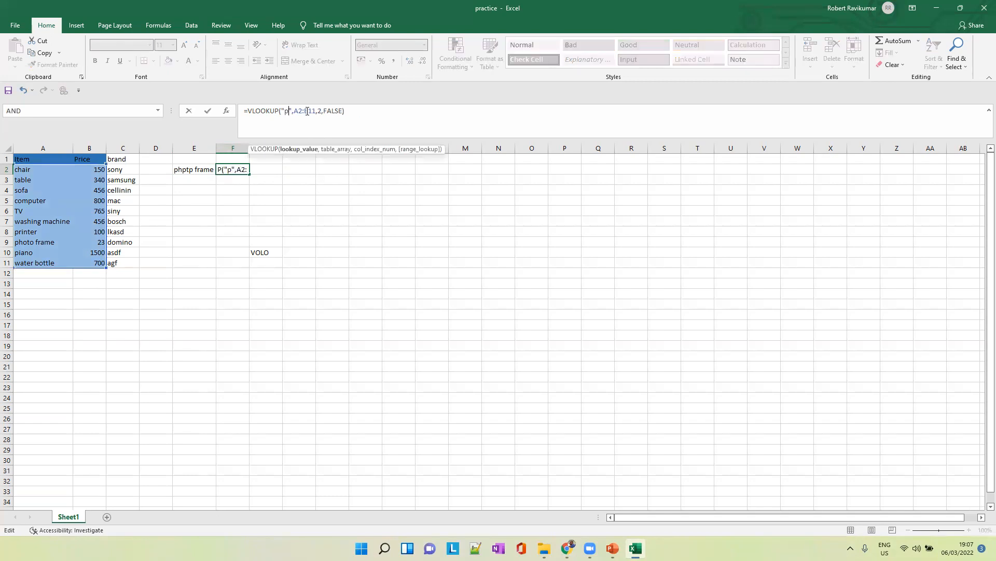
type("rame")
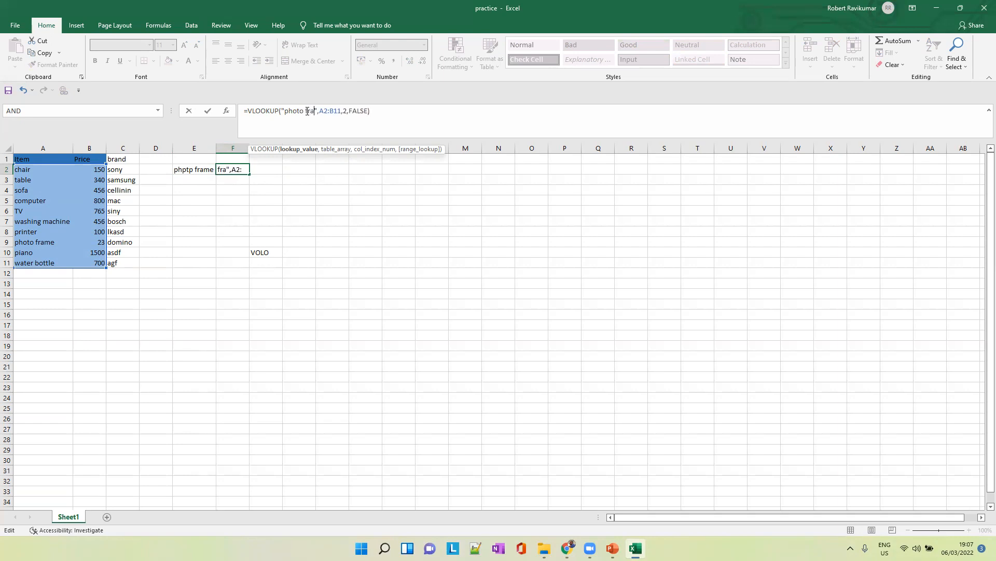
key("Tab")
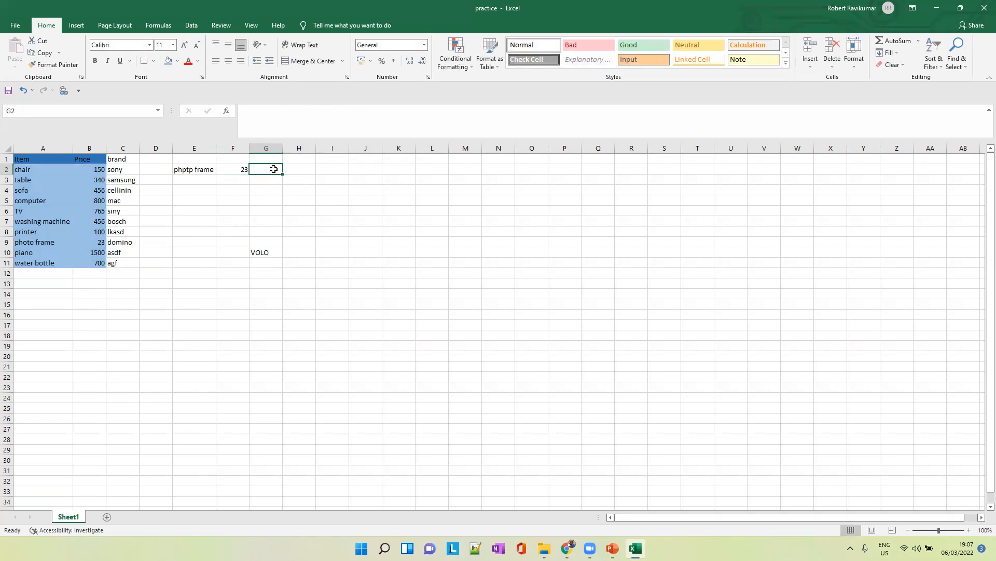
Clear the contents of cell E2
left_click(235, 170)
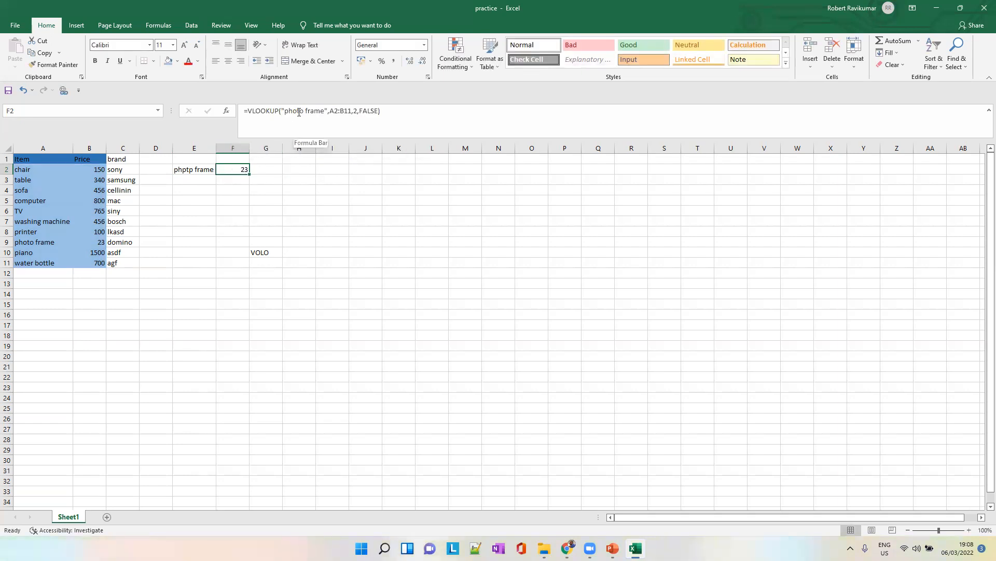
left_click(195, 170)
key("Delete")
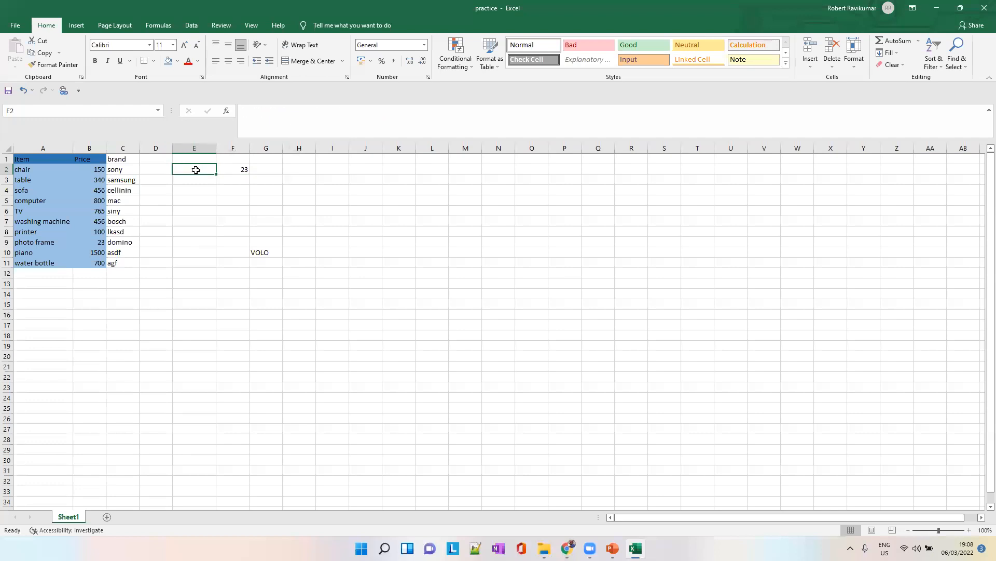
Examine the lookup value and table range arguments of the VLOOKUP formula in cell F2, undoing any accidental change to the range
left_click(232, 166)
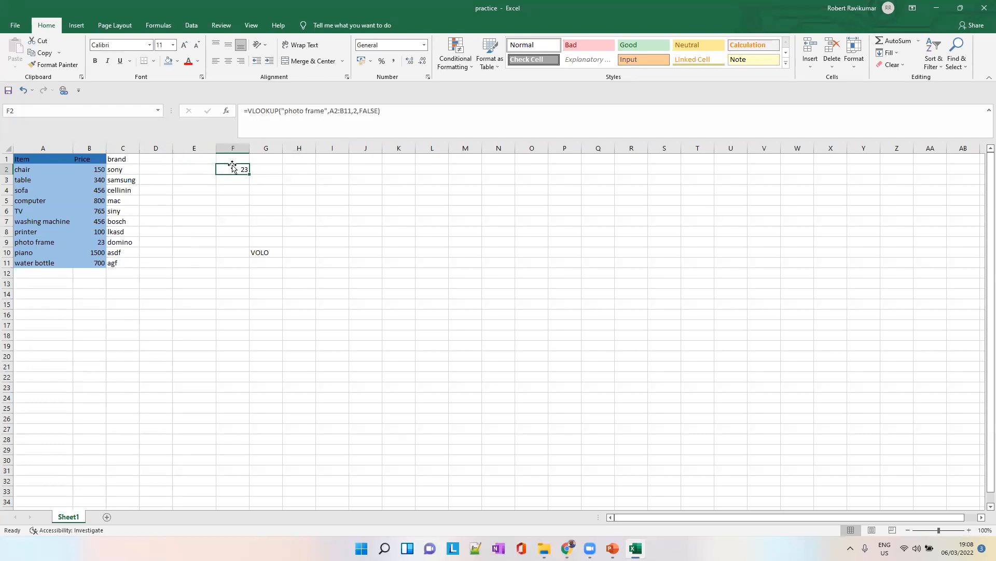
left_click_drag(285, 111, 326, 113)
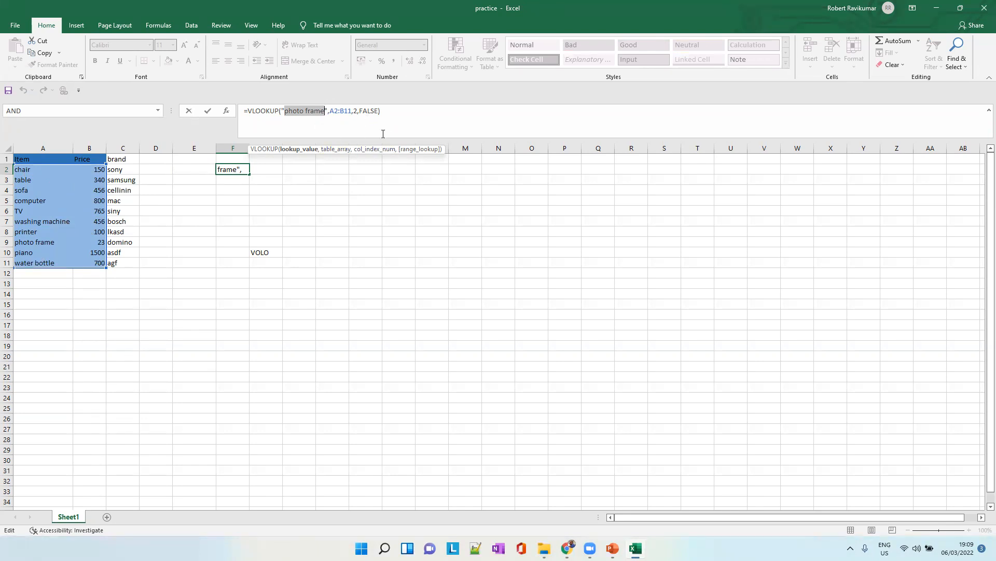
left_click(341, 111)
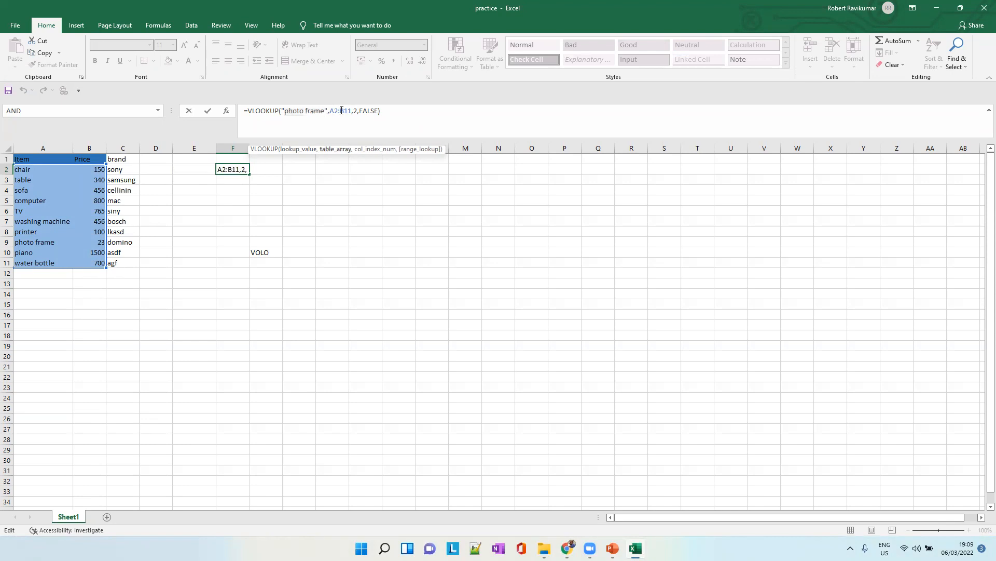
double_click(350, 111)
left_click(92, 264)
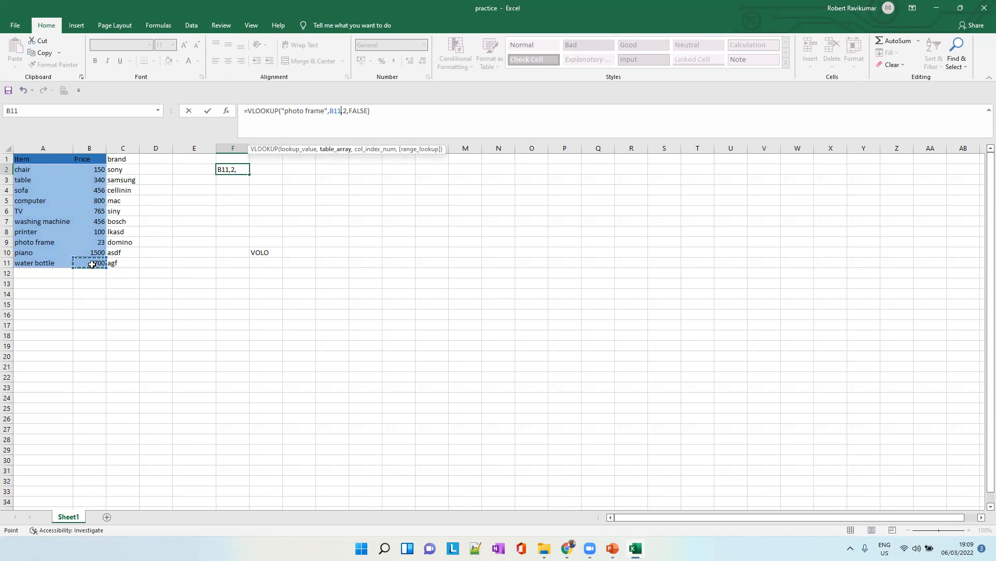
key("ctrl+z")
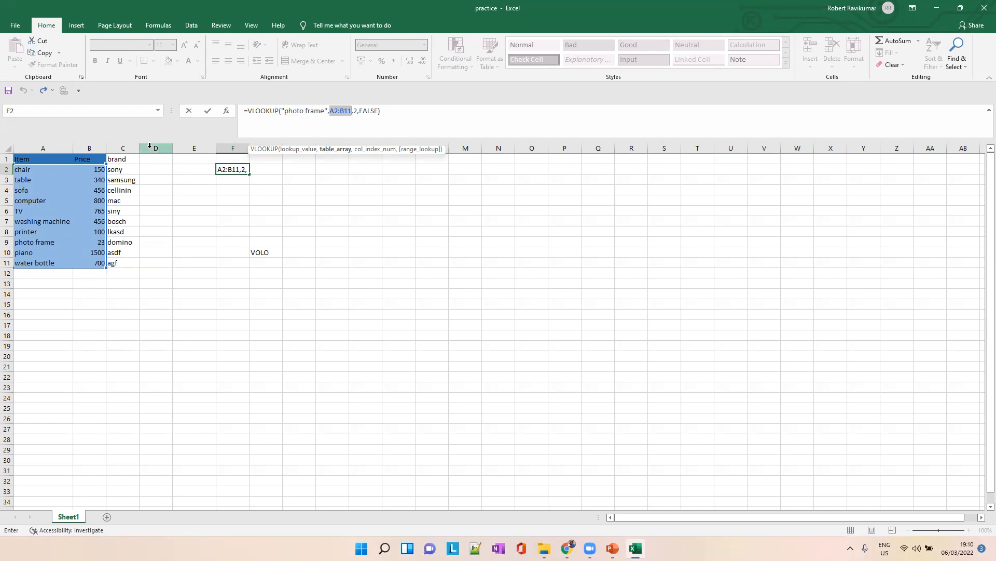
key("ctrl+Return")
Set the fill colour of cells A2:B11 to white
left_click_drag(34, 172, 98, 262)
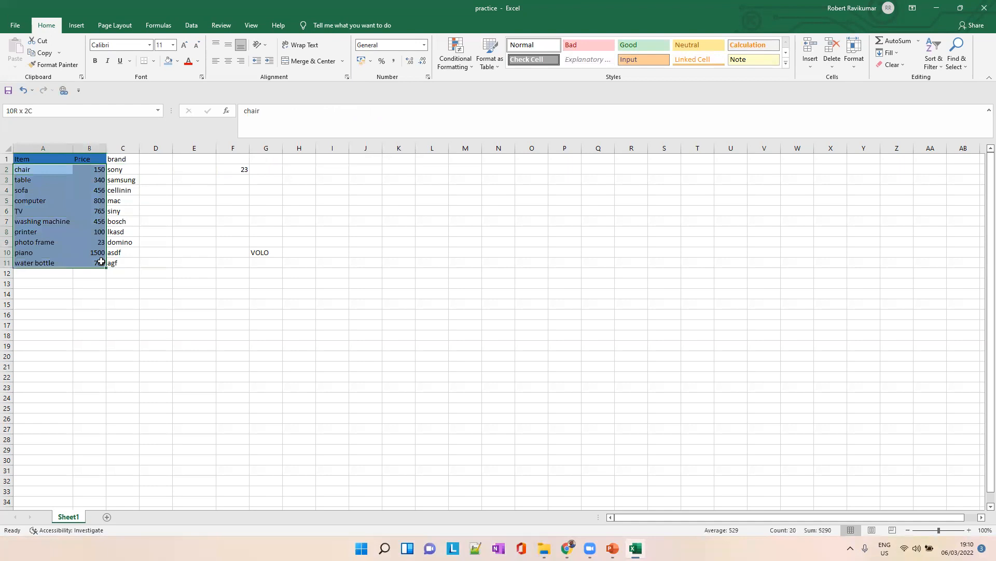
left_click(177, 61)
left_click(167, 84)
left_click(193, 210)
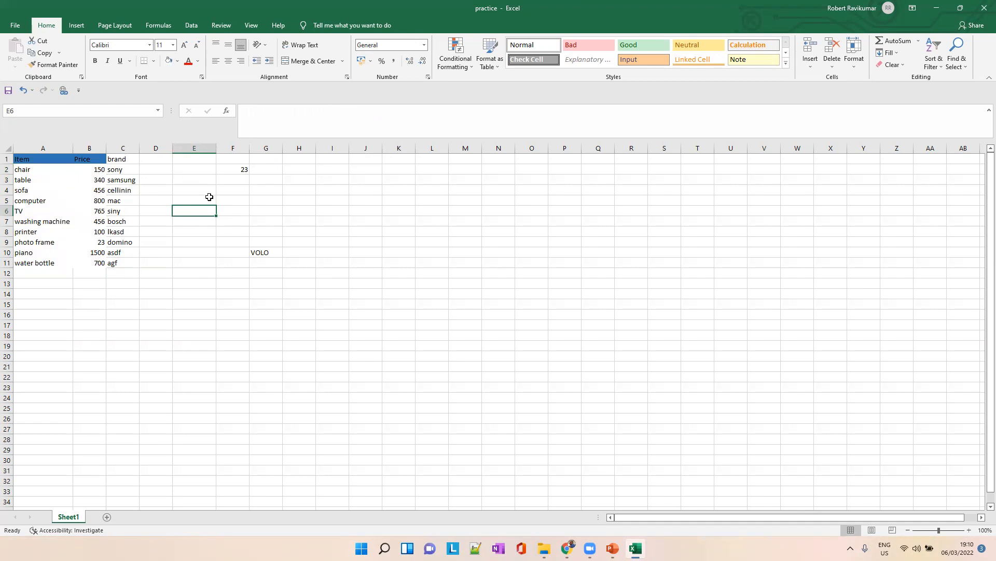
Examine the column index argument of the F2 formula and check its result against the photo frame price in B9
left_click(236, 171)
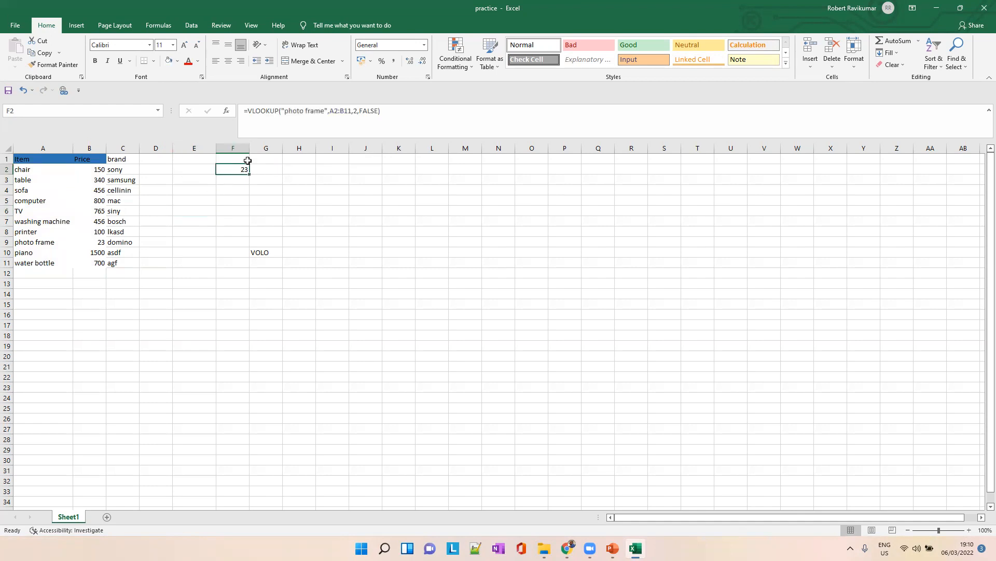
left_click(354, 112)
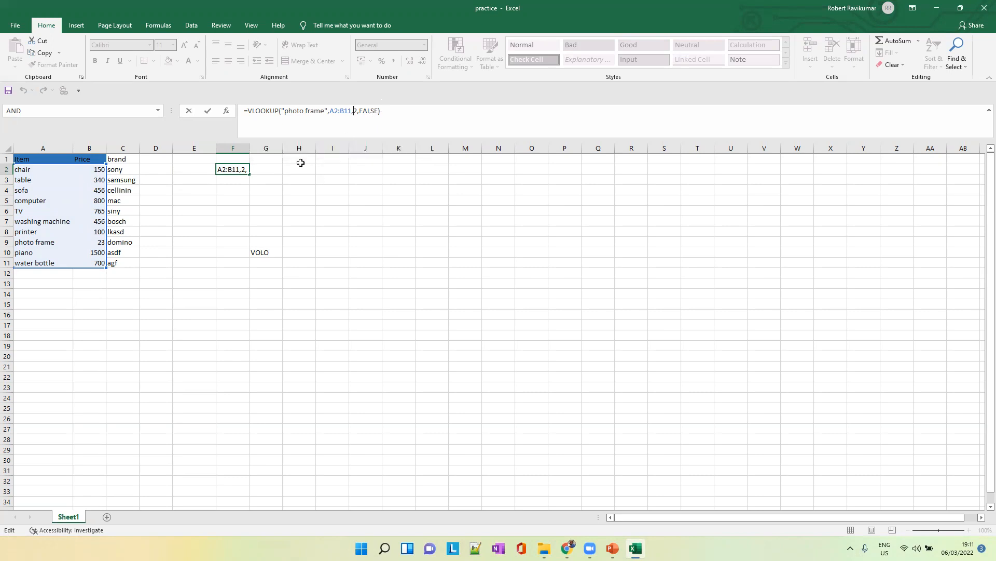
left_click(266, 168)
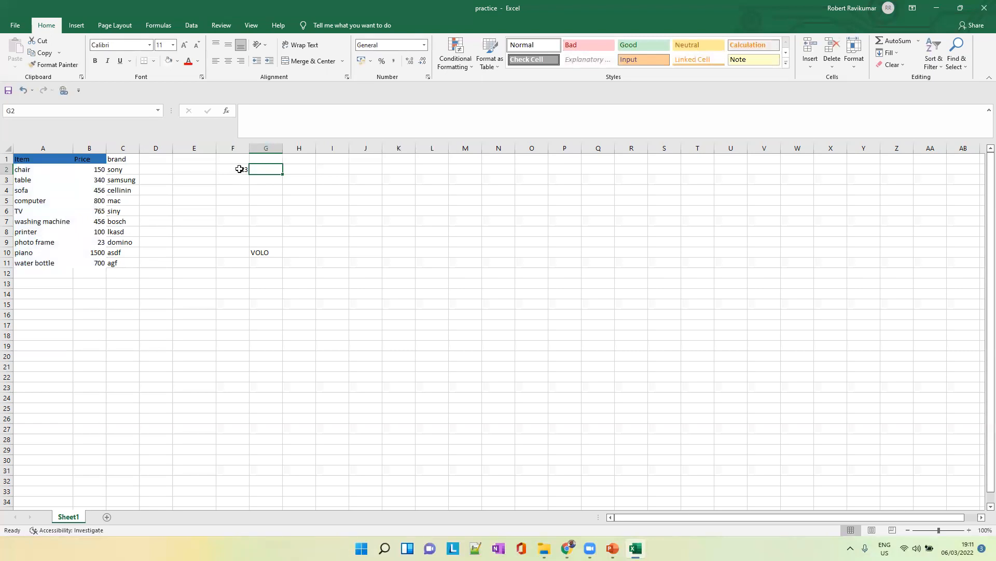
left_click(240, 170)
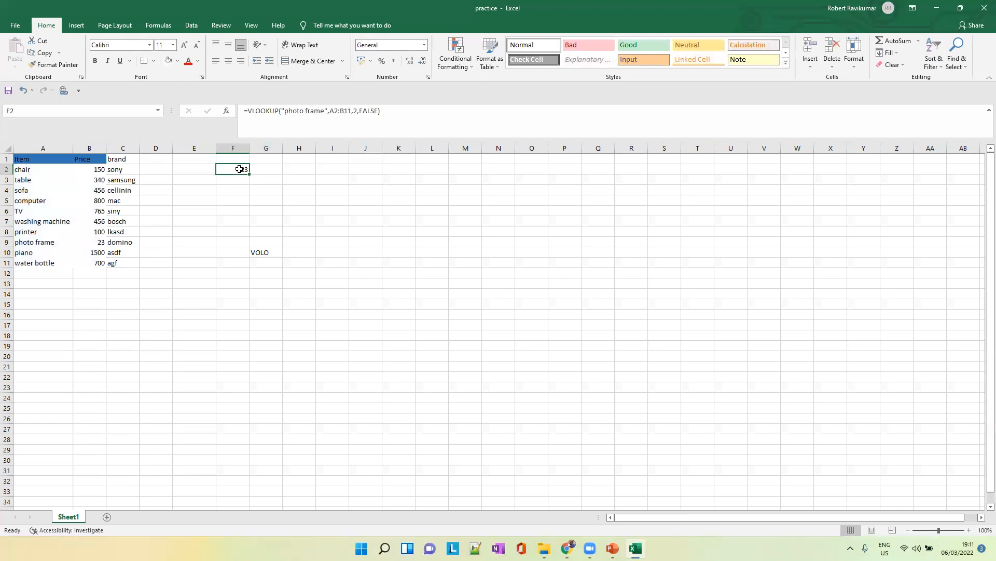
left_click(97, 245)
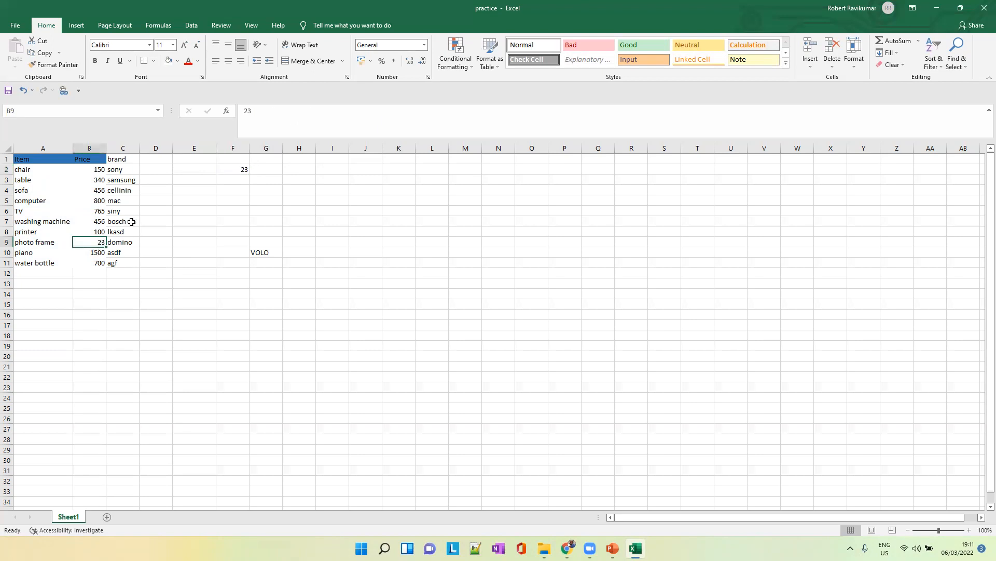
Set the lookup value of the VLOOKUP formula in cell F2 to "piano" and enter the formula
left_click(248, 173)
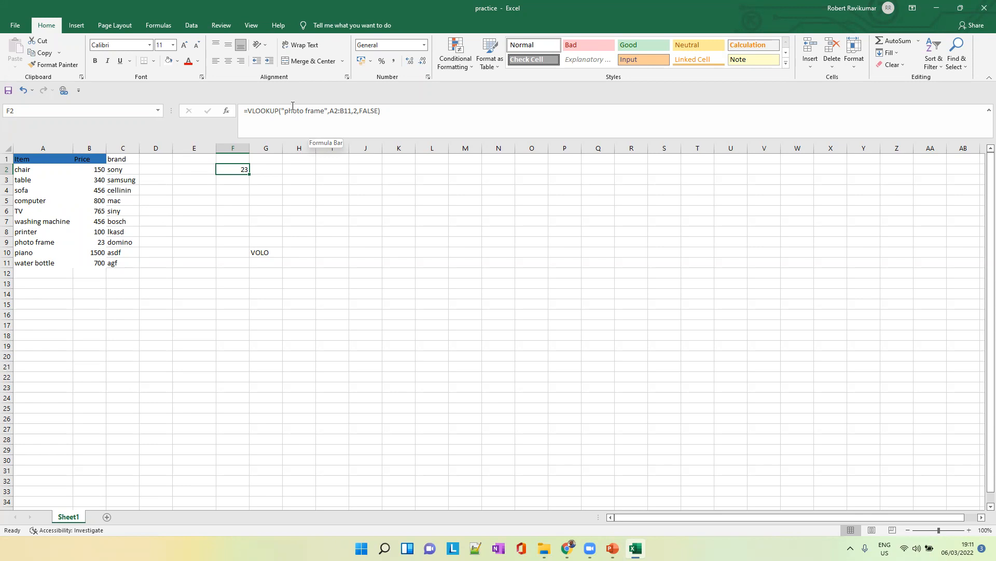
left_click_drag(289, 111, 326, 112)
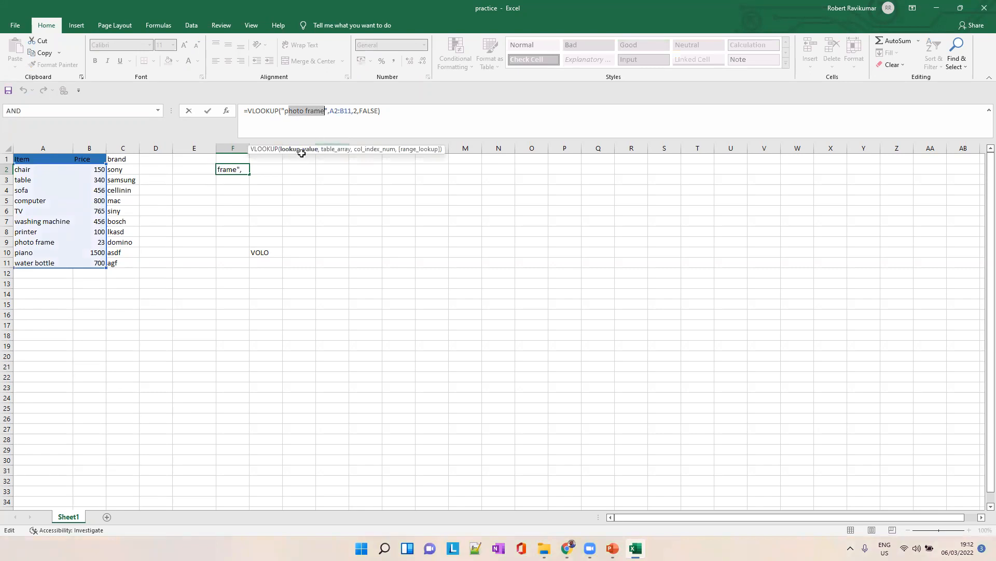
type("iano")
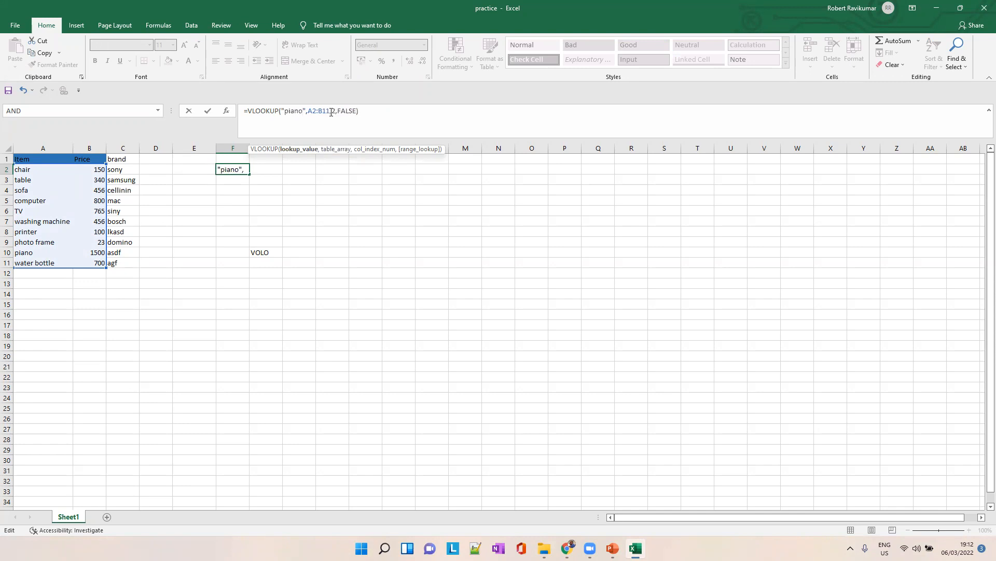
key("Tab")
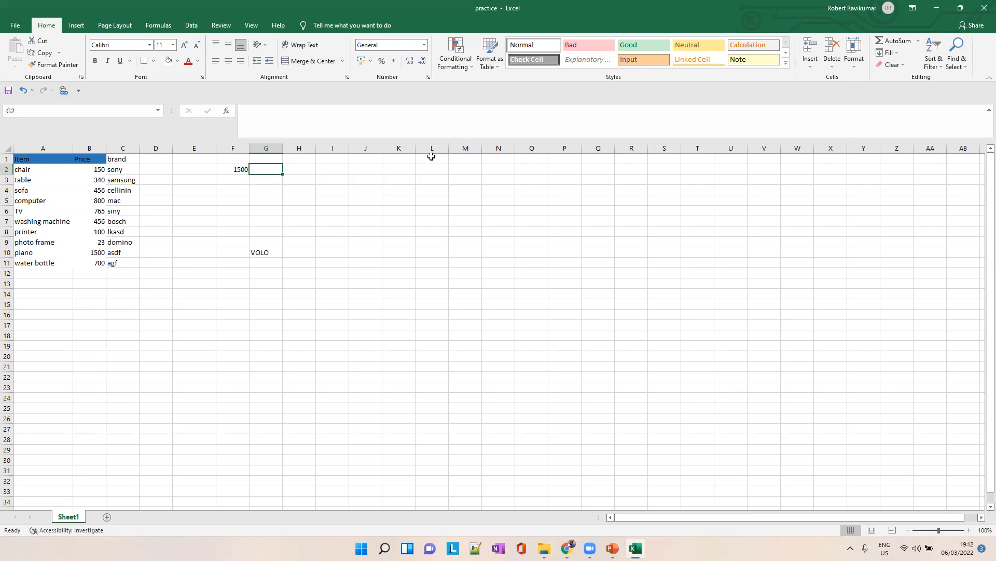
Change the lookup value of the VLOOKUP formula in cell F2 back to "photo frame"
left_click(240, 171)
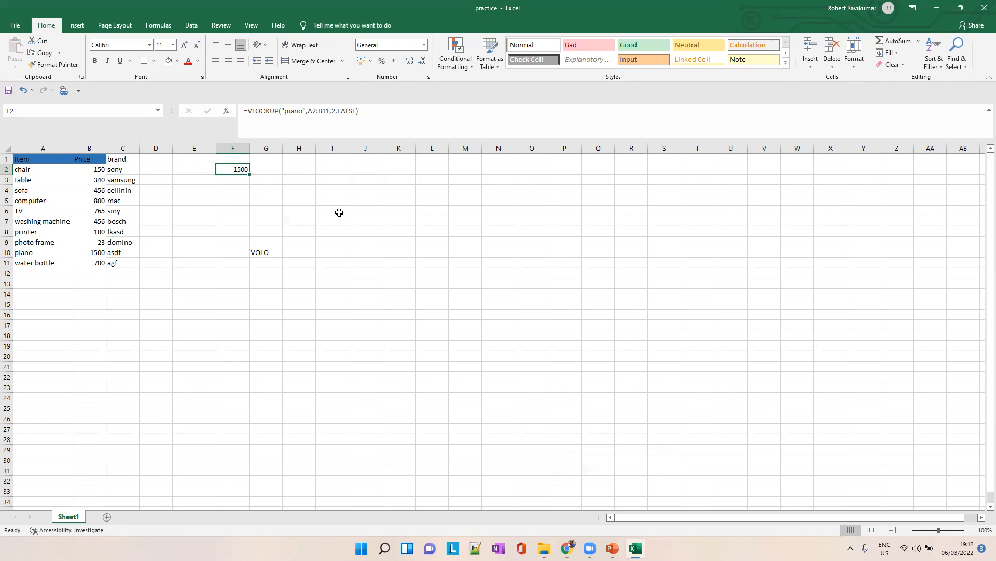
left_click(115, 243)
left_click(229, 168)
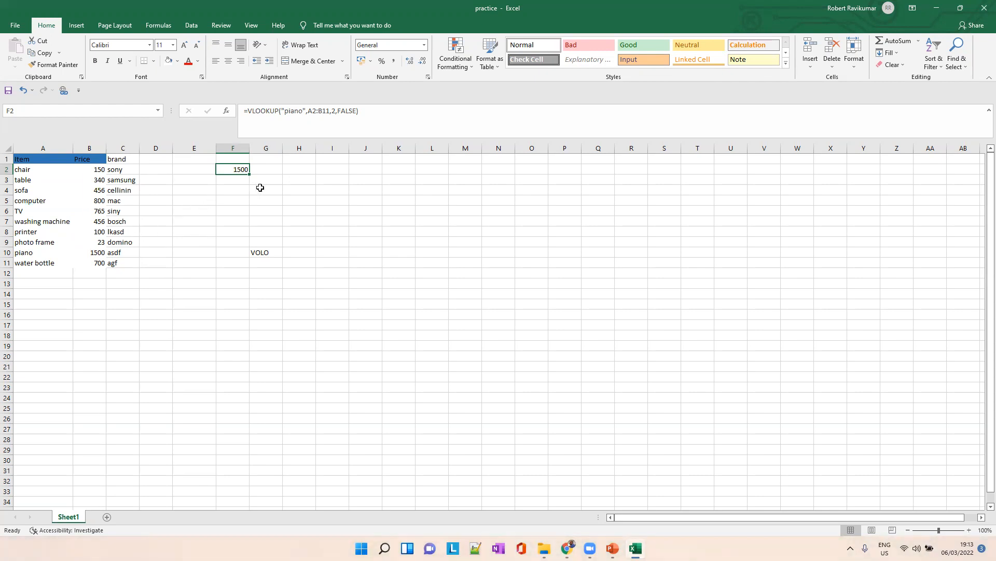
double_click(297, 112)
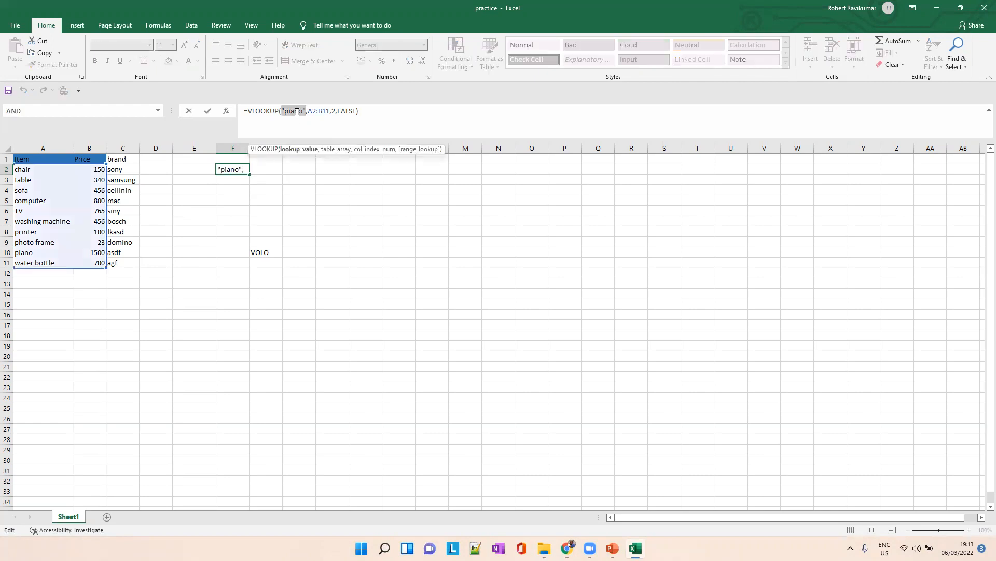
key("Left")
key("shift+Right")
key("shift+Right")
key("shift+Right")
key("shift+Right")
type("hoto frame")
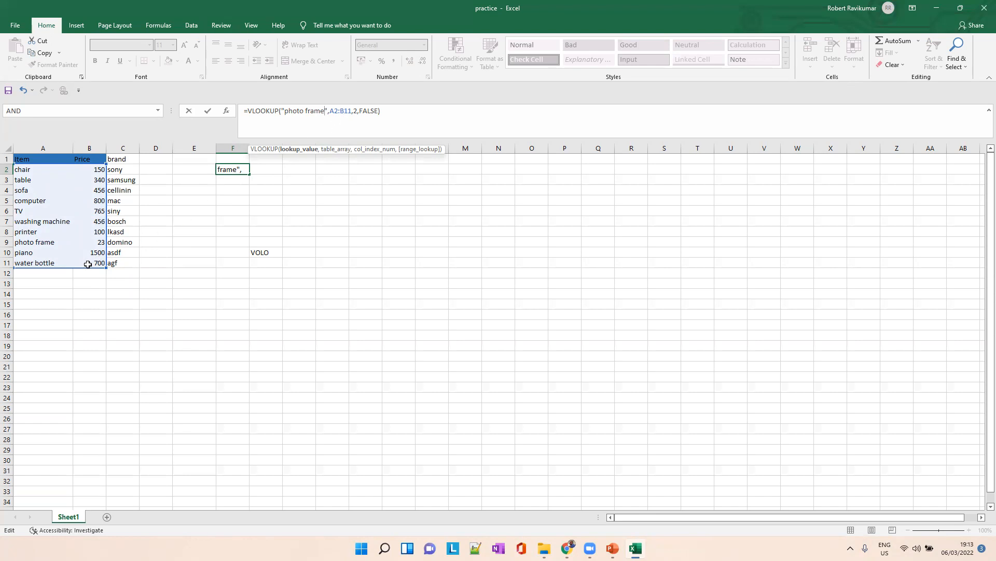
Extend the formula's table range to A2:C11, set the column index to 3 and enter the formula
left_click(343, 111)
key("BackSpace")
type("C")
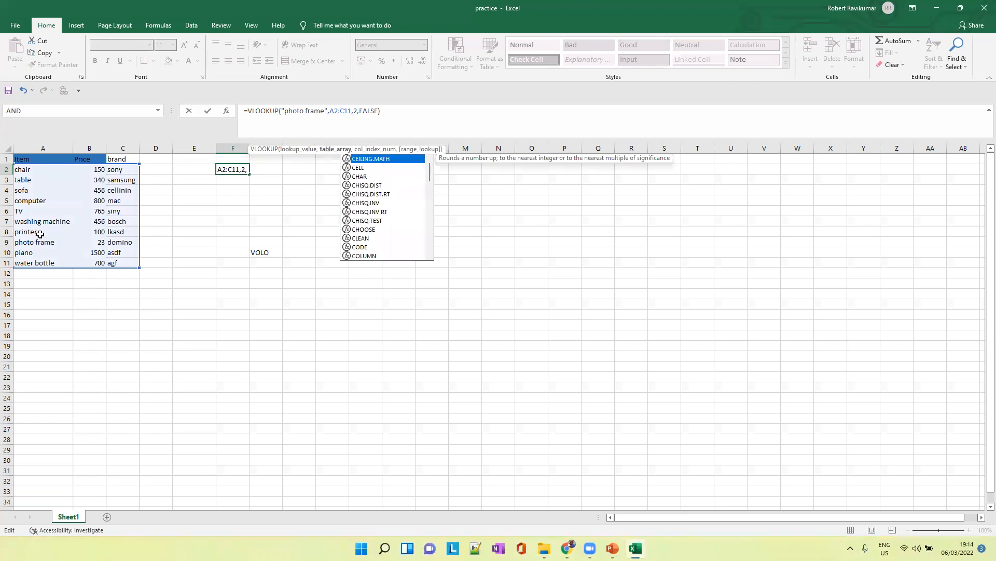
left_click(354, 111)
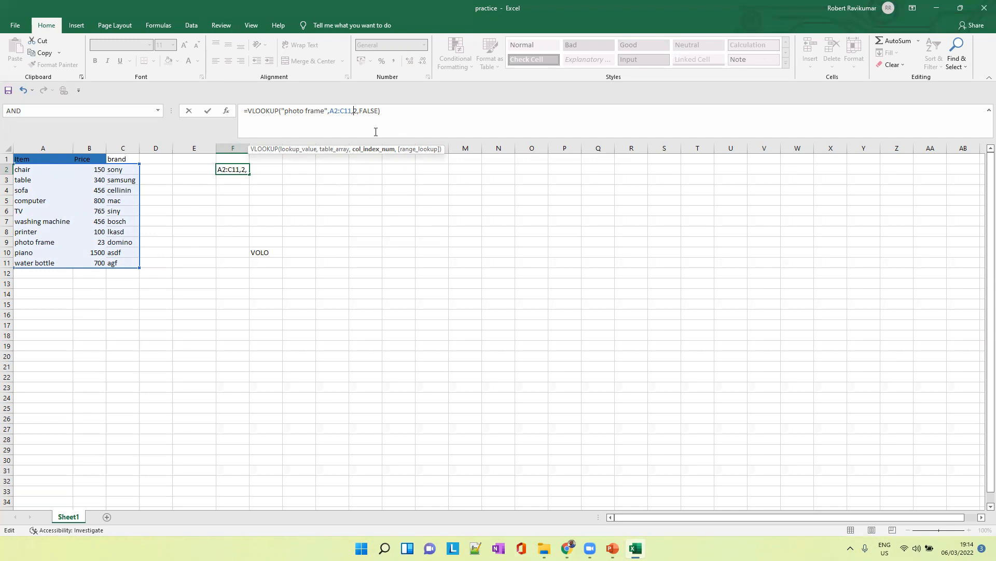
key("BackSpace")
type("3")
key("Tab")
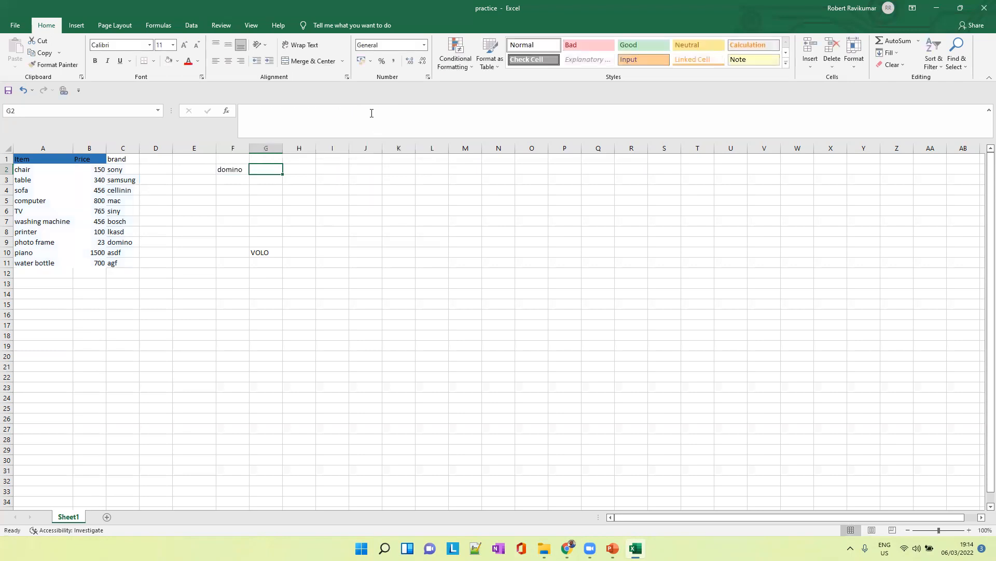
Examine the table range argument in the F2 formula and select columns A to C down to row 107 to illustrate a longer range
left_click(227, 172)
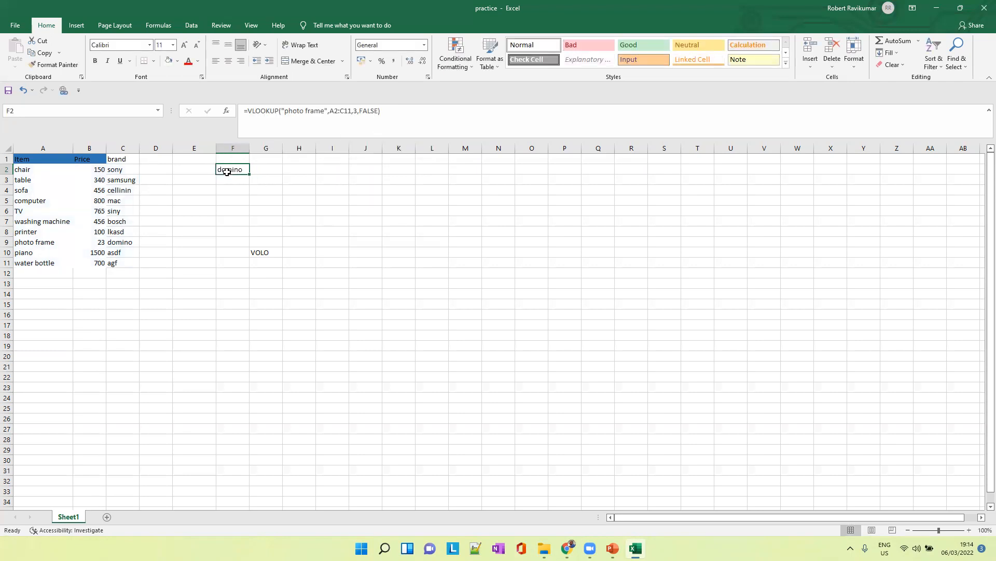
left_click(328, 111)
left_click_drag(328, 111, 352, 110)
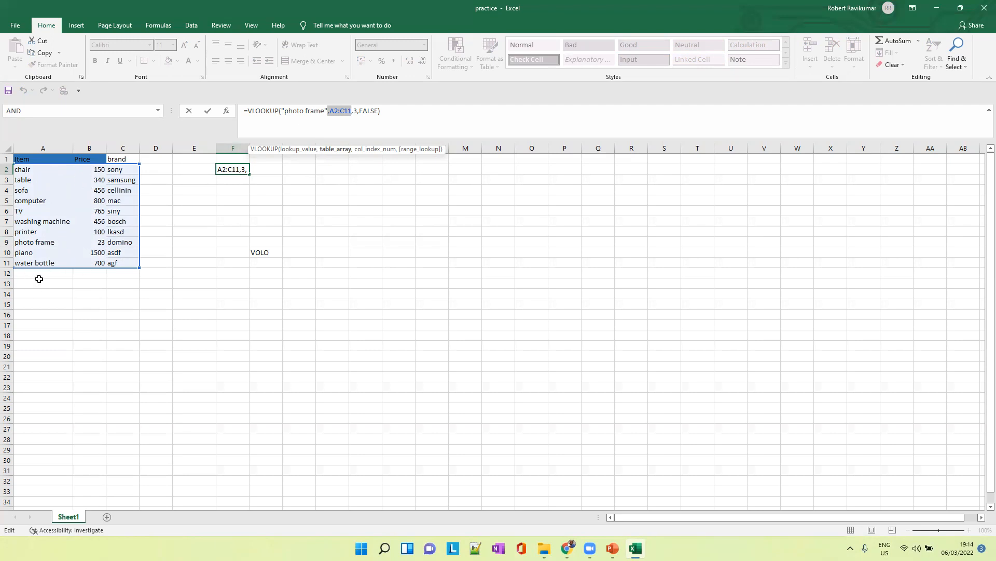
key("ctrl+Return")
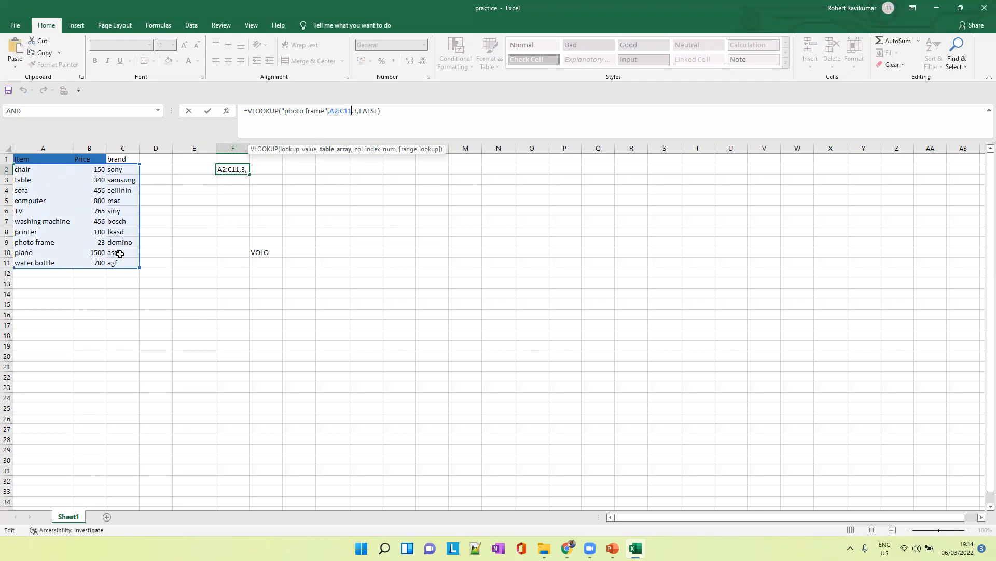
left_click_drag(20, 171, 151, 494)
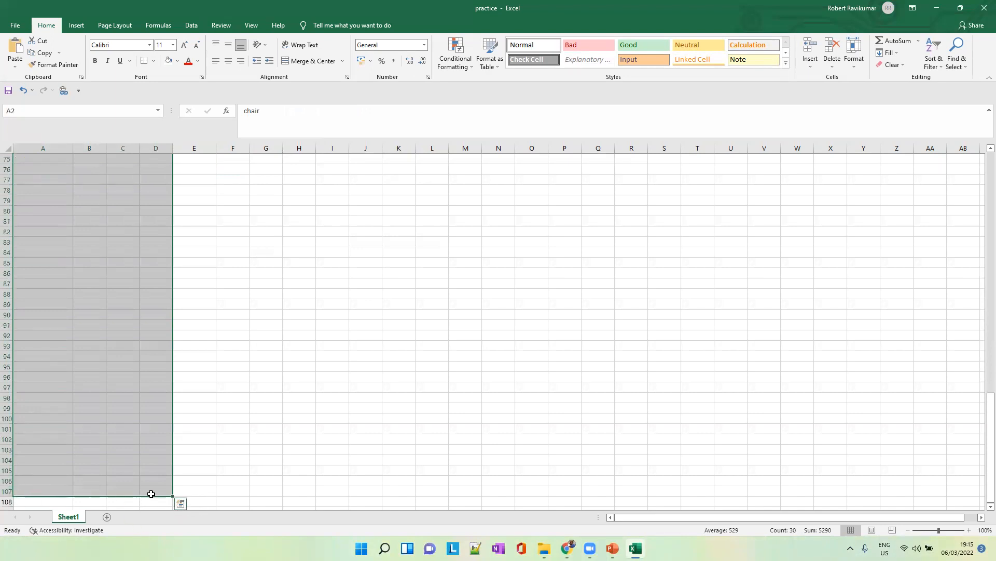
left_click(122, 492)
left_click_drag(122, 492, 21, 169)
scroll(145, 393, "down", 20)
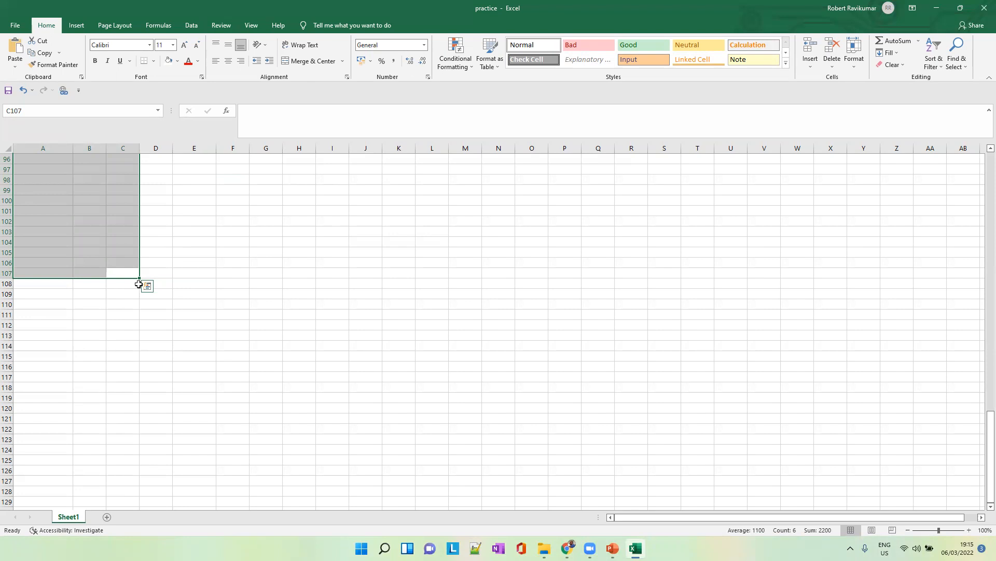
scroll(139, 283, "up", 20)
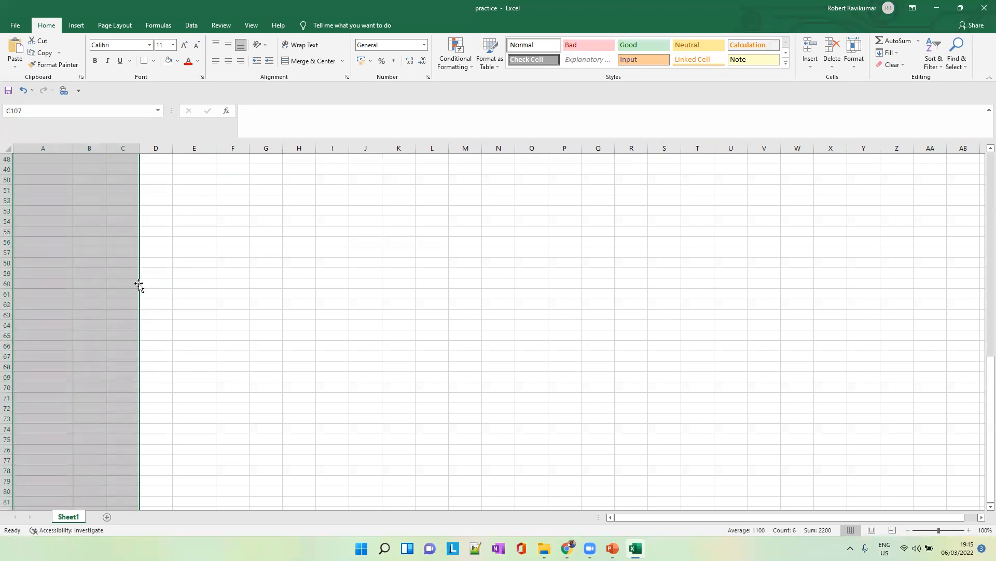
left_click(231, 168)
left_click_drag(340, 111, 354, 110)
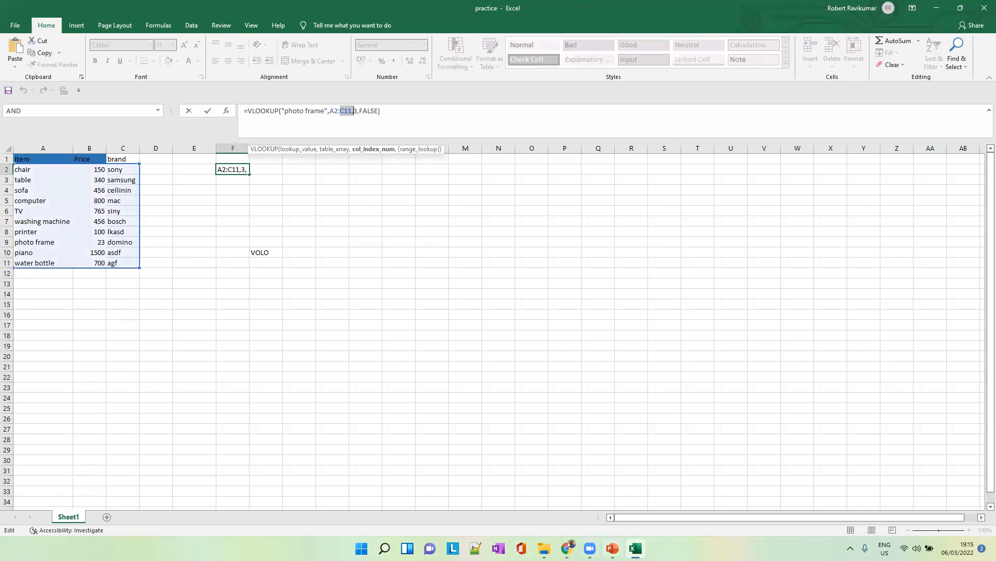
Switch to the lesson 10 presentation in PowerPoint and read the "Another example" slide
mouse_move(611, 550)
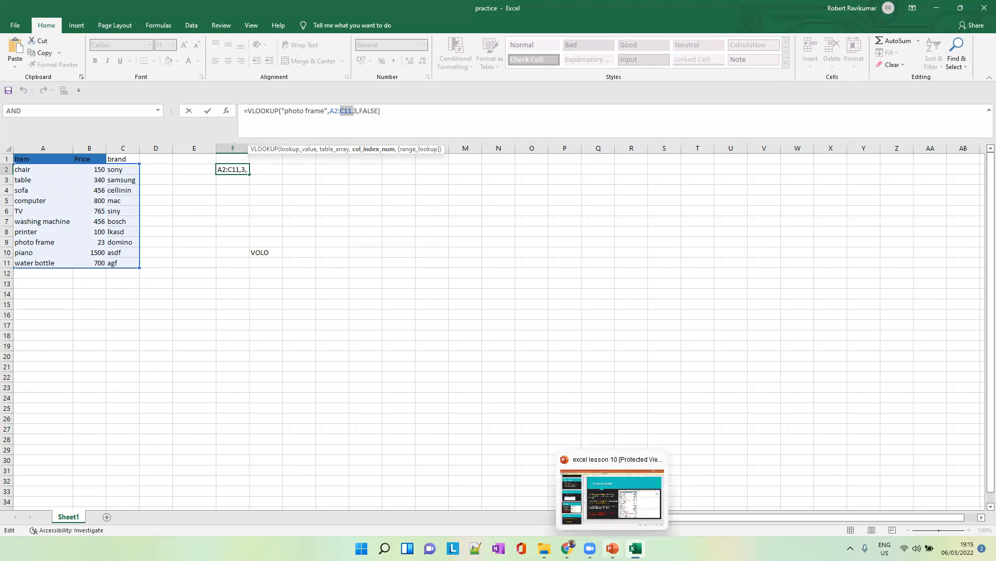
left_click(613, 493)
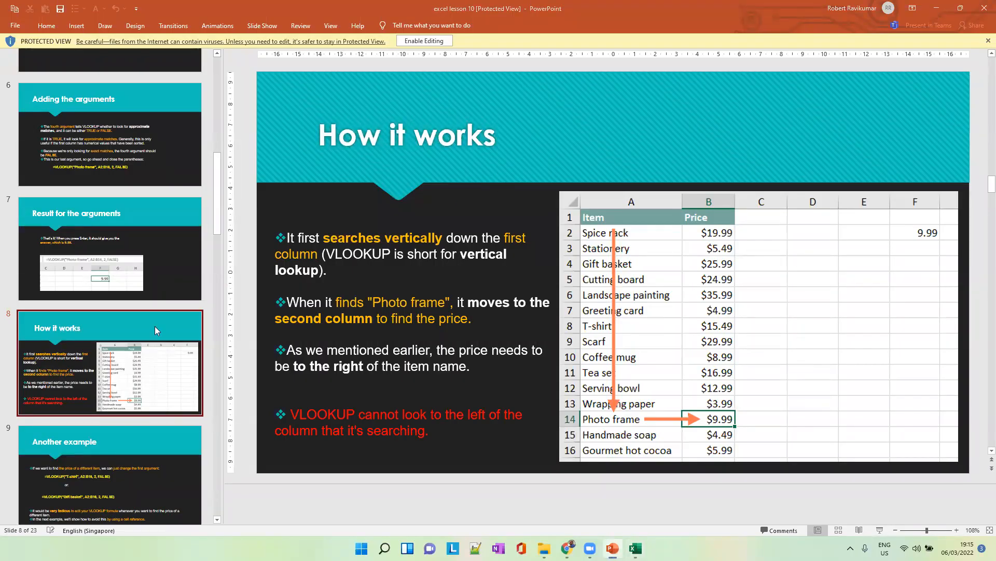
left_click(135, 282)
left_click(128, 379)
scroll(128, 379, "down", 4)
left_click(141, 259)
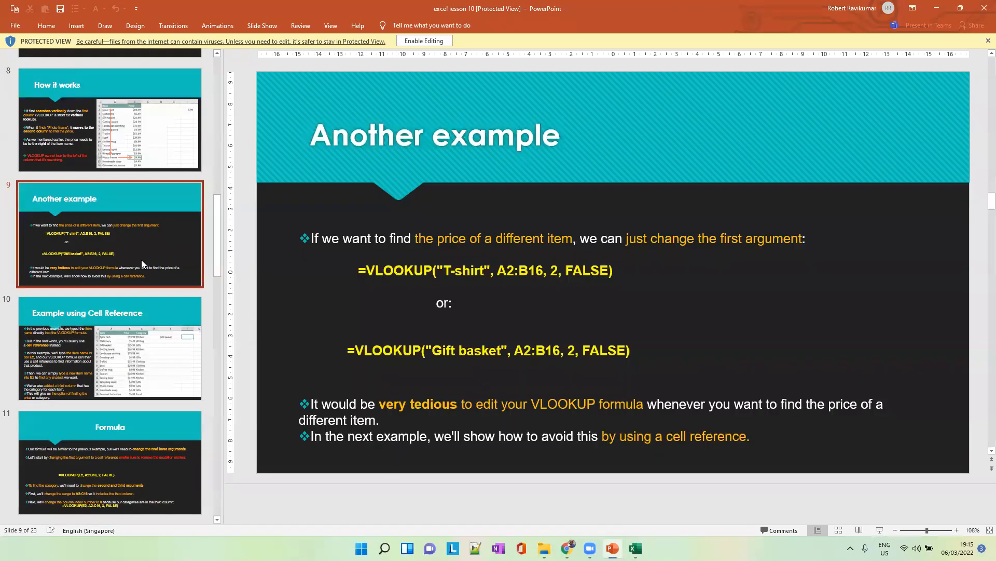
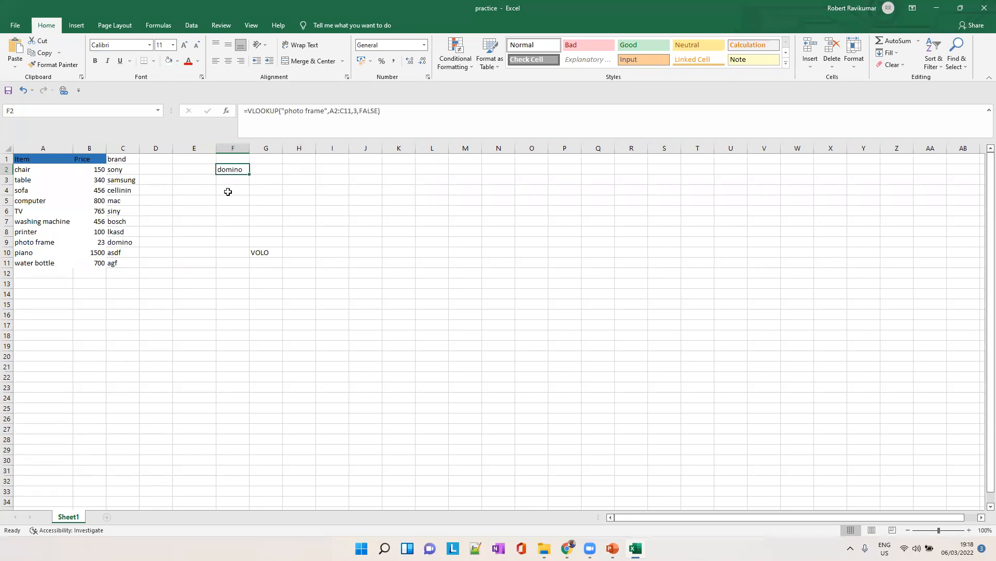
Enter "domino" in cell F4 and label it with "Items --->" in cell E4
left_click(228, 192)
type("domino")
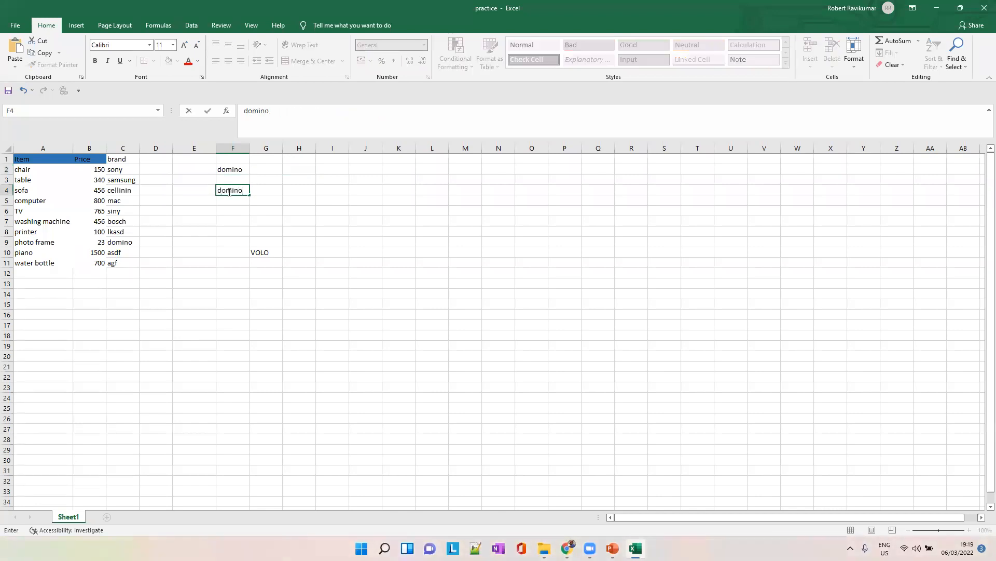
key("Return")
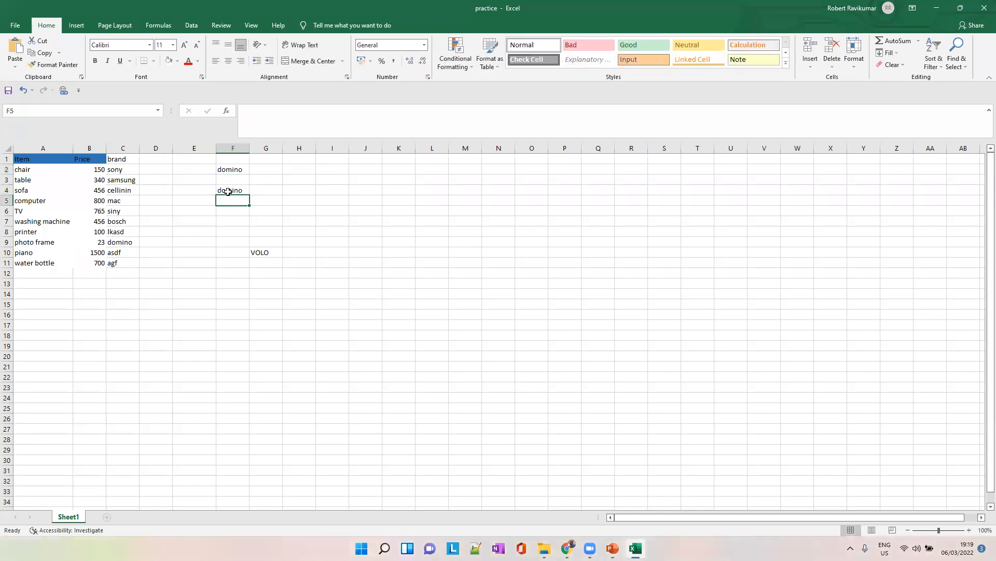
left_click(209, 190)
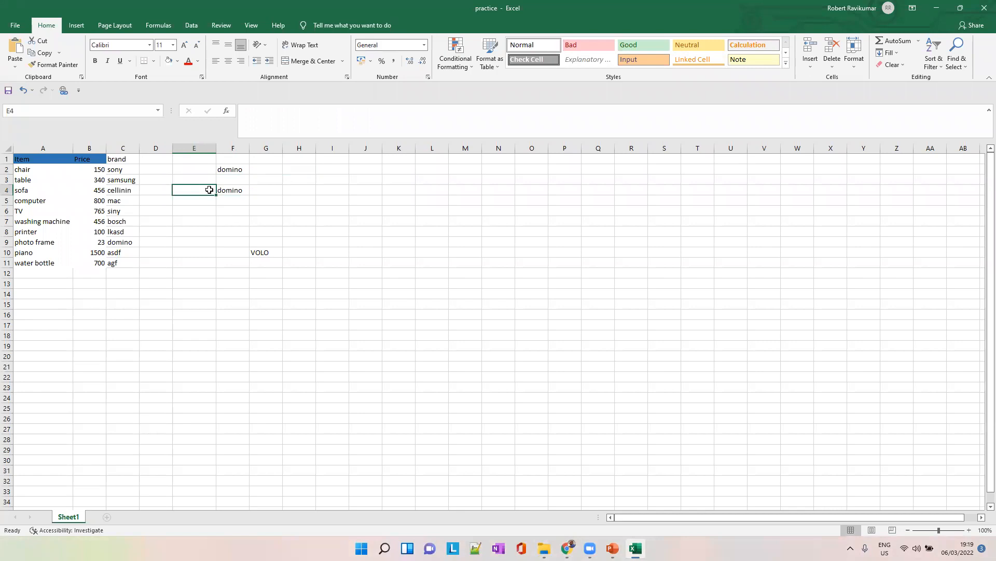
type("Items --->")
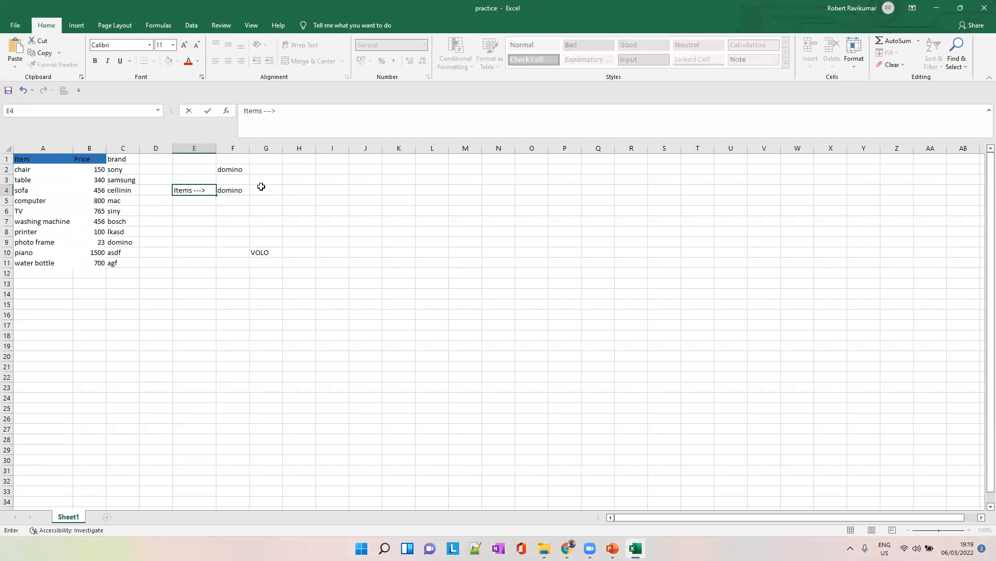
left_click(231, 189)
Enter the beginning of a VLOOKUP formula, "=VL", in cell F5
left_click(233, 202)
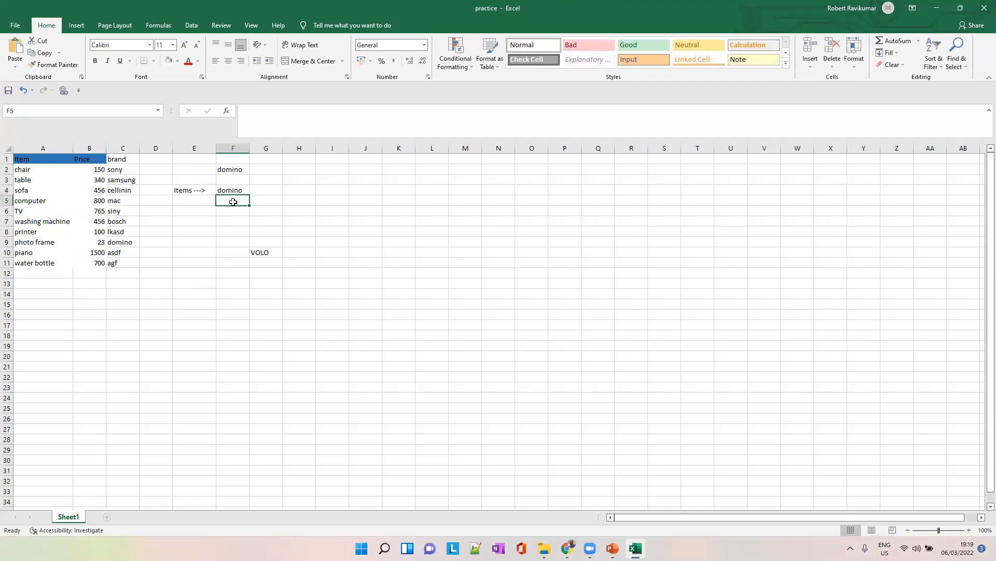
type("=V")
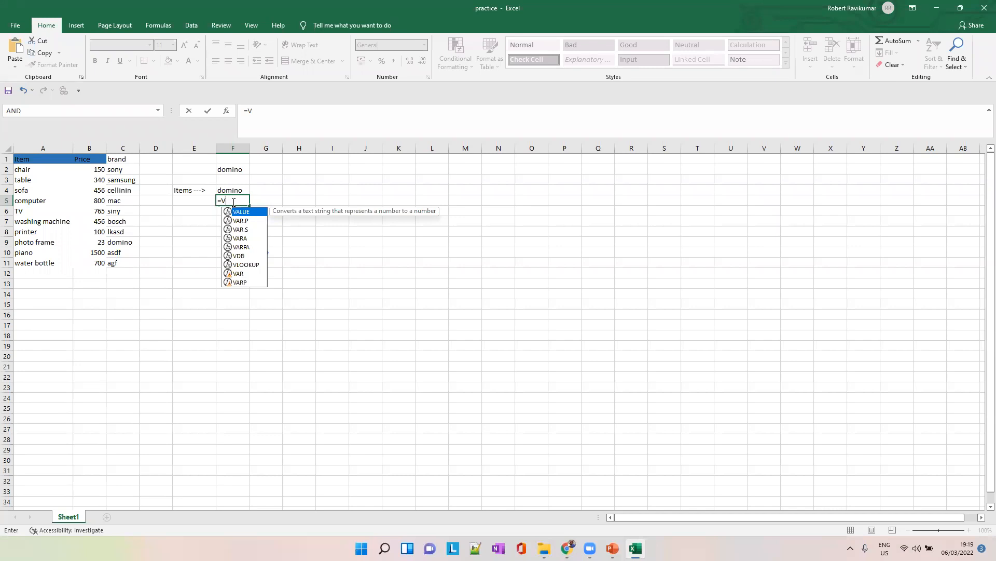
type("L")
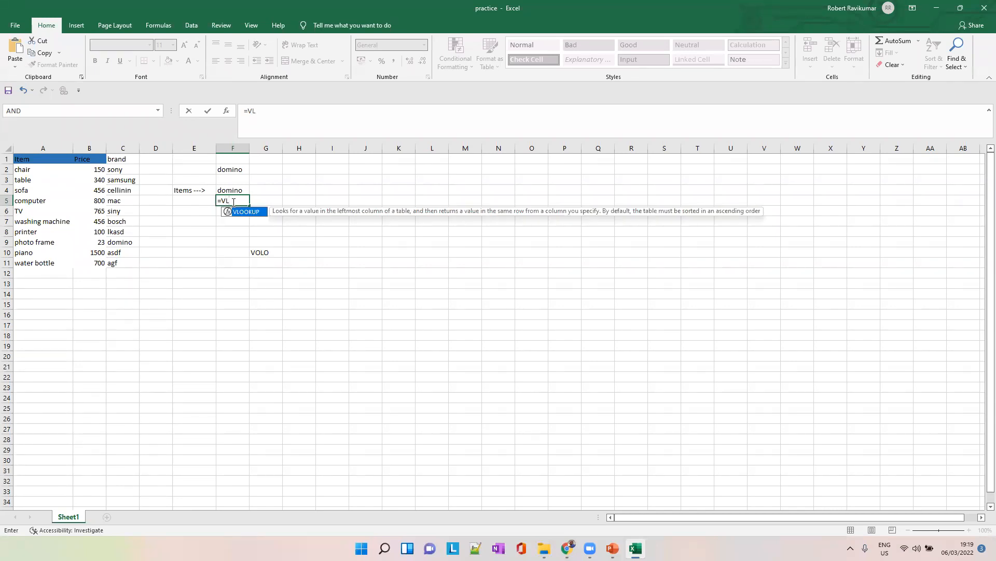
key("Return")
left_click(236, 191)
left_click(236, 201)
left_click(270, 116)
type("oo")
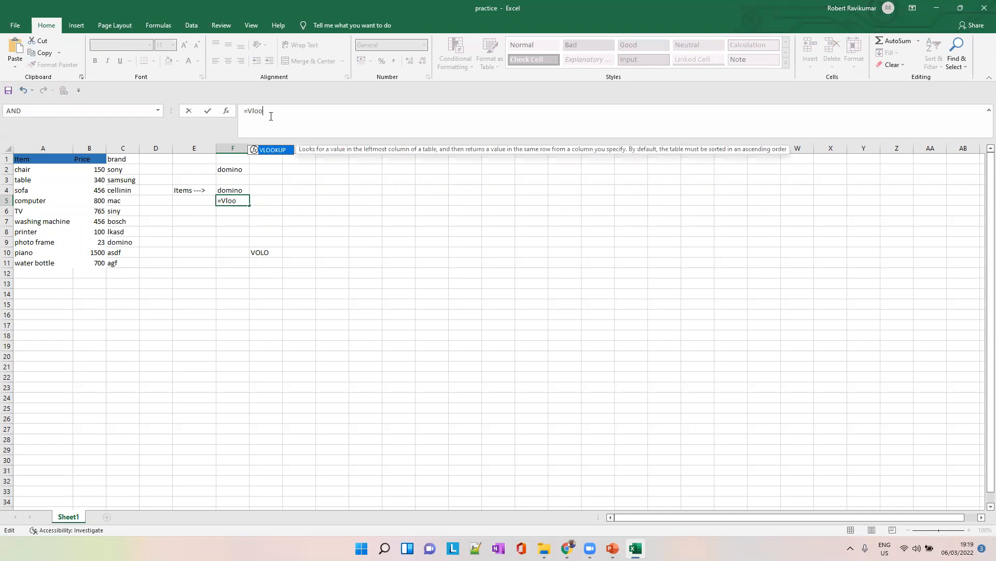
key("Tab")
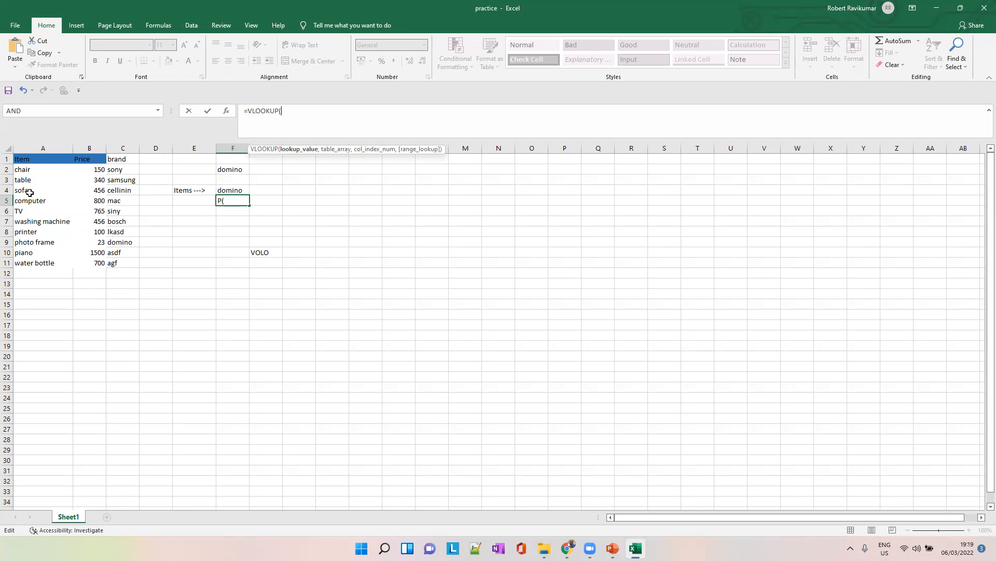
left_click(7, 191)
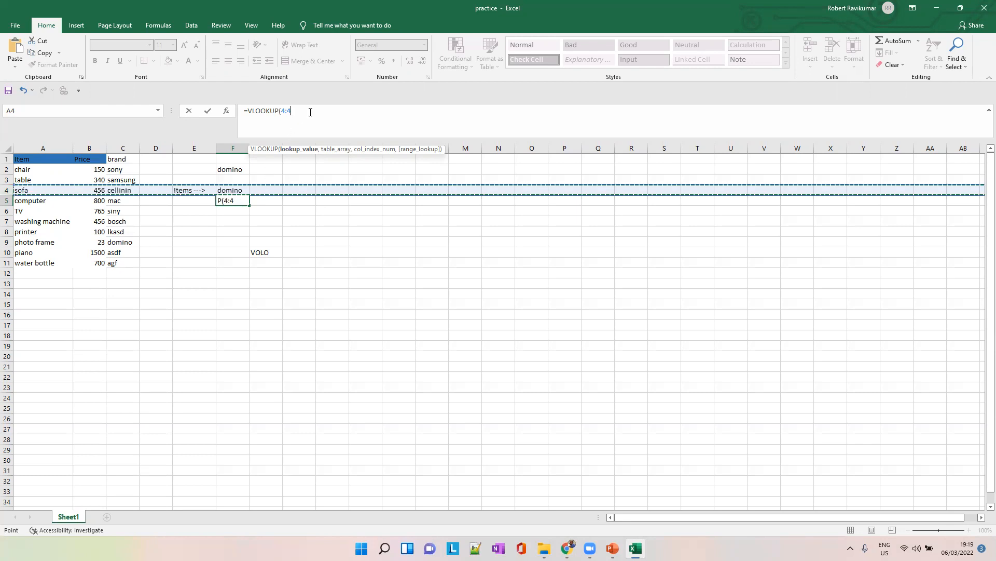
key("Escape")
Complete the VLOOKUP function name in F5 and use cell F4 as its lookup value
left_click(225, 208)
left_click(241, 203)
left_click(278, 109)
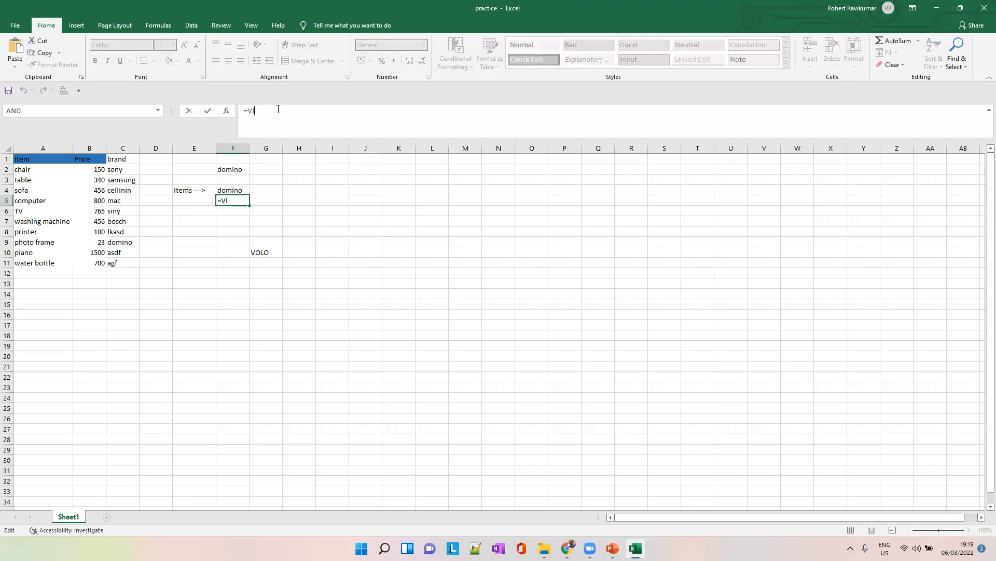
type("oo")
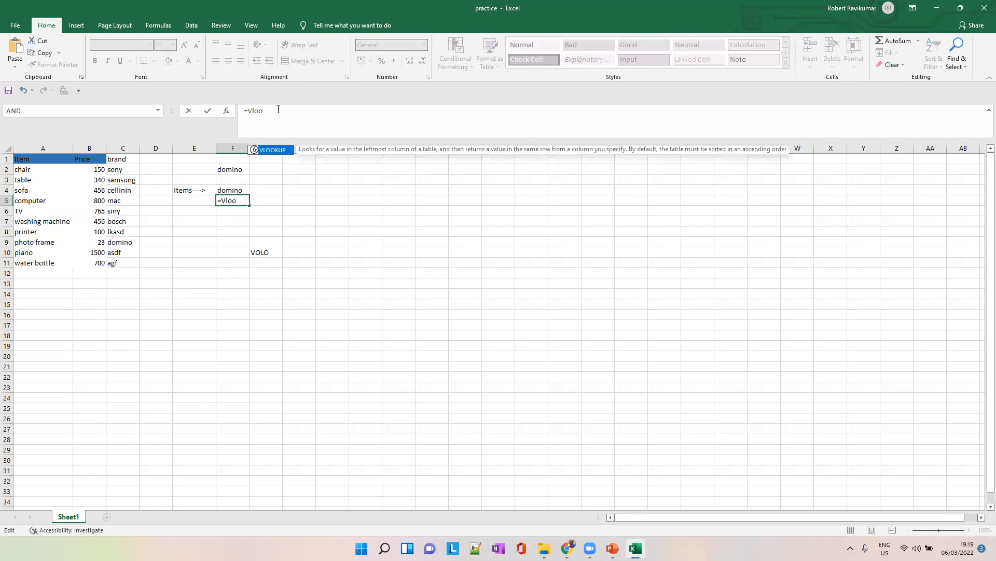
key("Tab")
type("F4,")
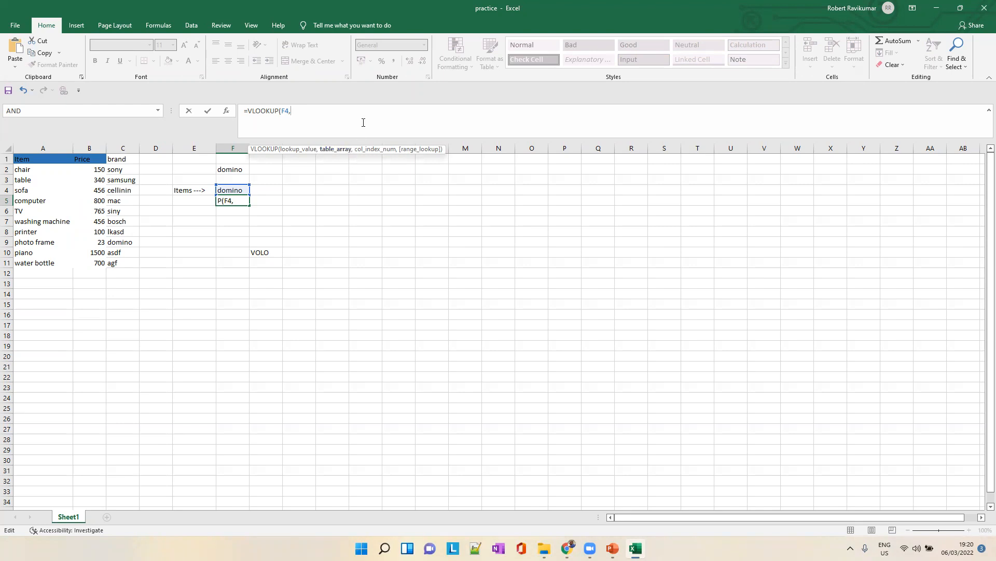
Finish the F5 formula with table range A2:C11, column index 2 and FALSE for an exact match
left_click(653, 48)
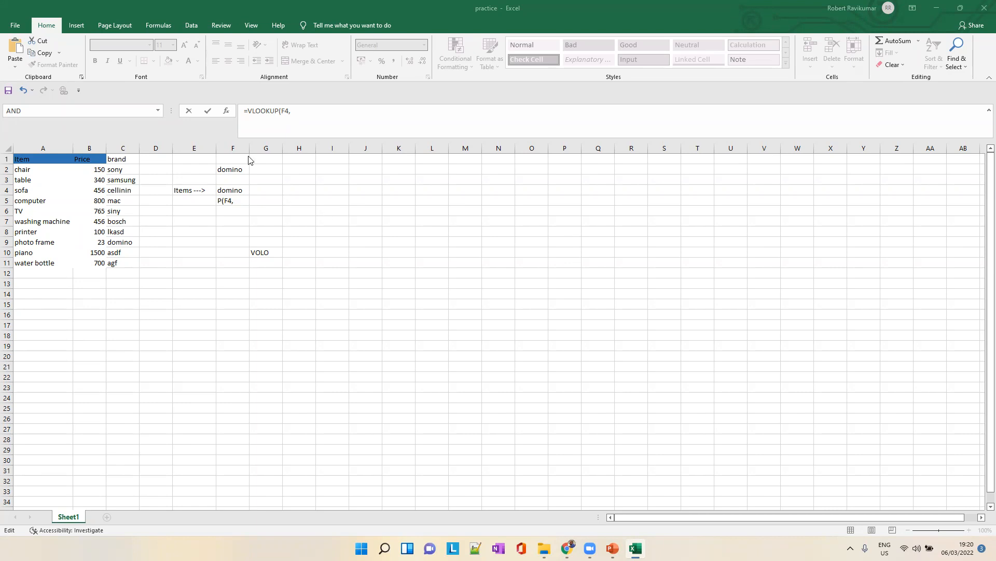
left_click(291, 113)
type("A")
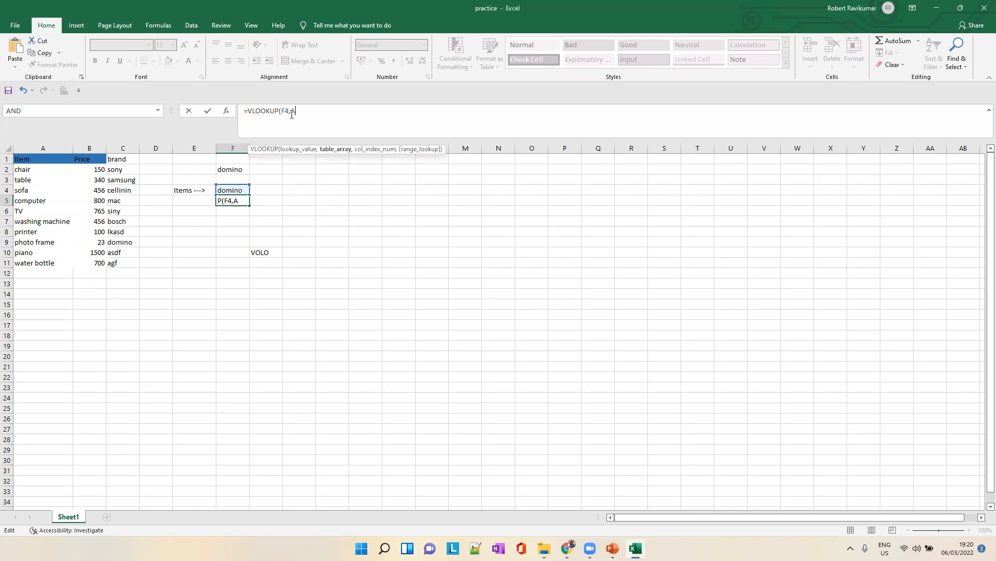
type("2")
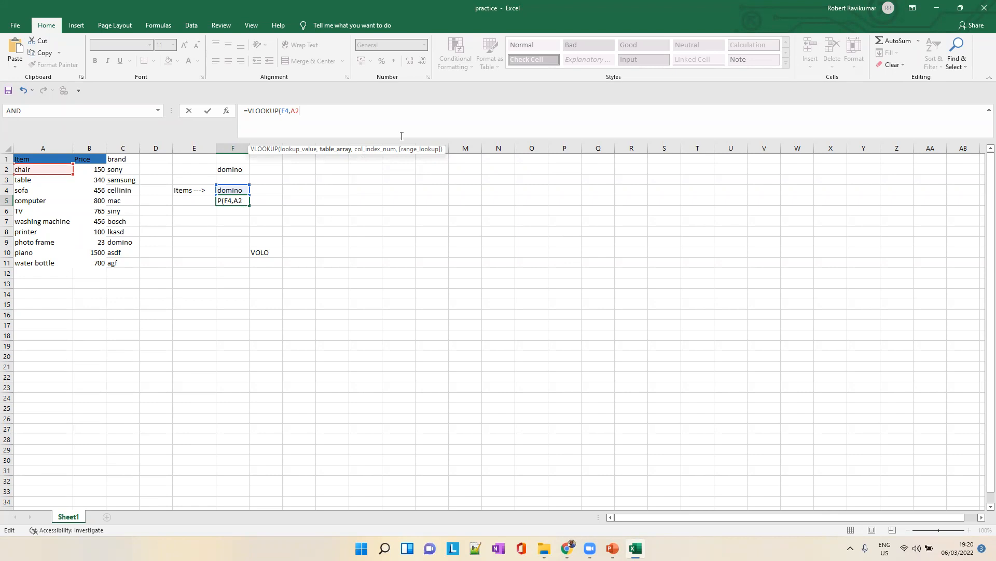
type(":C")
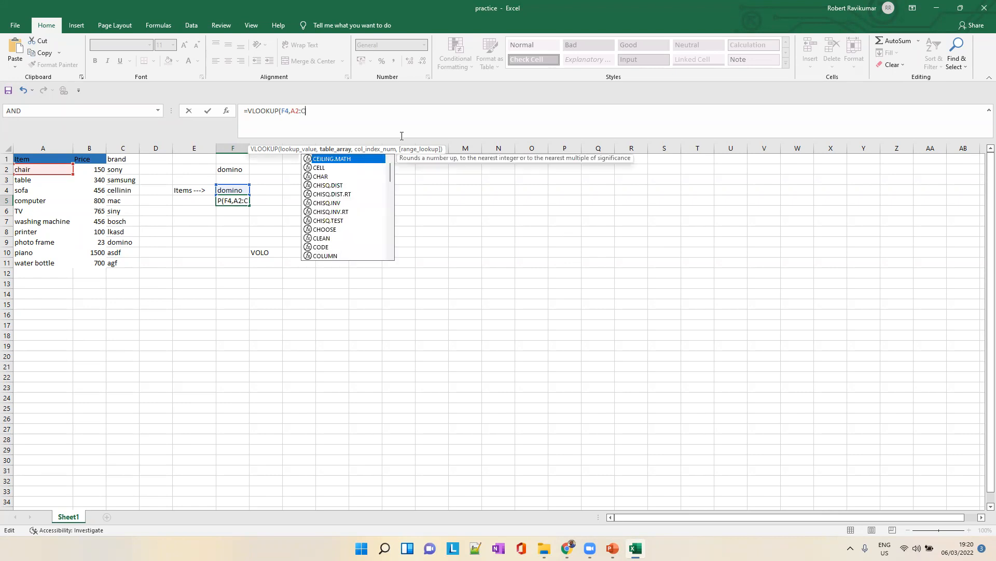
type("11,2")
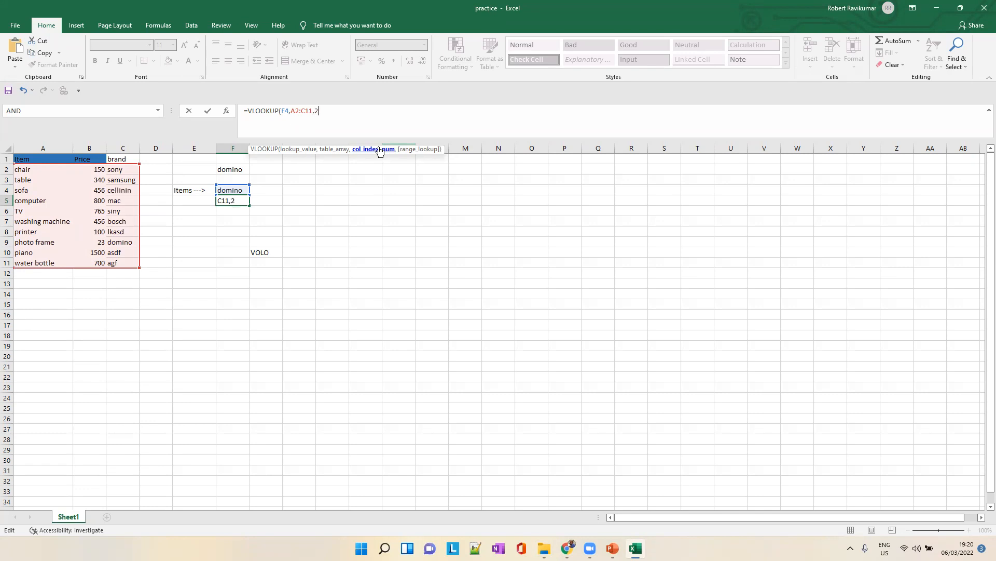
type(",")
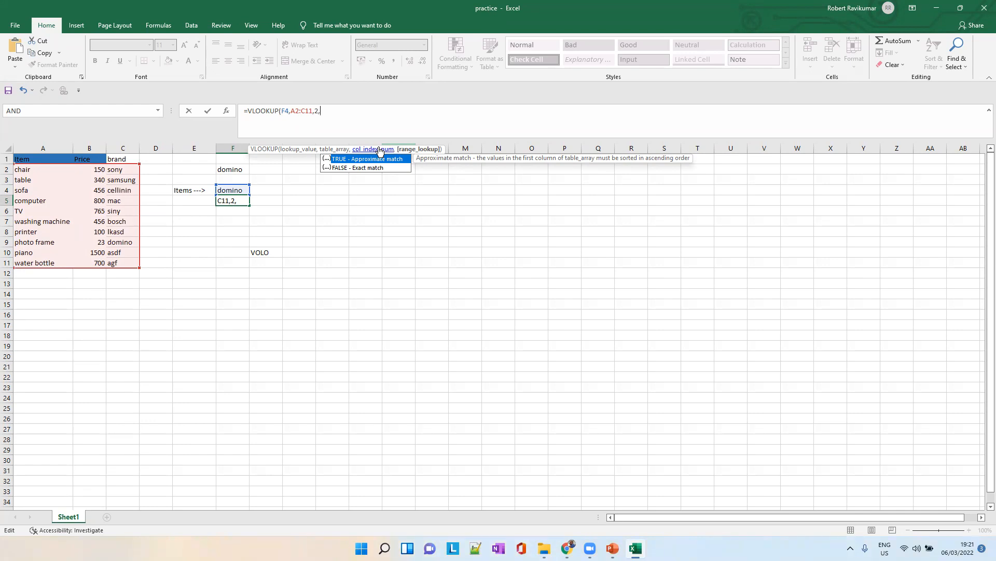
type("FALSE")
type(")")
key("Tab")
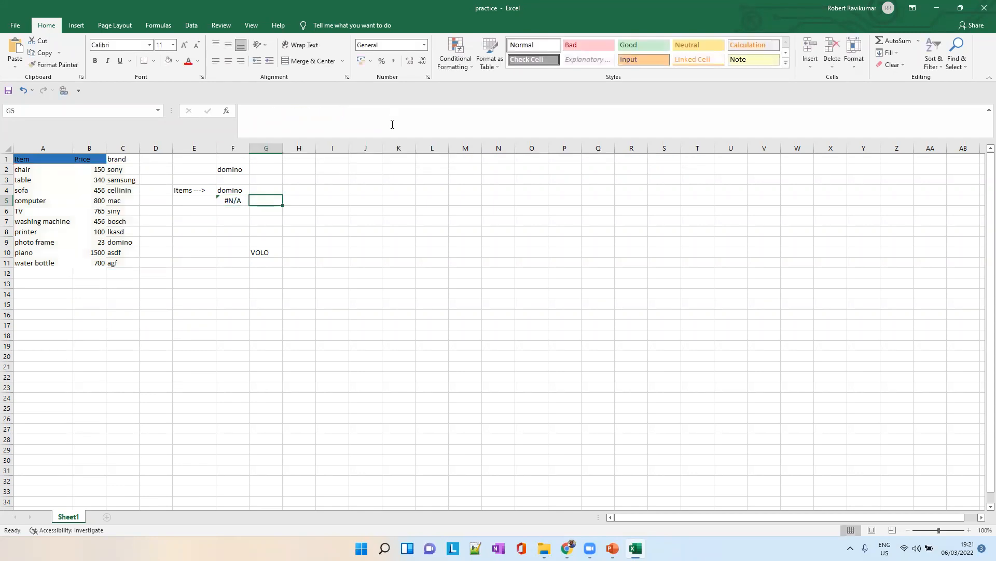
Examine the F5 formula's arguments and its error options, and compare them with the VLOOKUP formula in F2
left_click(234, 202)
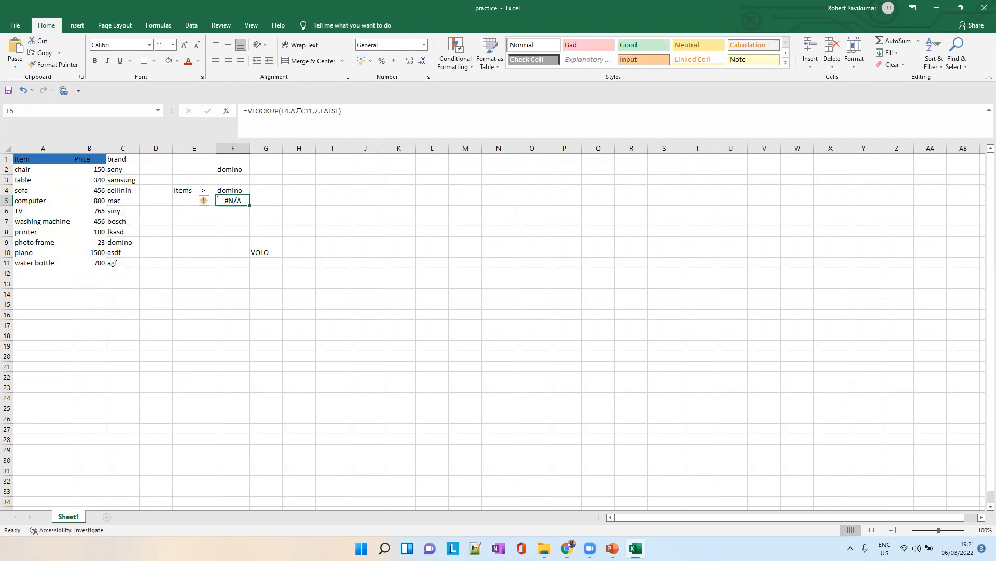
left_click(298, 112)
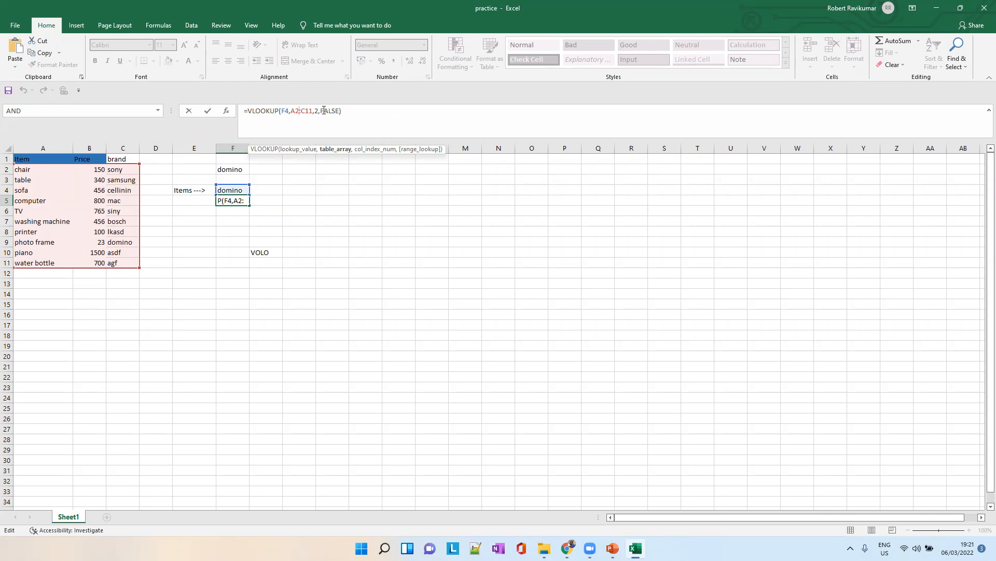
key("Tab")
left_click(232, 202)
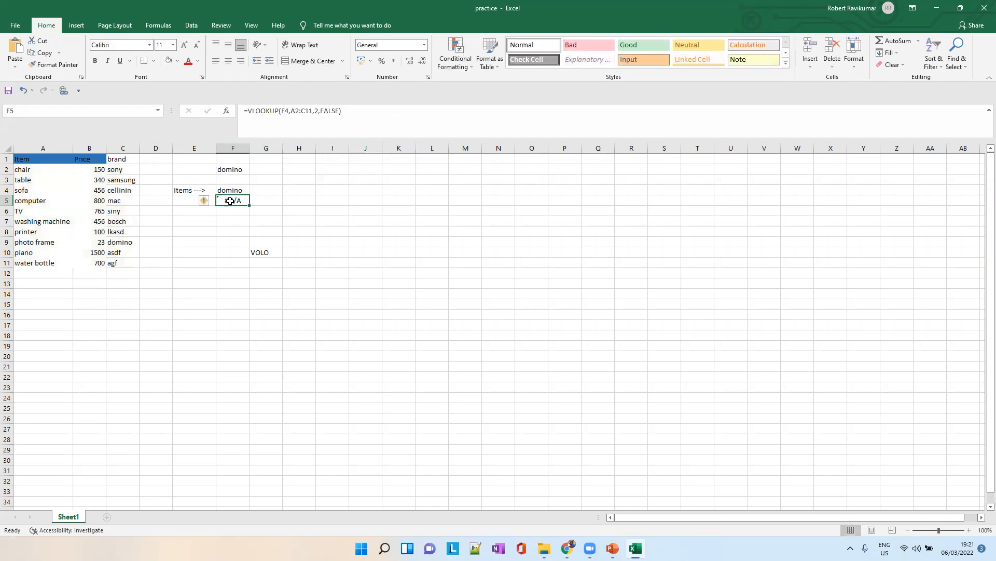
left_click(209, 203)
left_click(231, 202)
left_click(213, 202)
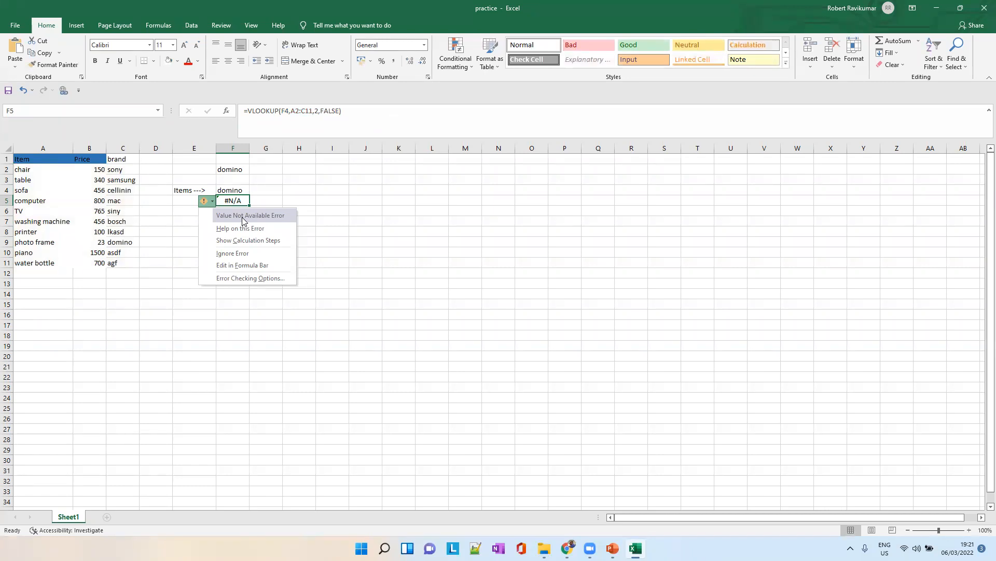
left_click(236, 171)
left_click(236, 171)
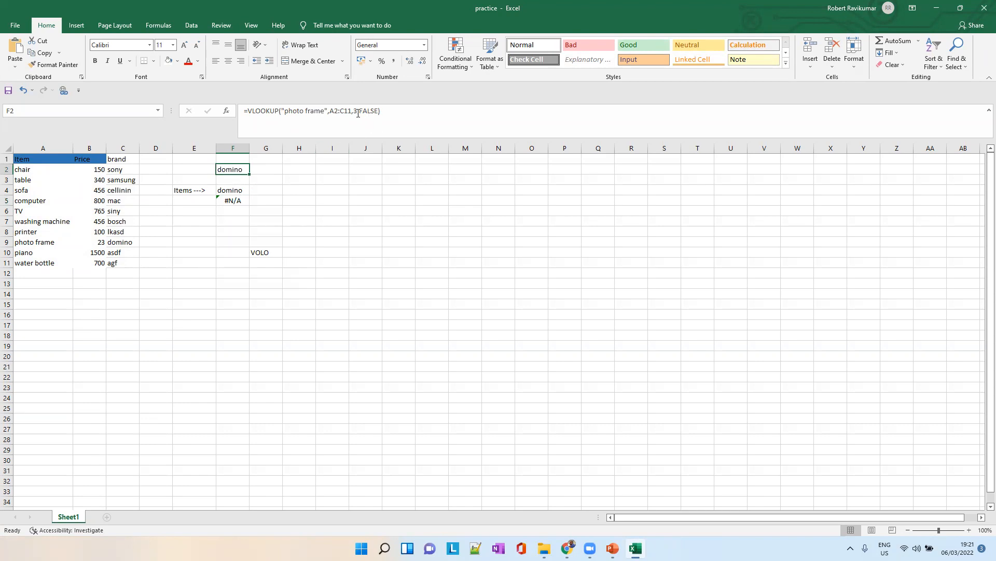
Change the column index of the VLOOKUP formula in F5 to 3
left_click(232, 200)
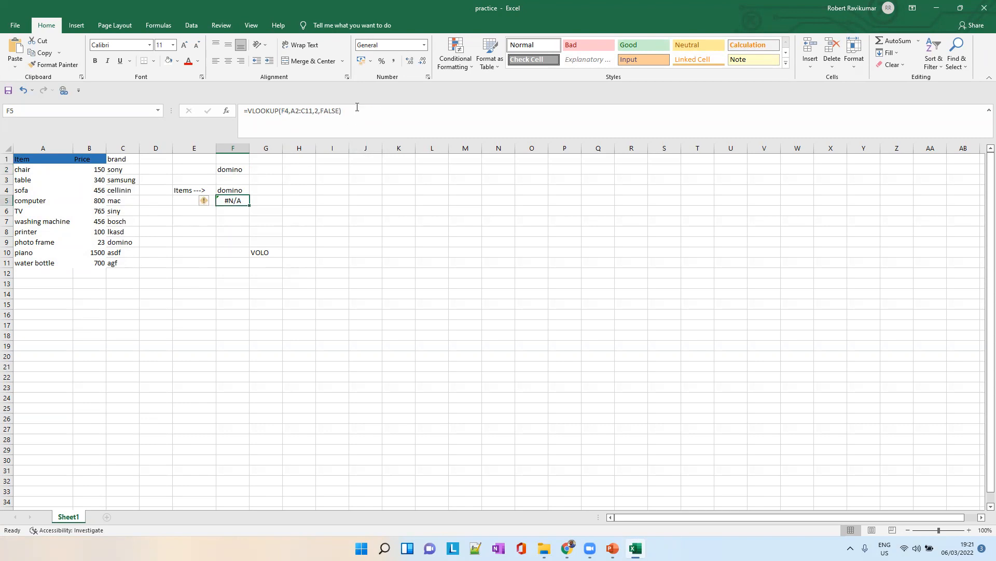
left_click(317, 110)
key("Right")
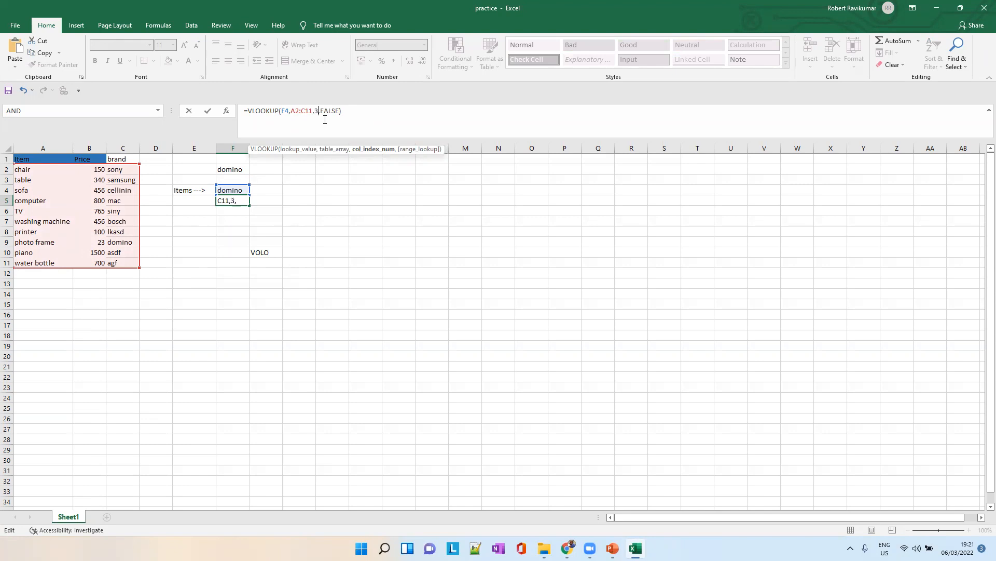
key("Tab")
left_click(239, 202)
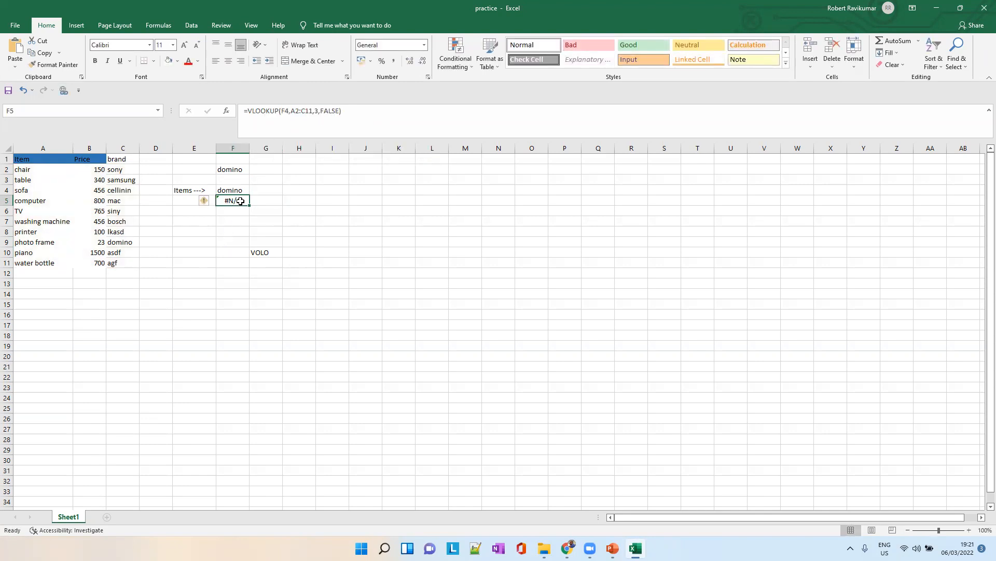
Replace the lookup item in F4 with "photo frtame" and fit column F's width to its contents
left_click(231, 190)
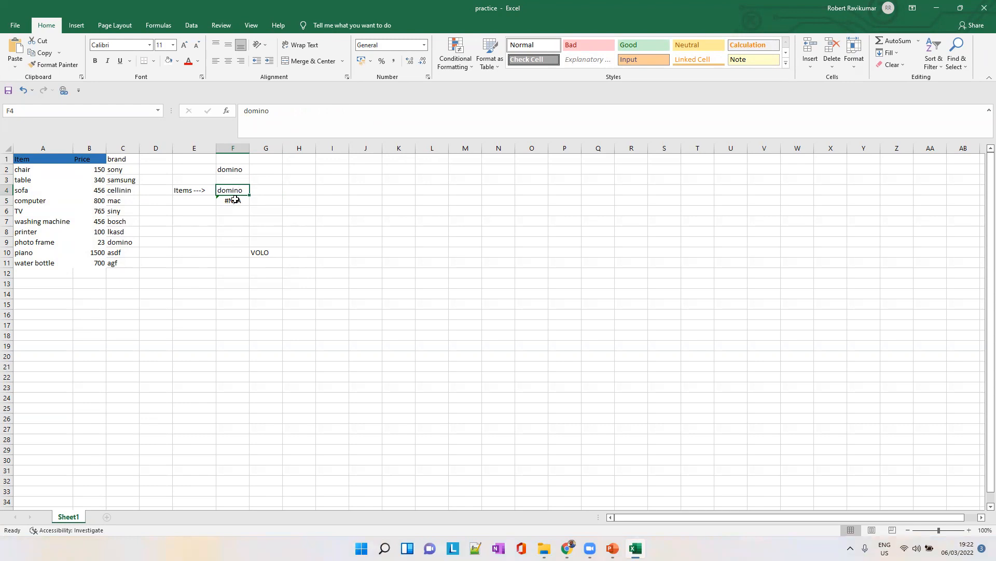
left_click(233, 200)
left_click(234, 190)
double_click(254, 112)
type("pho")
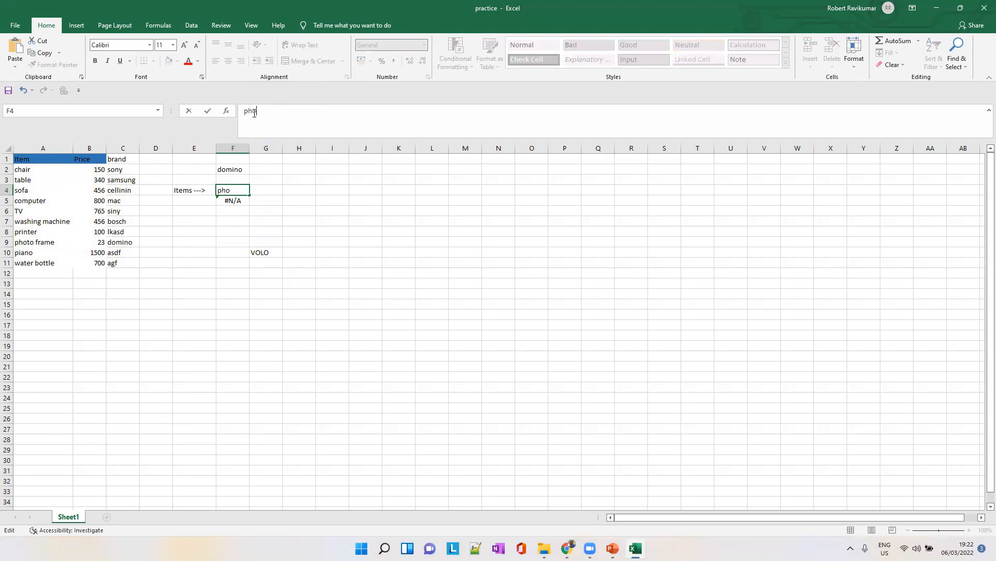
type("to frtame")
key("Tab")
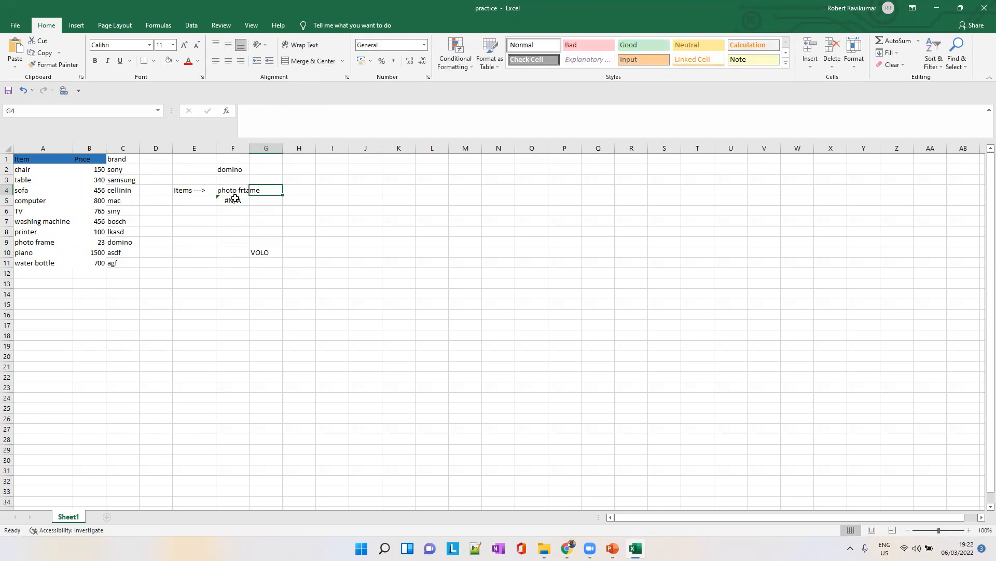
left_click_drag(251, 145, 250, 146)
double_click(250, 145)
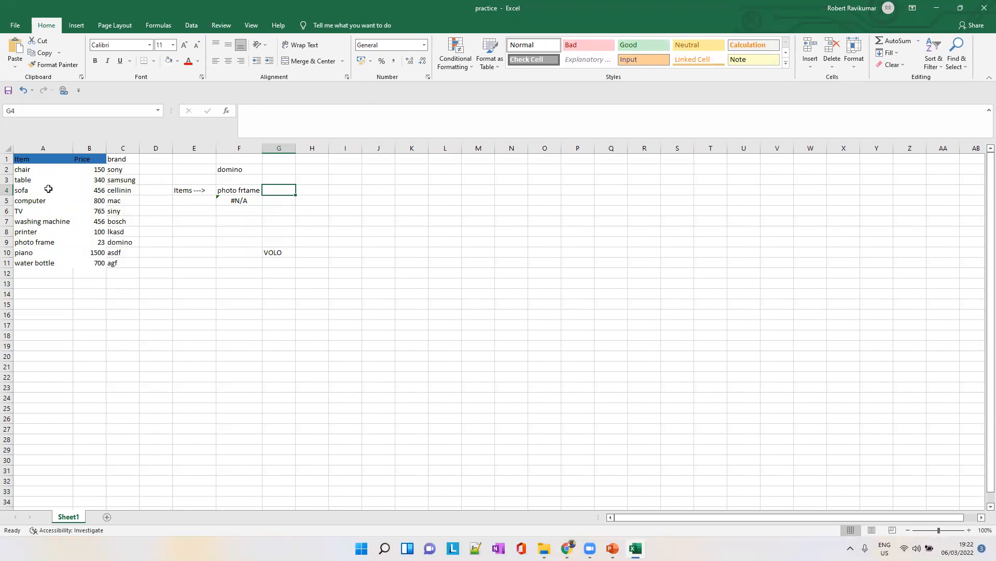
Correct the spelling of the lookup item in F4 to "photo frame"
left_click(234, 192)
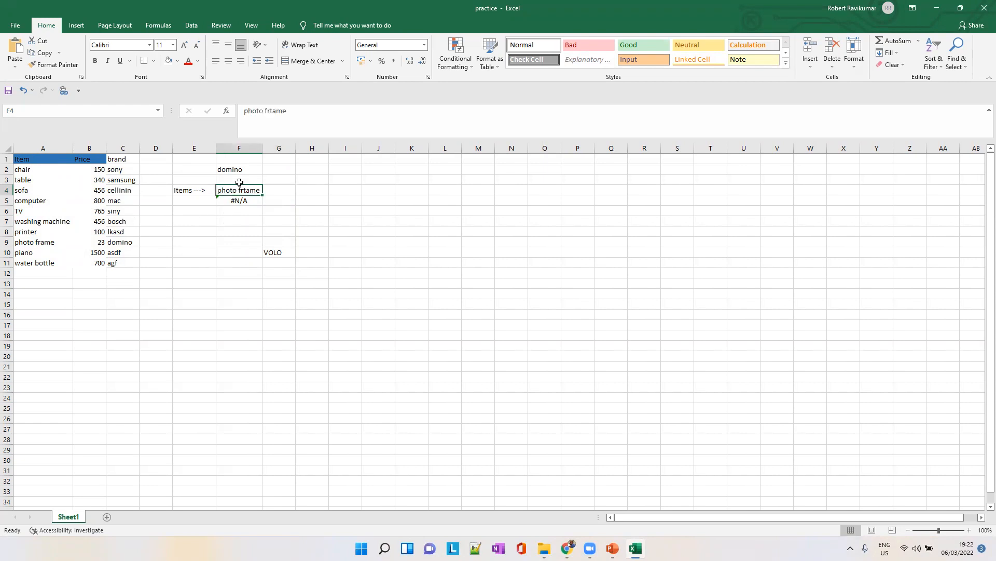
left_click(273, 112)
key("BackSpace")
key("BackSpace")
type("r")
key("Tab")
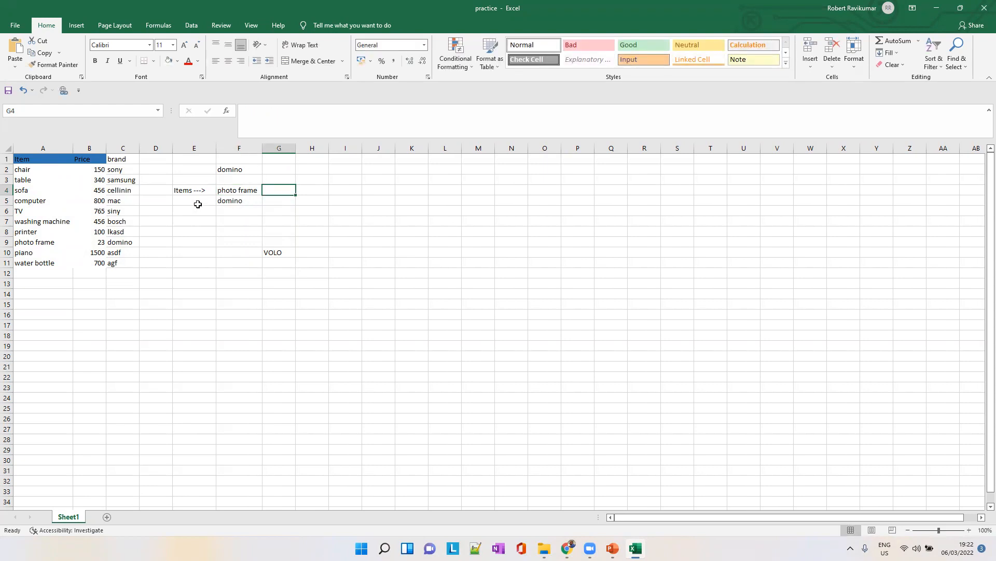
Label cell E5 "brand" and cell E6 "price--" beneath the Items label
left_click(195, 204)
type("branfd")
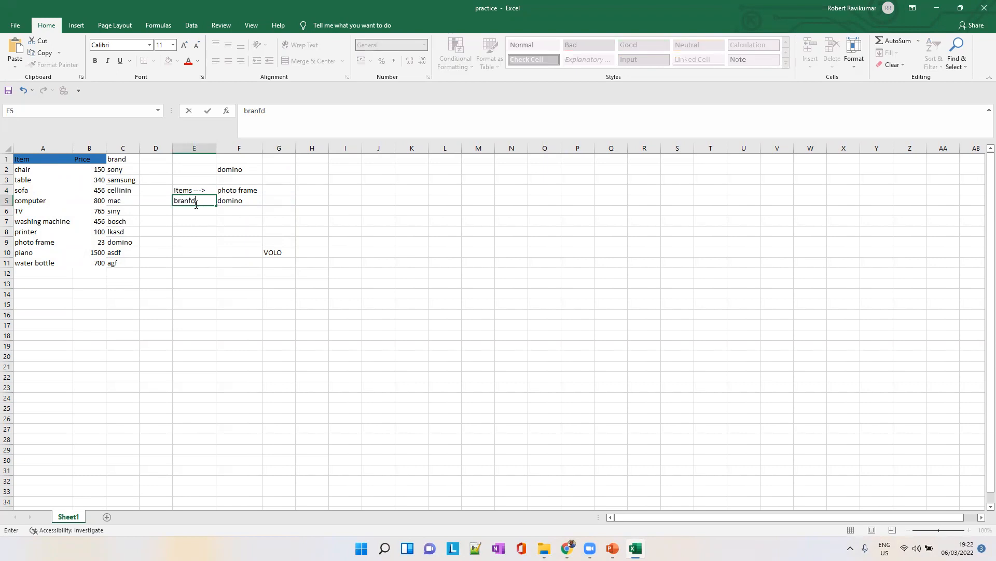
key("BackSpace")
key("BackSpace")
type("d")
key("Return")
type("price--")
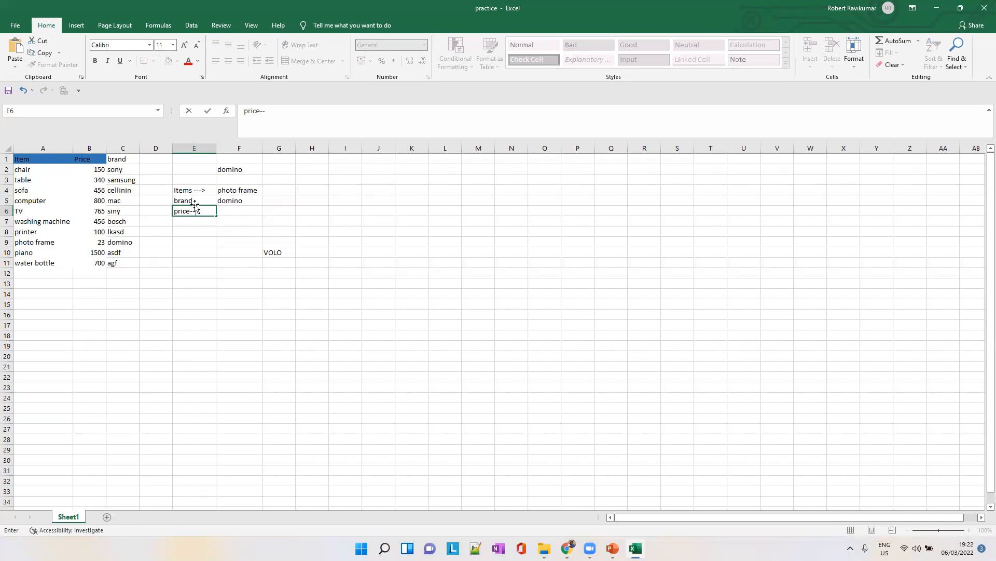
left_click(230, 211)
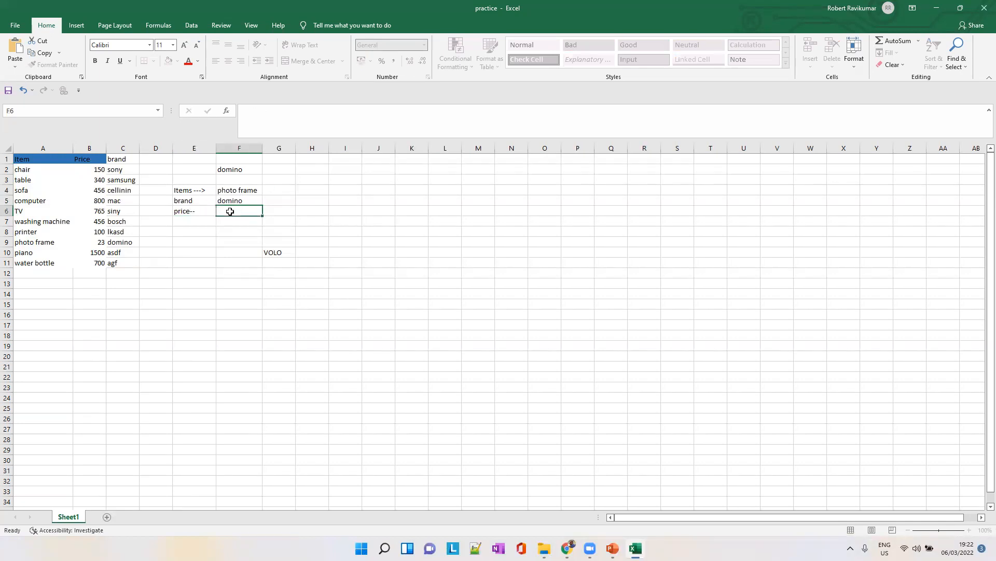
left_click(289, 115)
type("=")
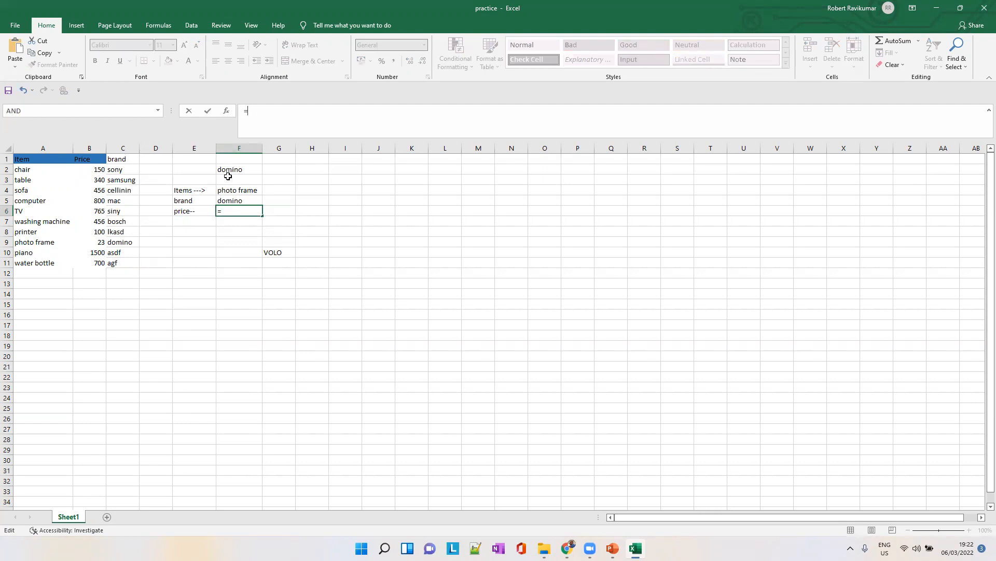
left_click(241, 191)
key("Escape")
Give the lookup item cell F4 a light gold font colour and a light orange fill
left_click(242, 192)
left_click(197, 62)
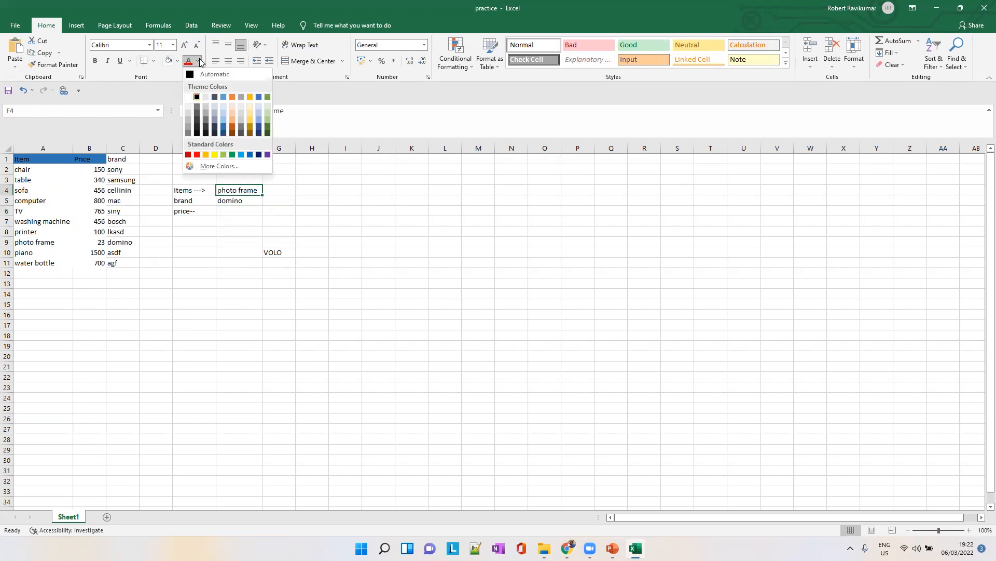
left_click(250, 113)
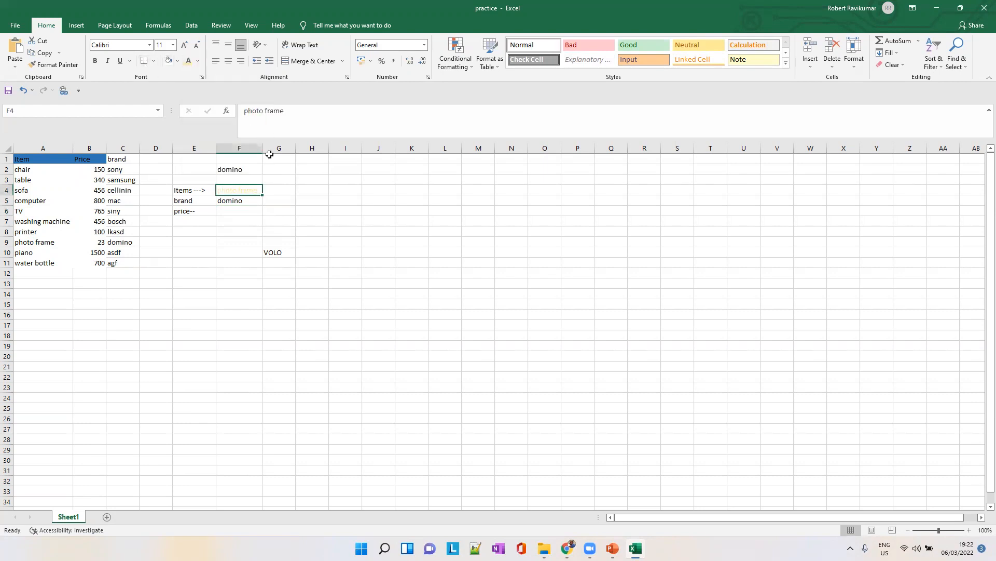
left_click(197, 62)
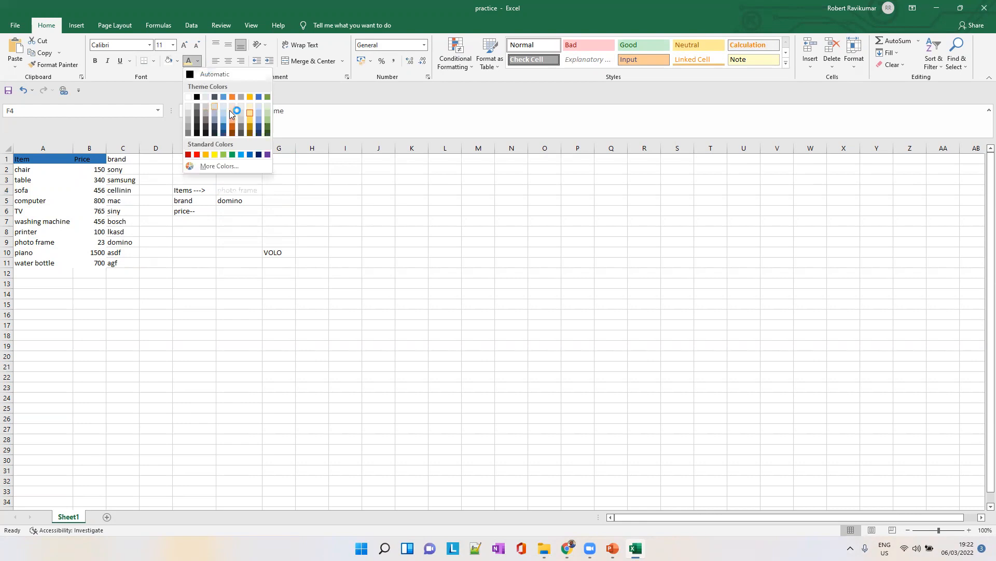
left_click(177, 61)
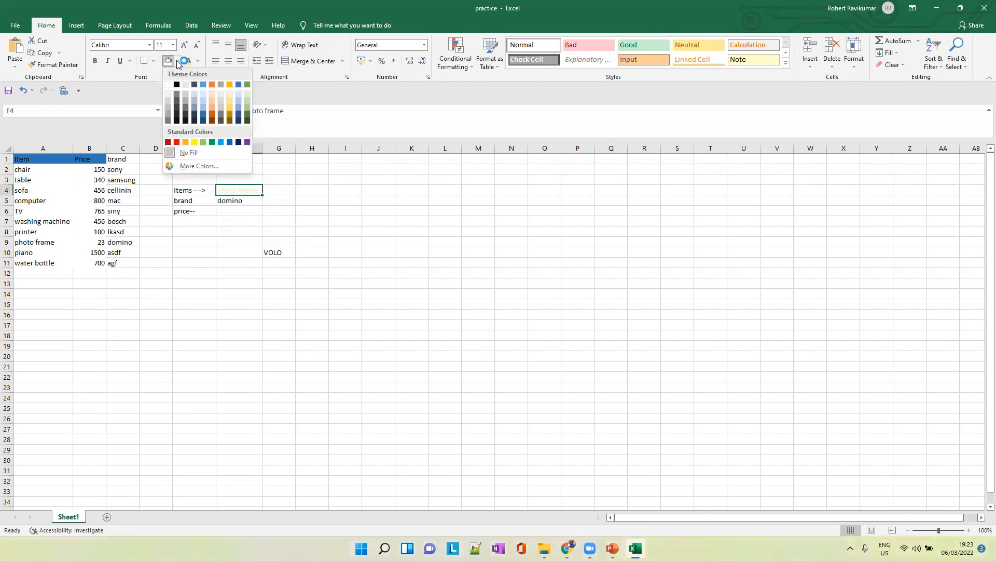
left_click(212, 106)
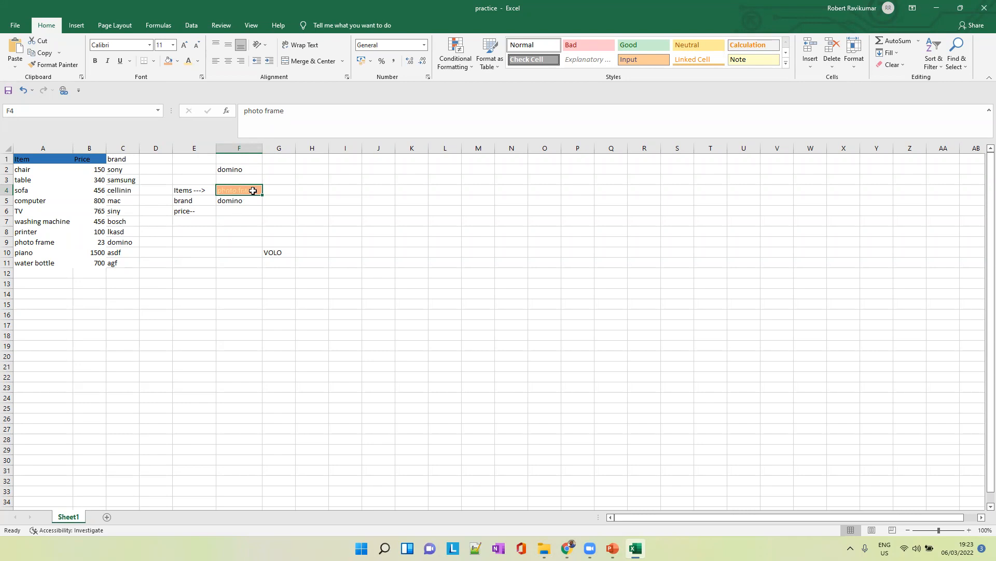
Start a VLOOKUP formula in F6 with cell reference F4, without quotation marks, as the lookup value
left_click(242, 211)
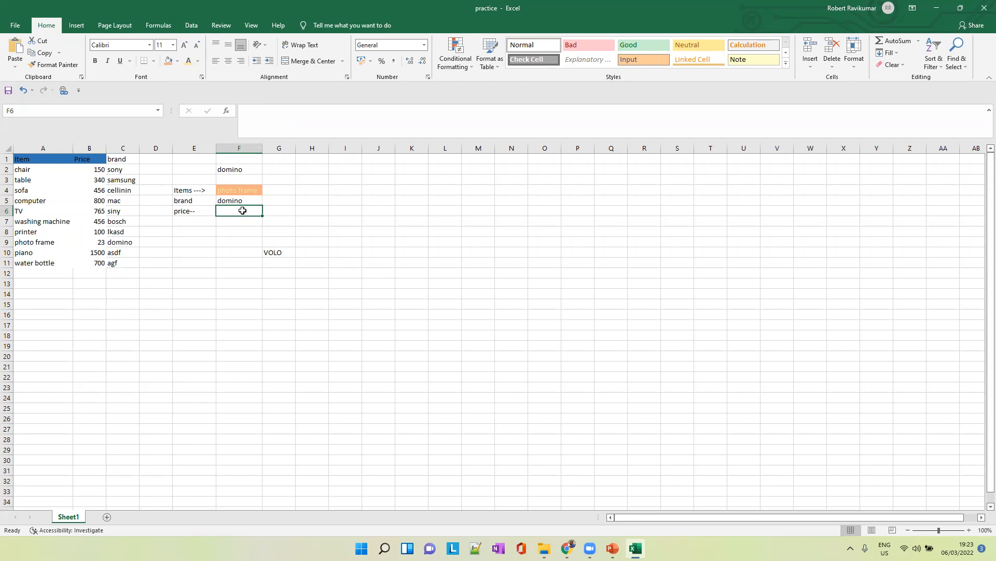
type("=")
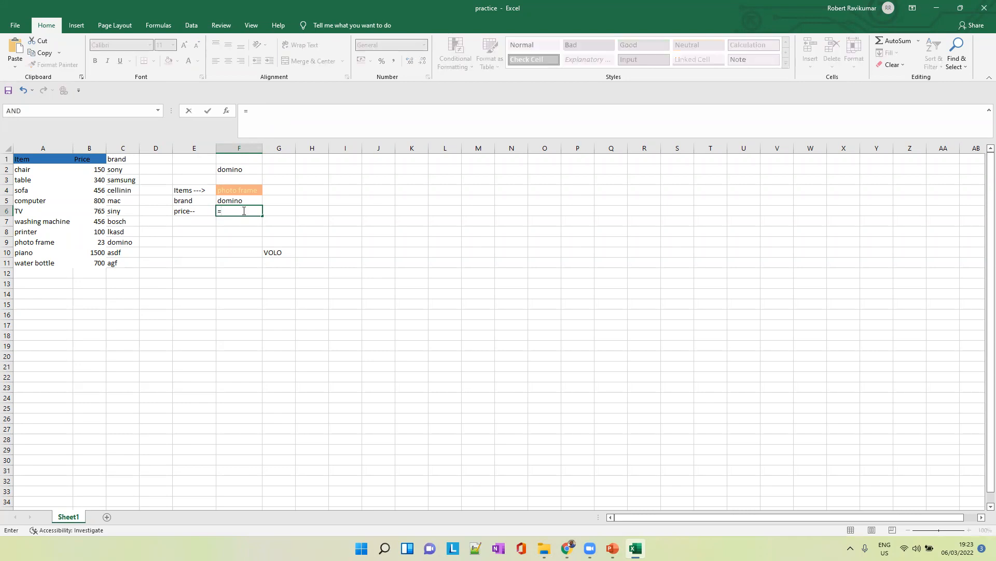
type("VLo")
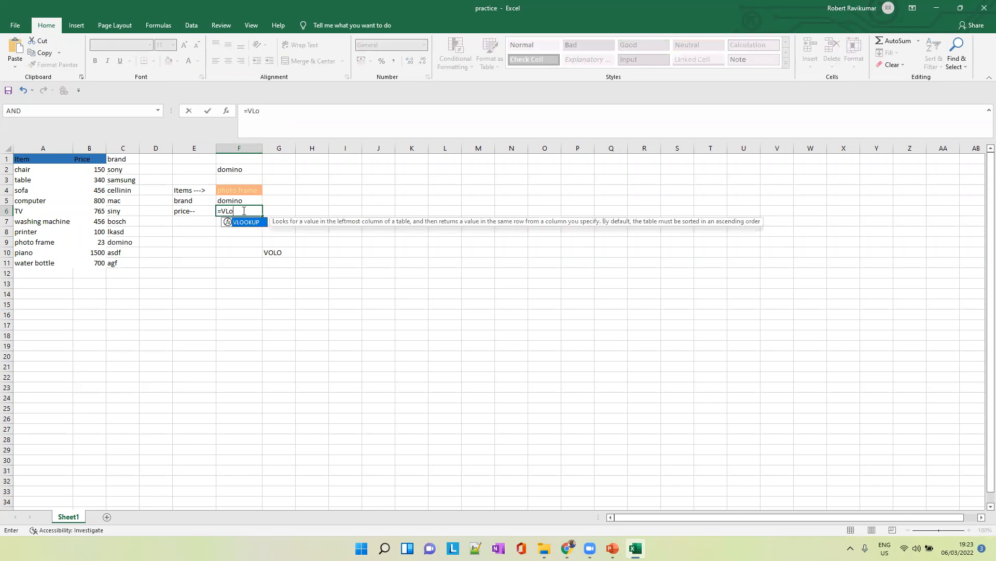
double_click(250, 221)
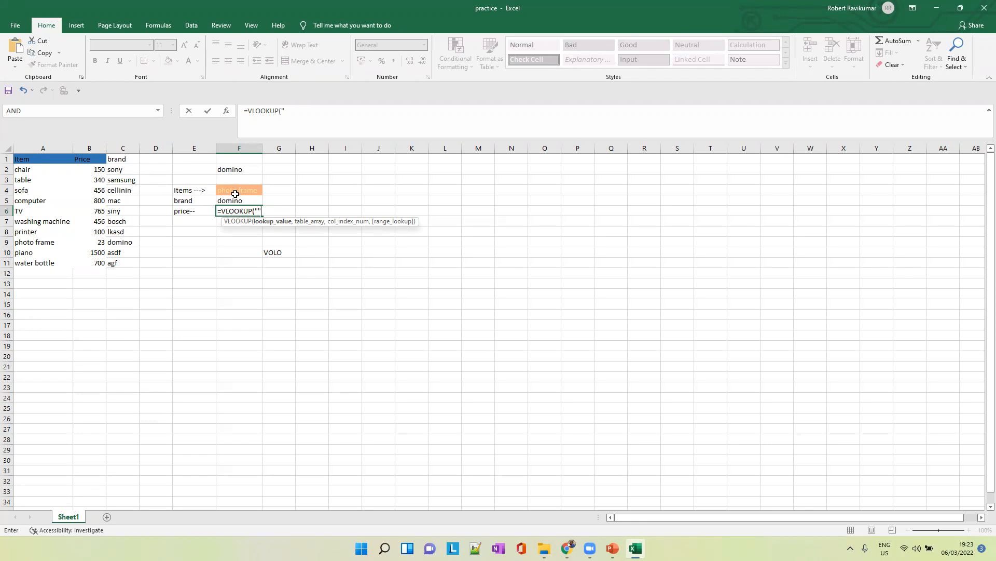
left_click(235, 193)
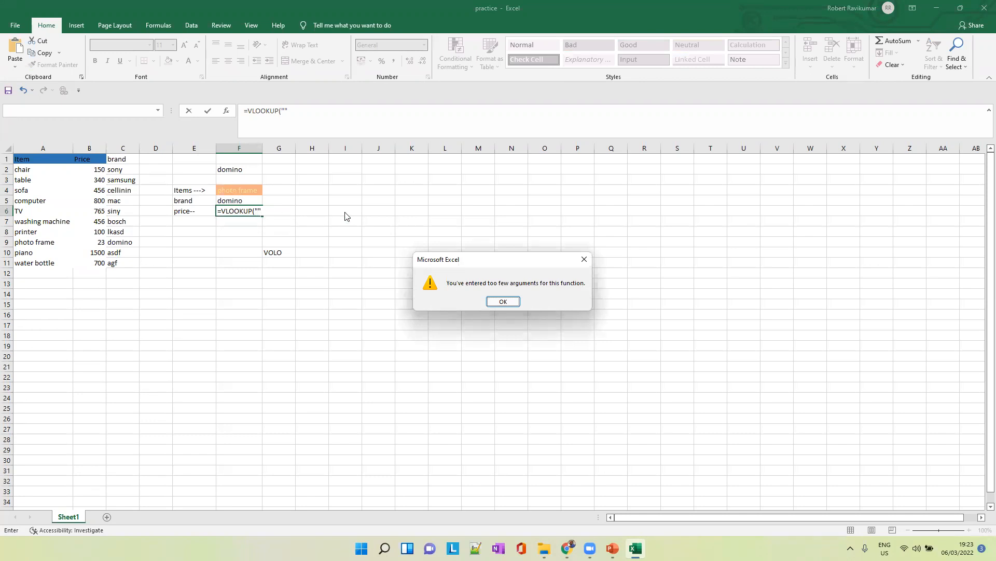
left_click(503, 301)
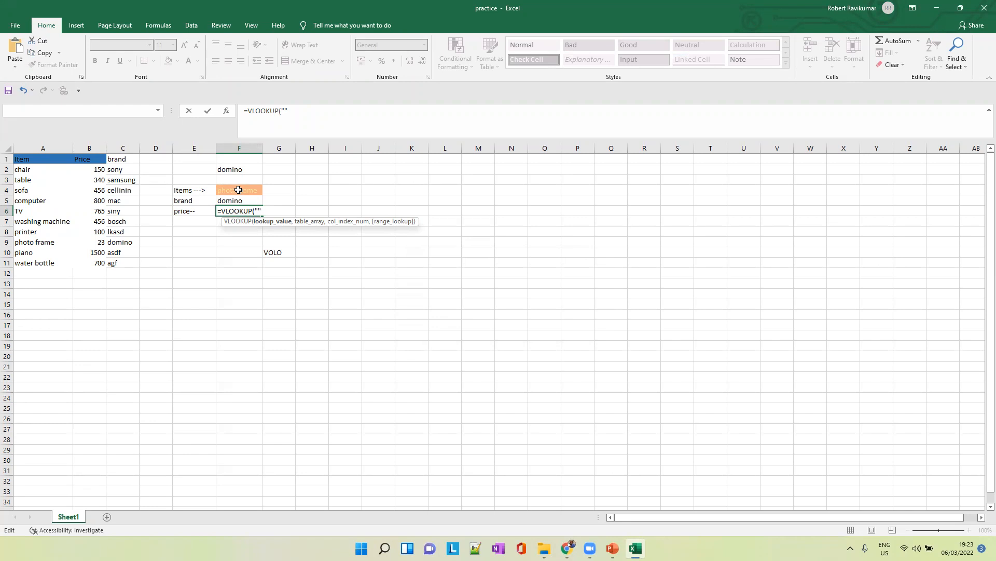
type("F4")
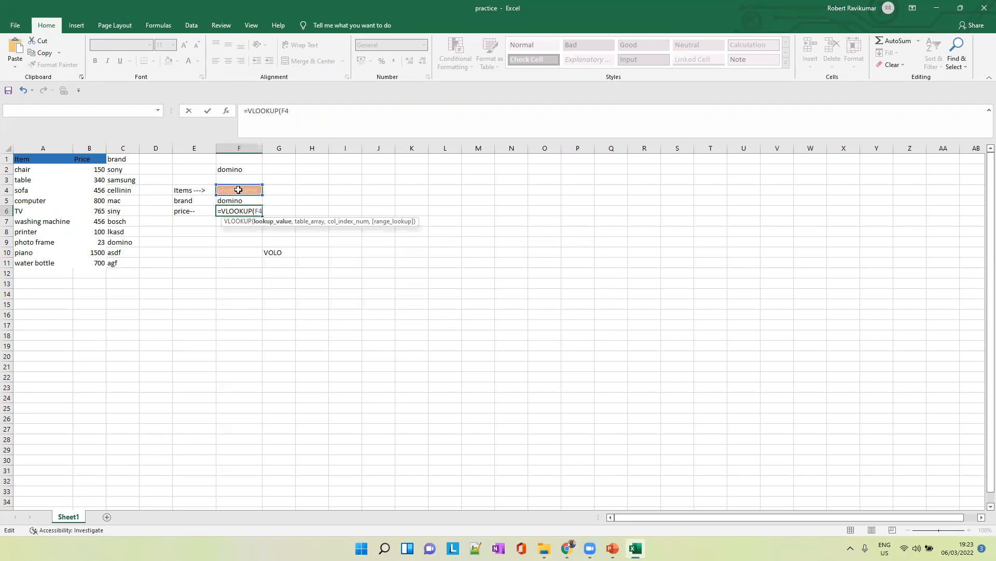
Complete the F6 VLOOKUP with table range A2:C11, column index 2 and FALSE for an exact match
type(",")
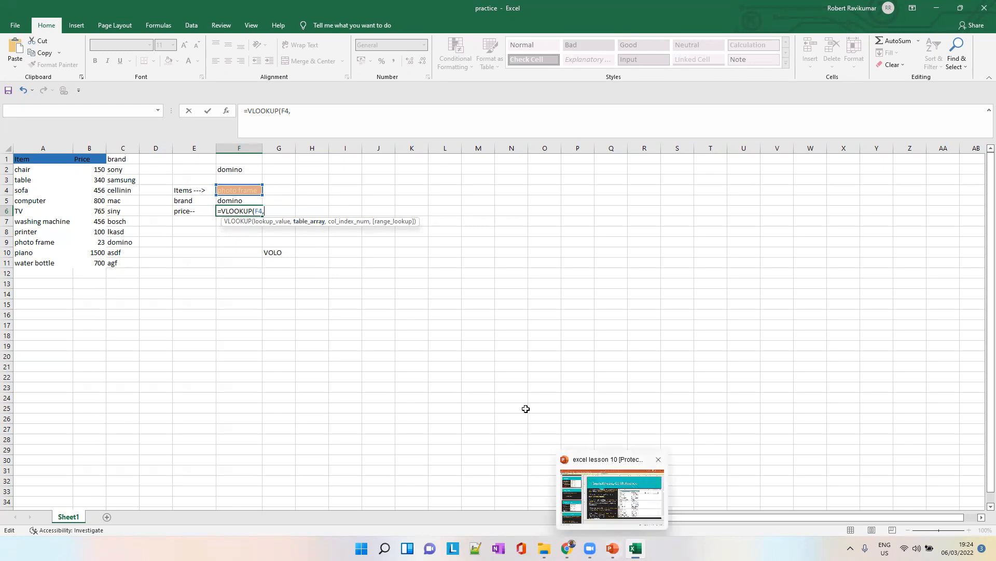
type("A")
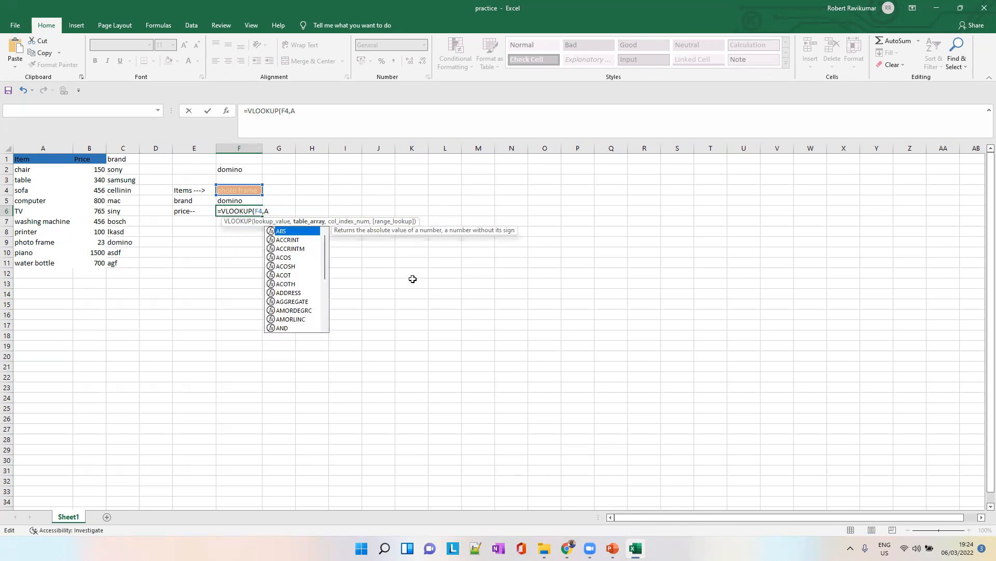
type("2:C1")
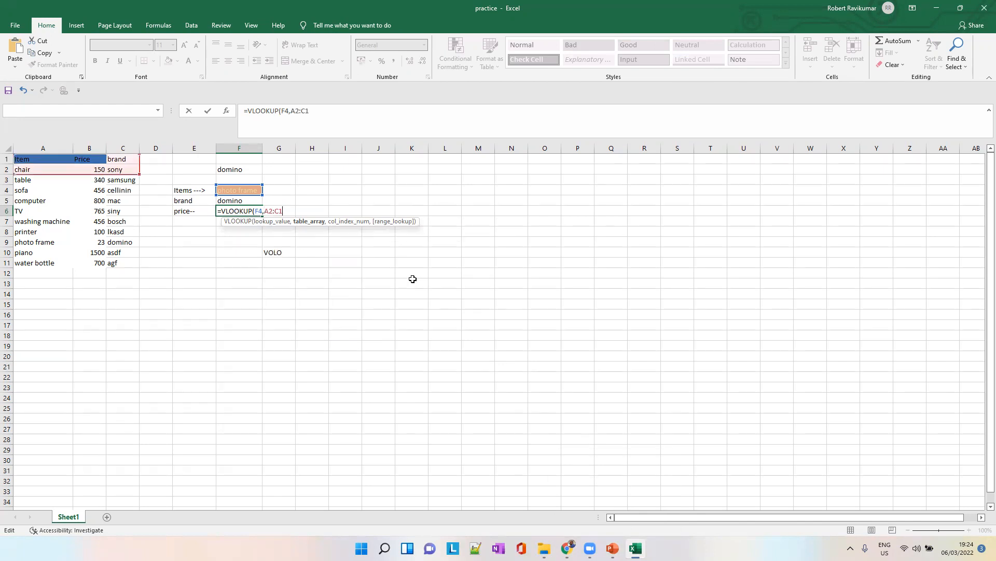
type("1,")
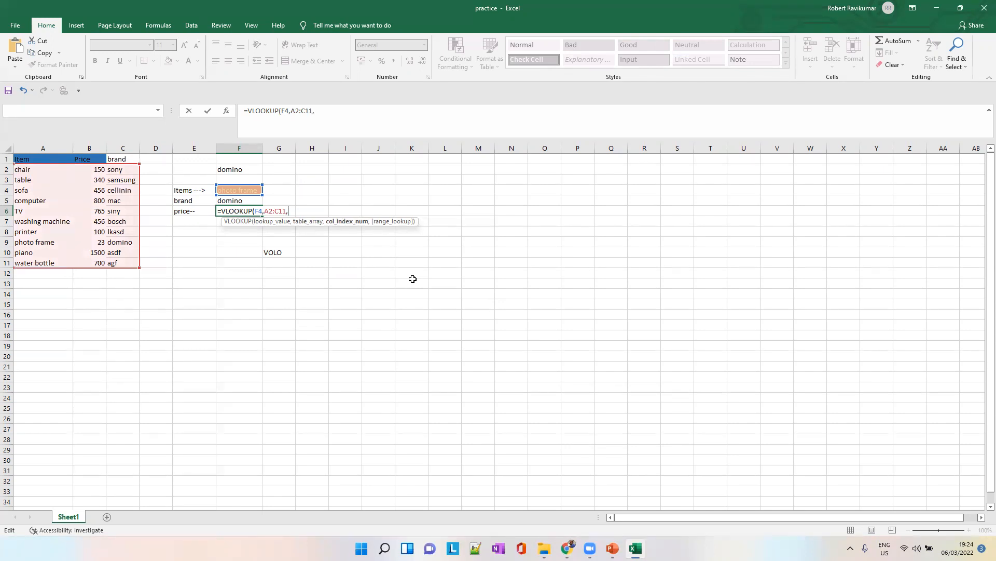
type("2,")
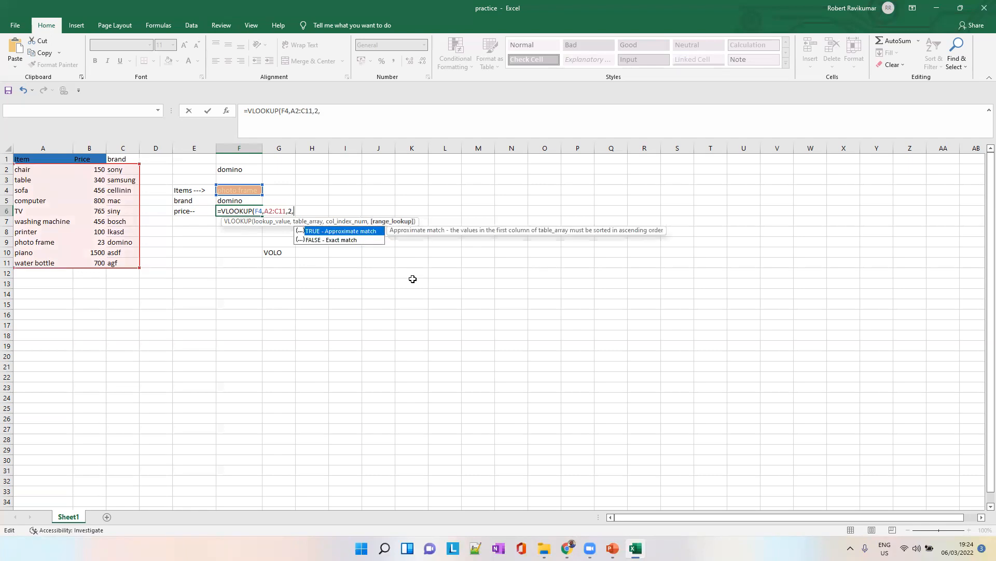
type("FALSE")
key("Tab")
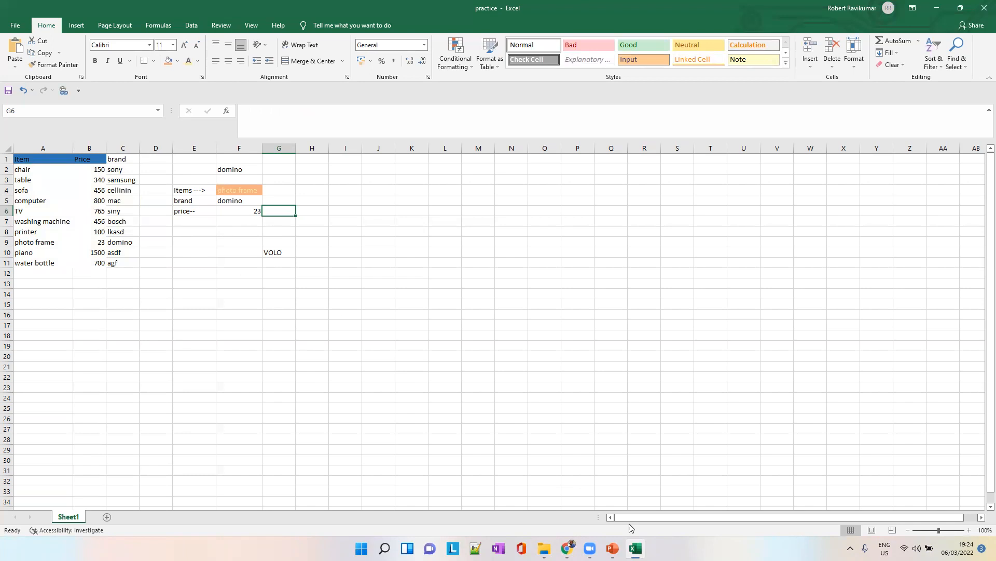
Switch to the excel lesson 10 presentation in PowerPoint and read the Formula slide about using a cell reference
mouse_move(612, 548)
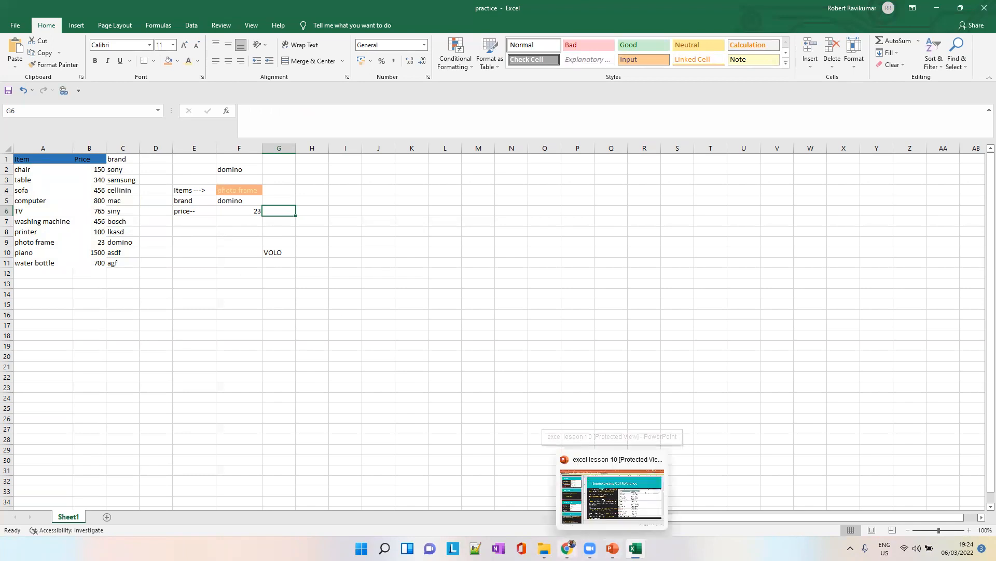
mouse_move(544, 548)
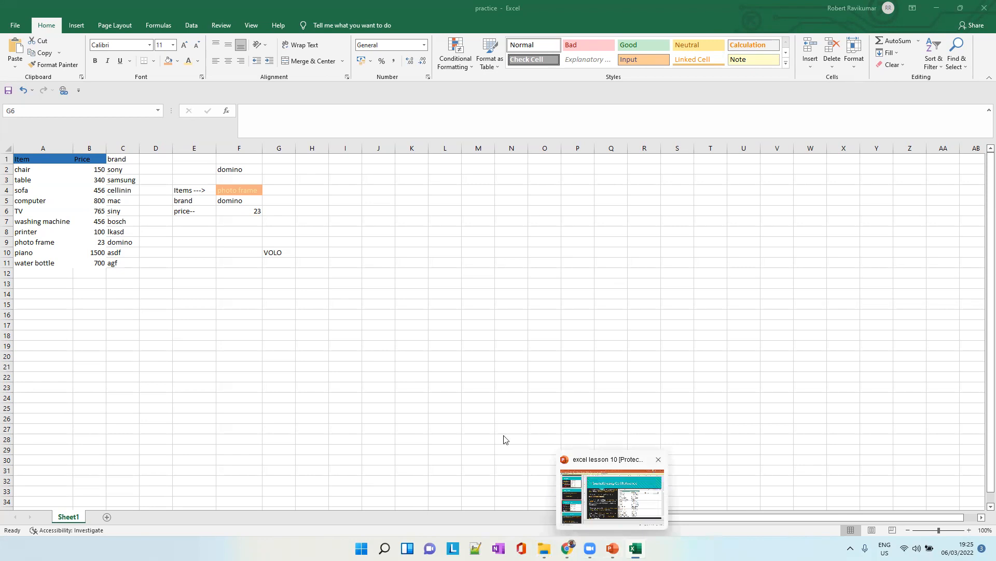
left_click(612, 548)
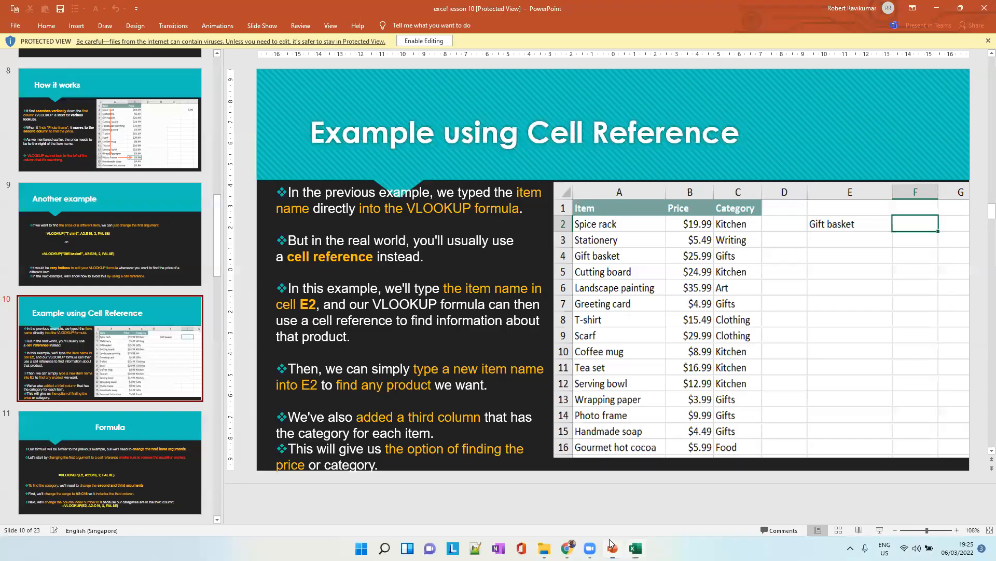
scroll(67, 357, "down", 2)
left_click(107, 339)
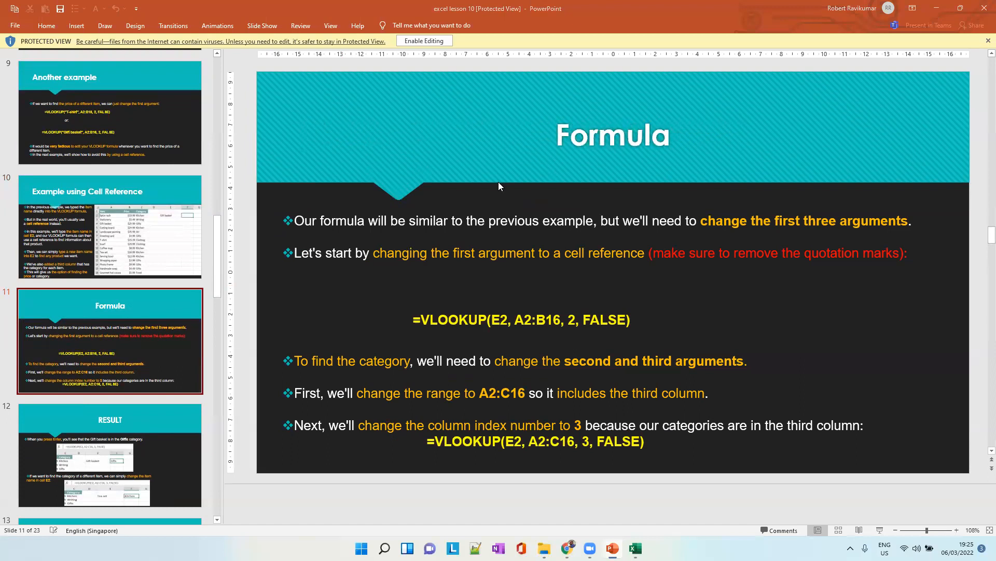
scroll(144, 422, "down", 5)
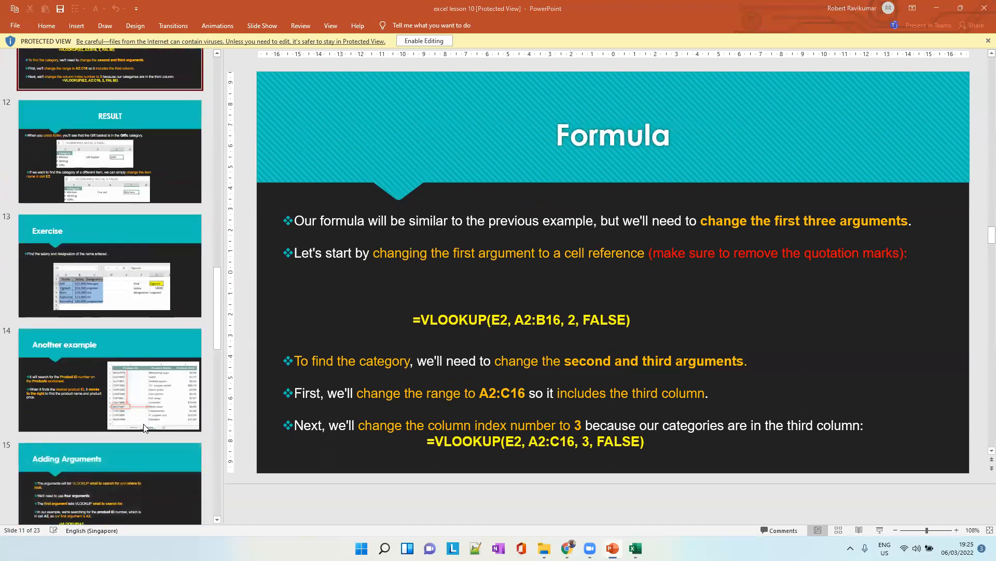
scroll(127, 259, "up", 4)
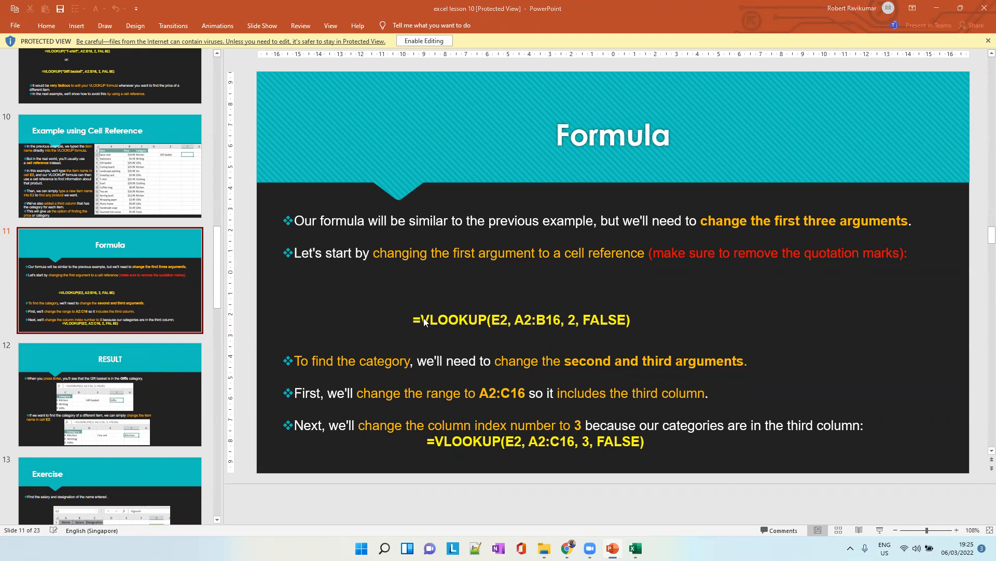
Return to the practice workbook in Excel and compare the lookup value arguments of the VLOOKUP formulas in F2 and F6
left_click(635, 548)
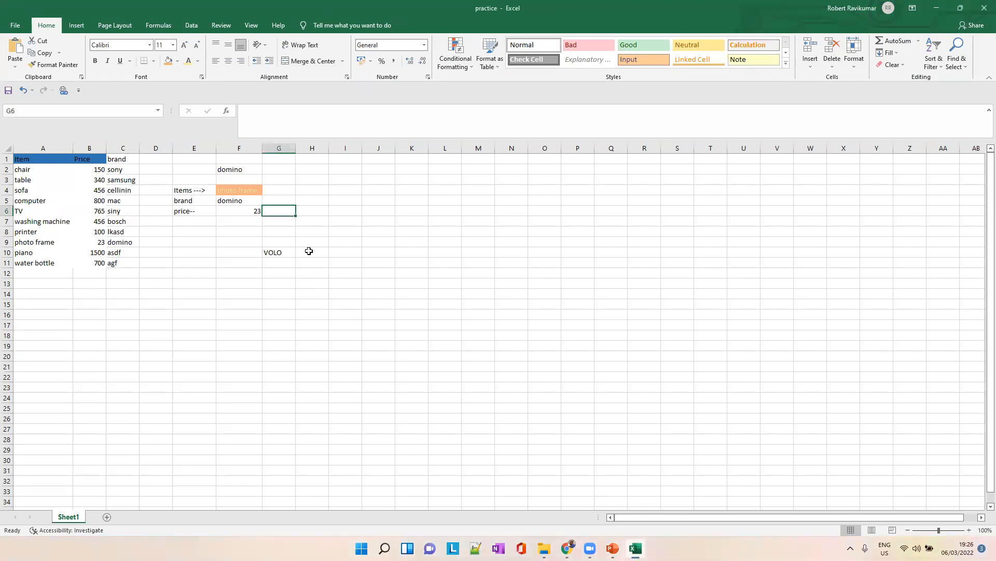
left_click(251, 168)
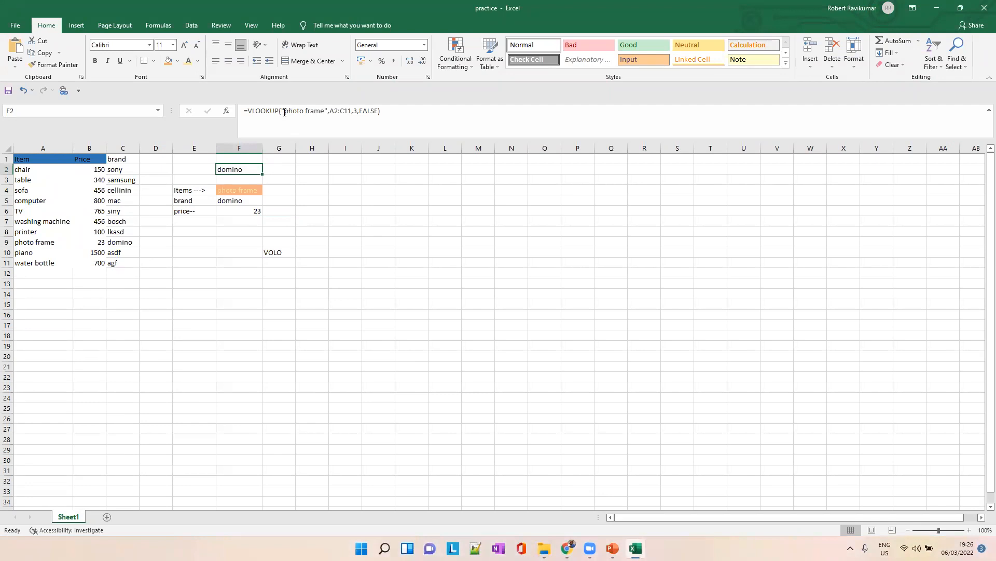
left_click_drag(284, 109, 331, 108)
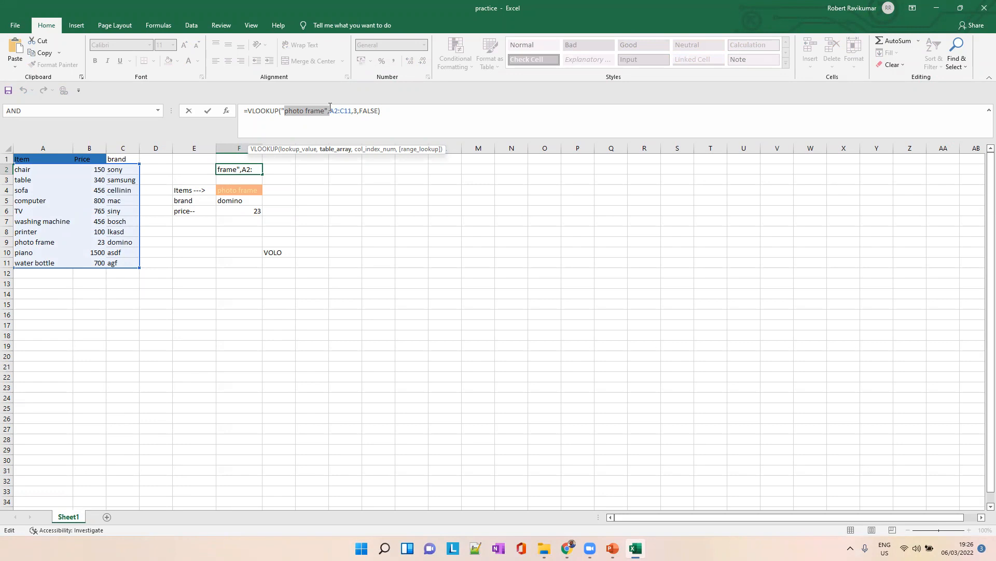
key("Escape")
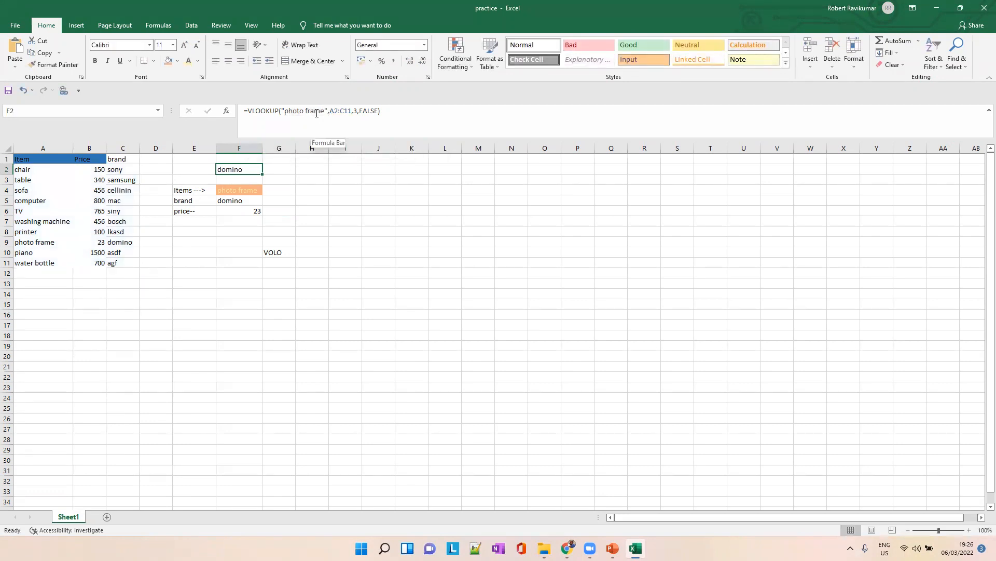
left_click(254, 210)
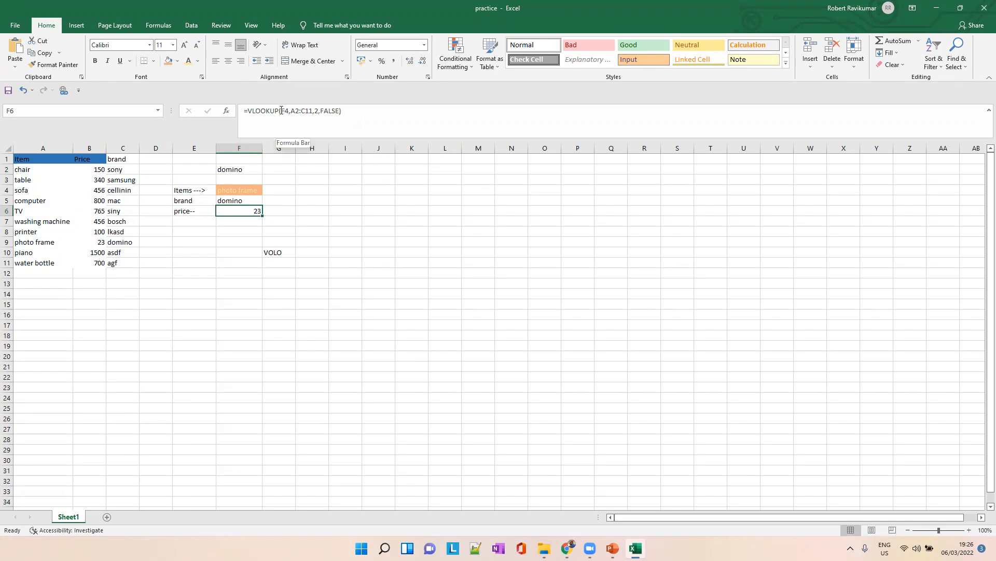
Replace the lookup item in F4 with "piano"
left_click(237, 193)
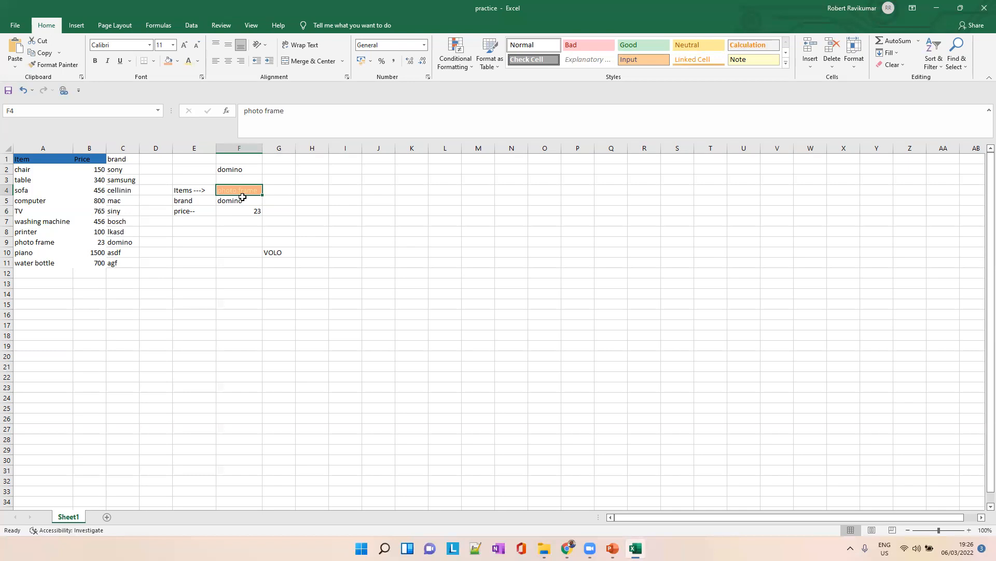
type("pian")
key("Tab")
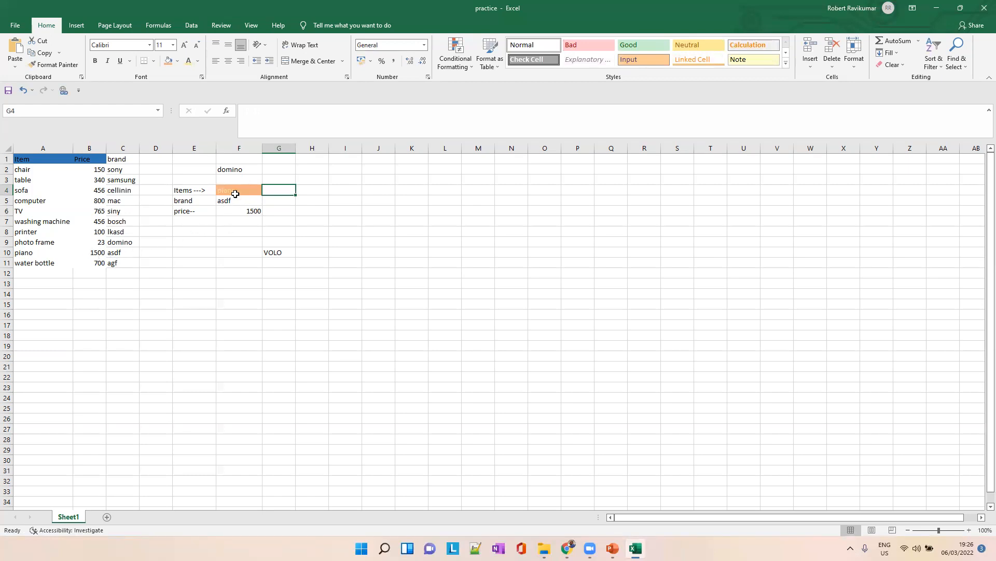
Replace the lookup item in F4 with "water bottle"
left_click(230, 191)
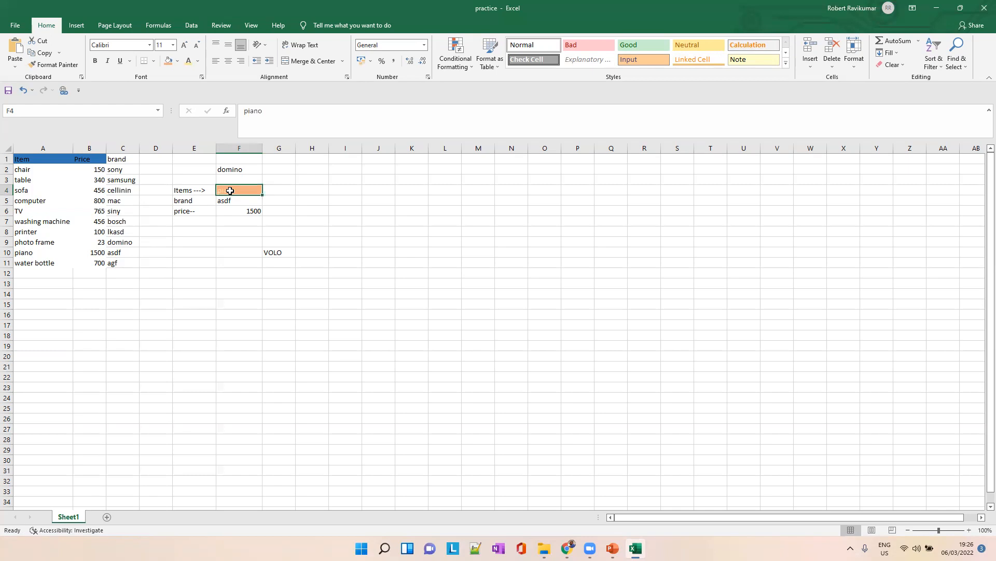
type("water bottle")
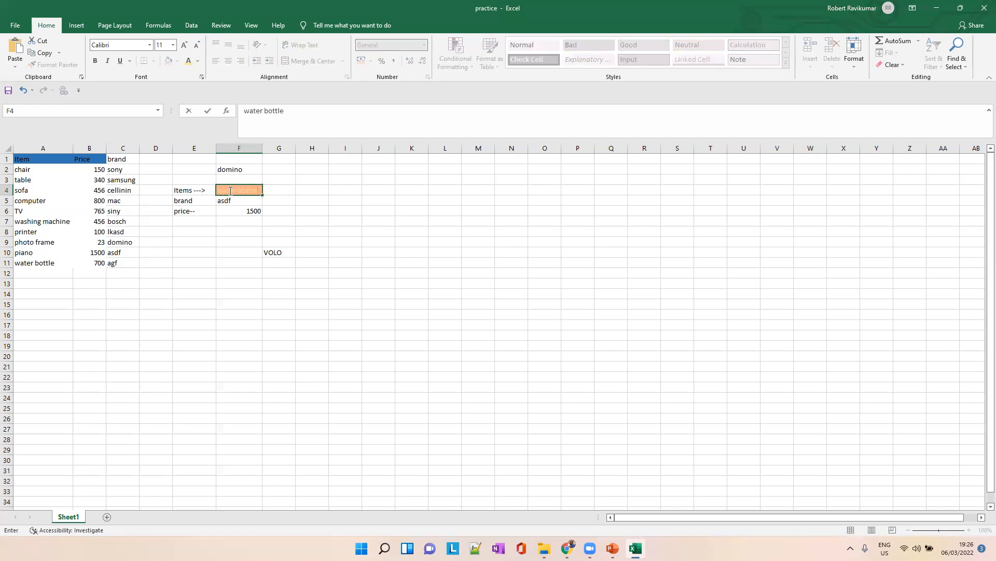
key("Tab")
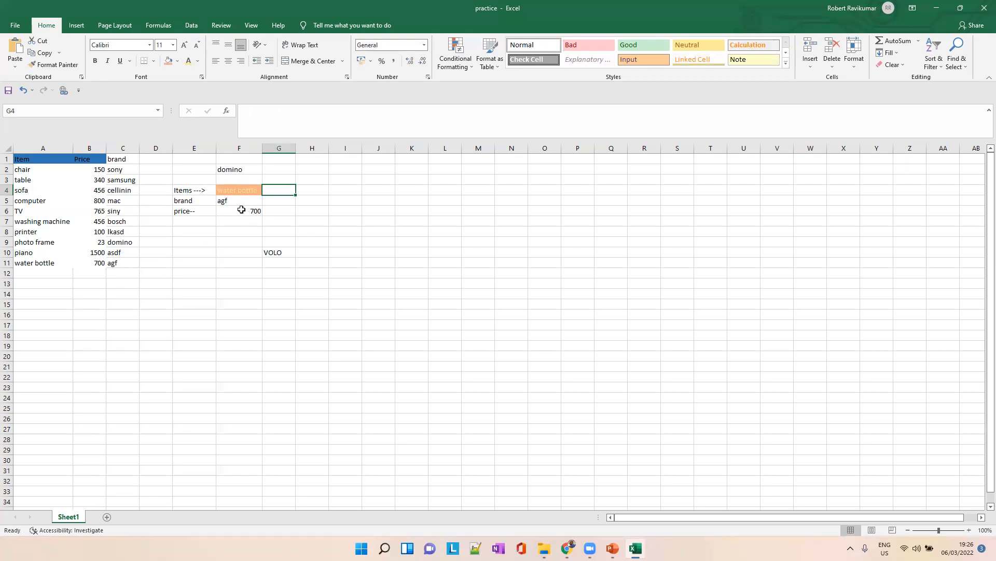
Set the lookup item in F4 to "computer", correcting the missing letter in the entry
left_click(236, 188)
type("coputer")
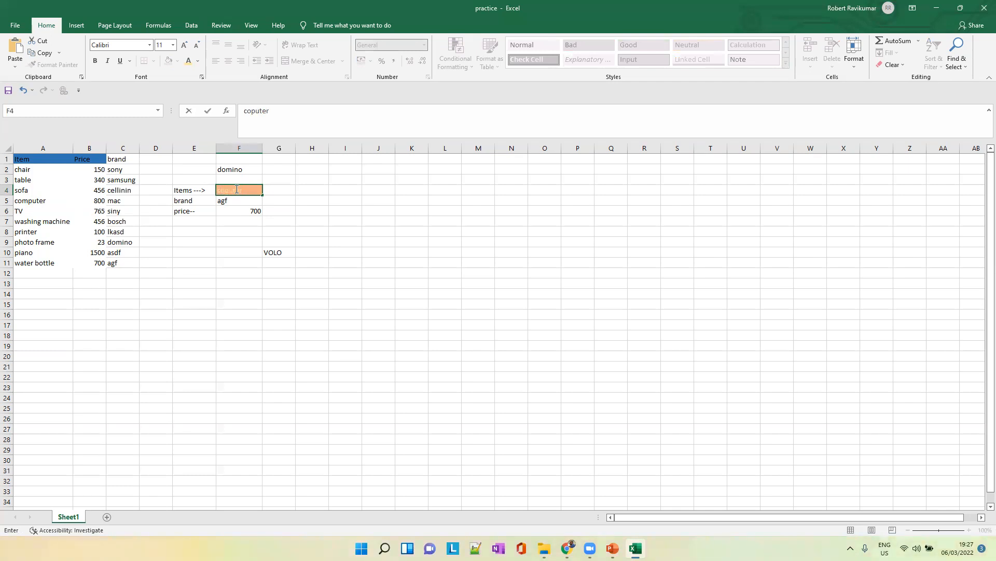
key("Left")
key("Left")
key("Left")
key("Right")
key("Right")
key("Right")
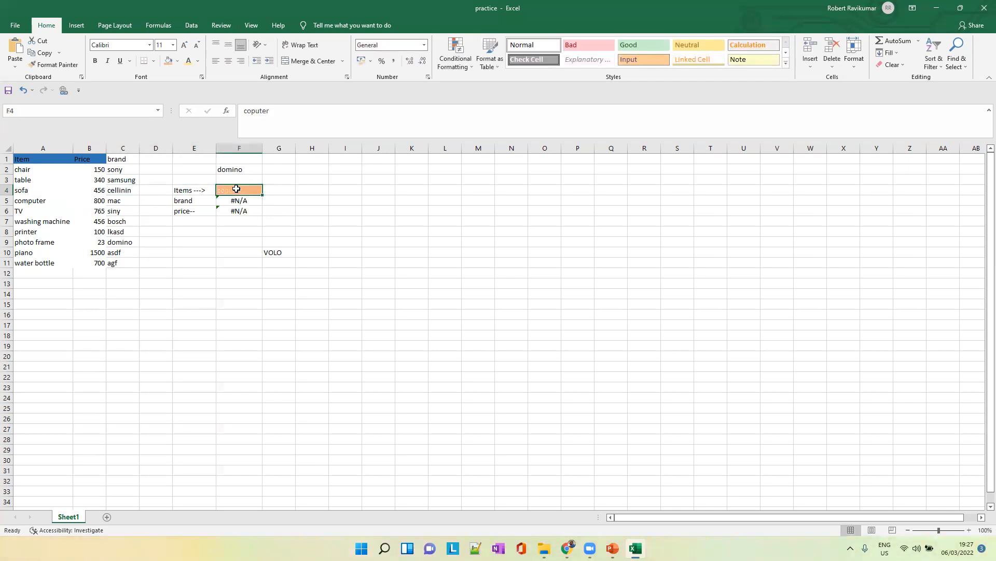
left_click(251, 111)
type("m")
key("Tab")
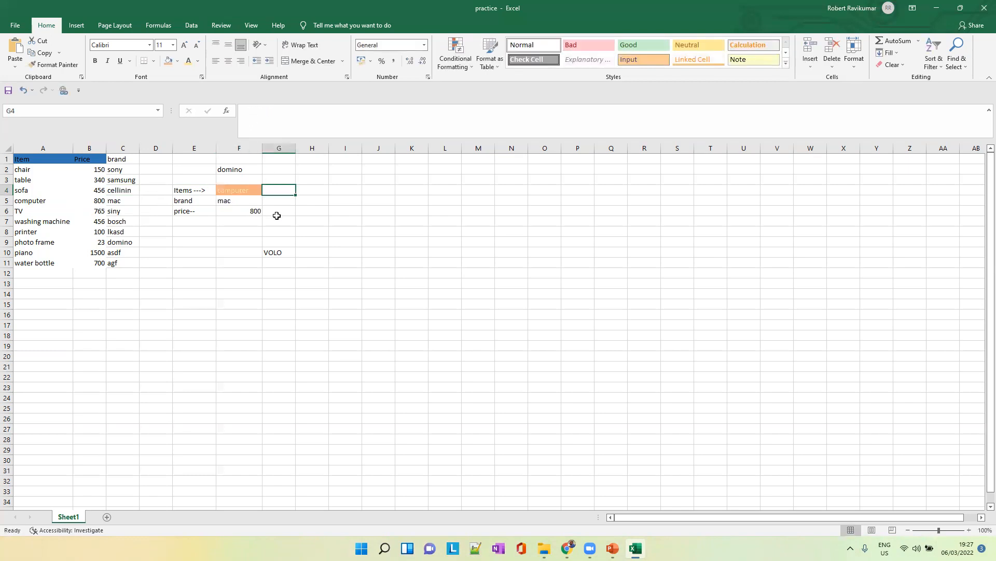
Compare the cell reference in the F6 VLOOKUP with the quoted item text in the F2 VLOOKUP
left_click(248, 214)
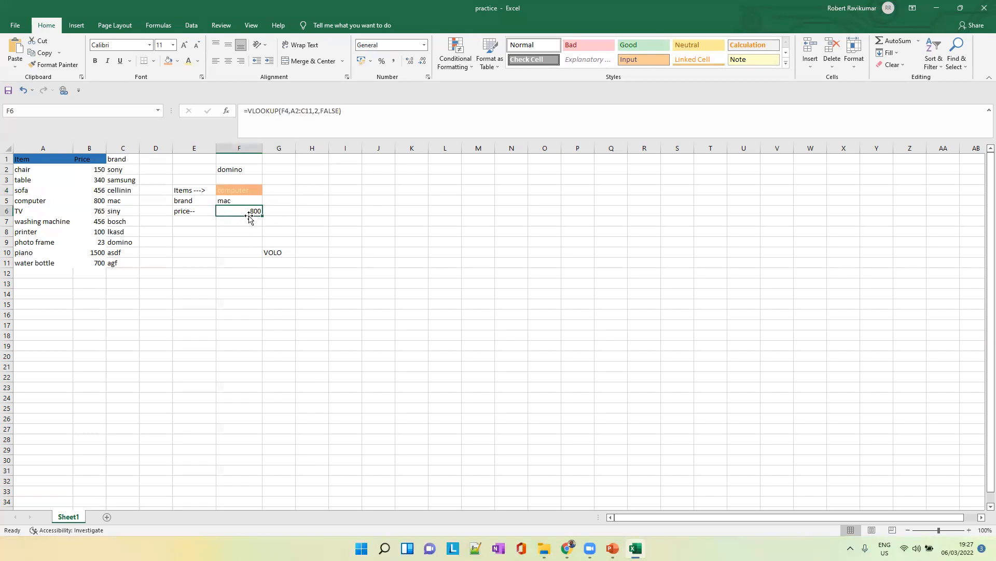
left_click(283, 111)
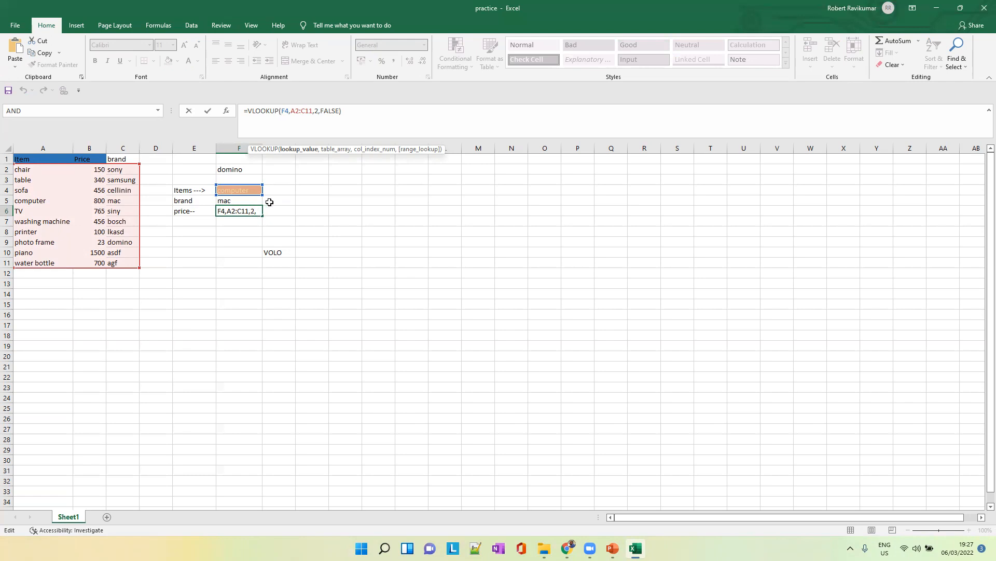
key("Return")
left_click(237, 171)
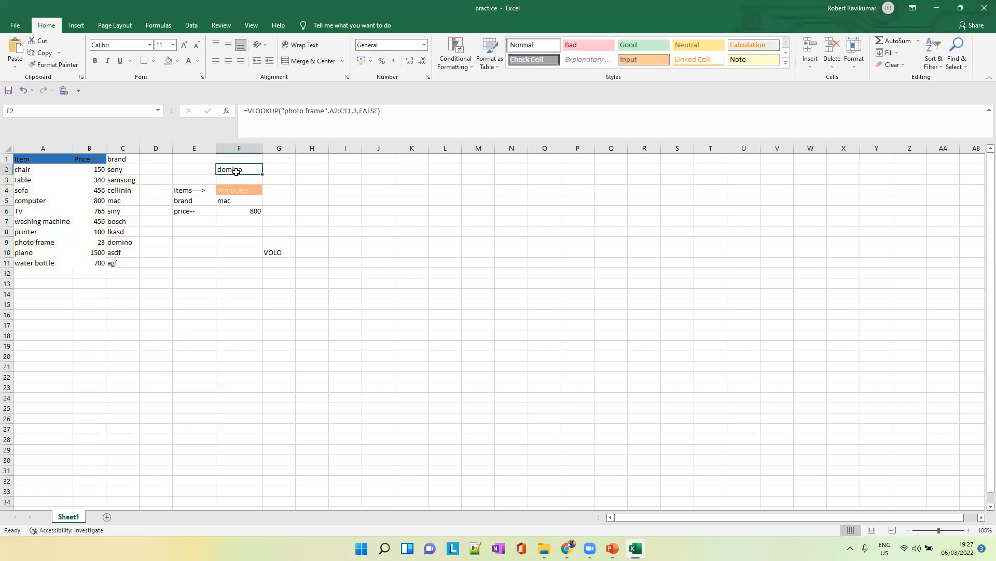
left_click(281, 111)
left_click_drag(282, 111, 326, 111)
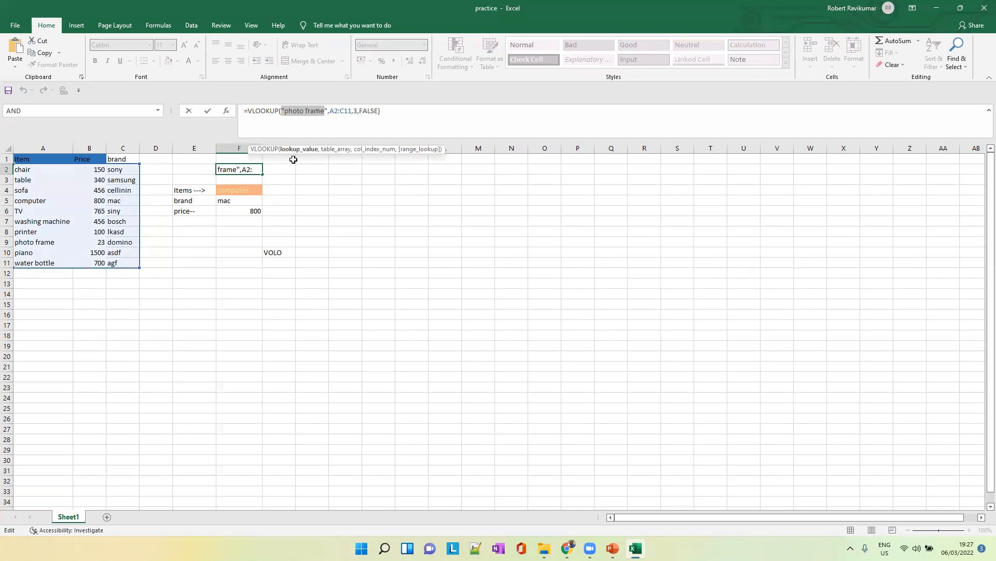
key("ctrl+Return")
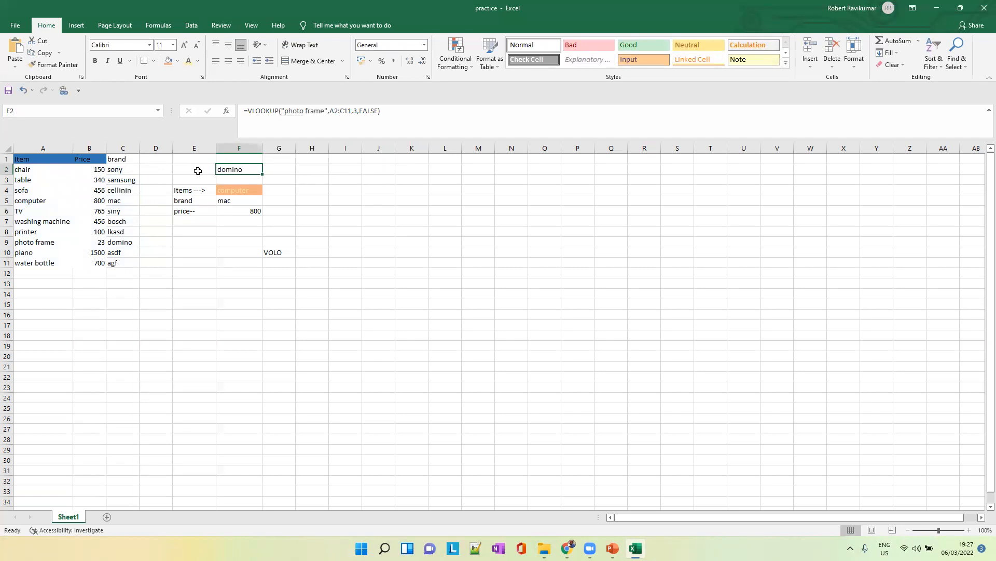
Label the F2 formula by entering "first example" in E2 and fit column E's width to its contents
left_click(181, 170)
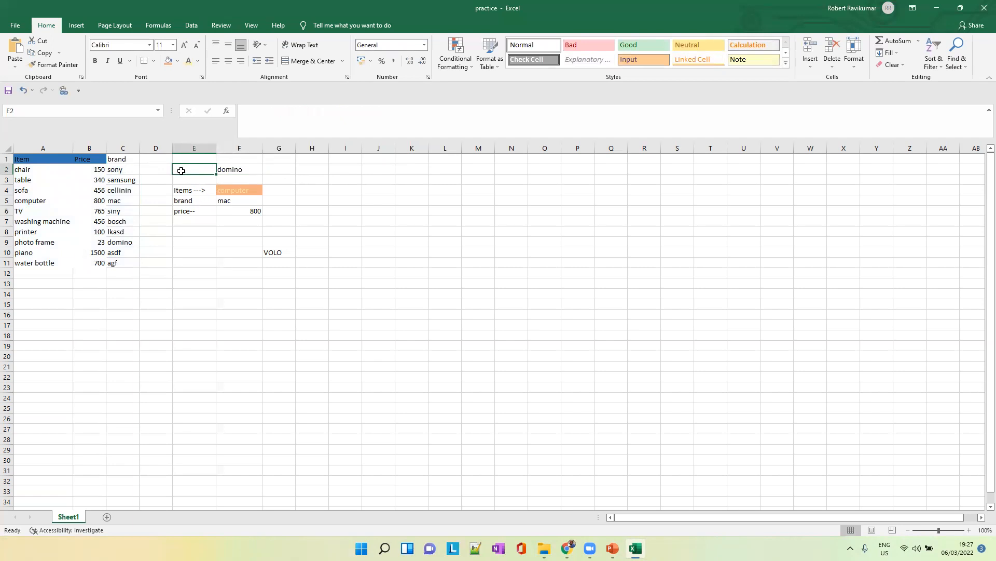
type("first example")
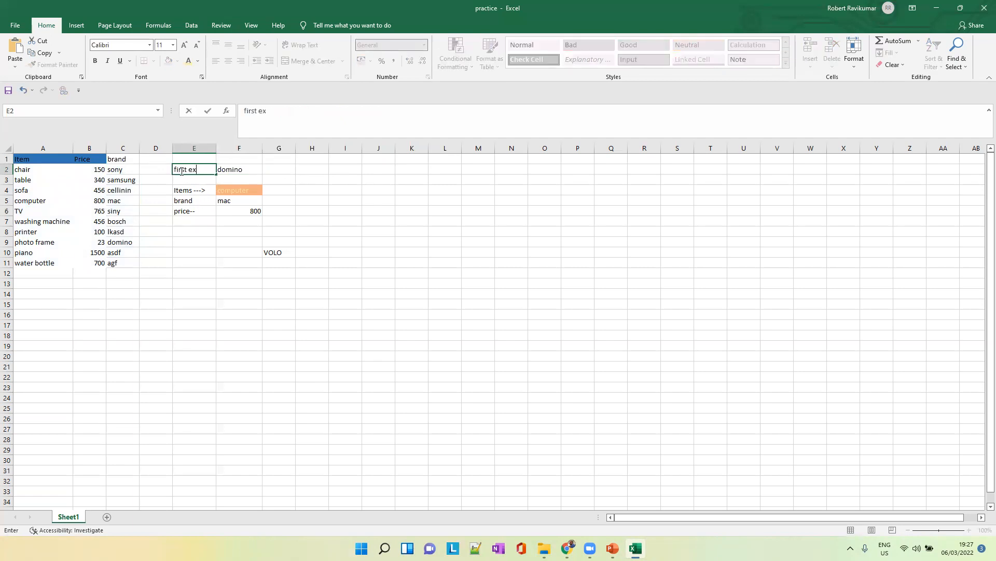
double_click(217, 147)
left_click(369, 211)
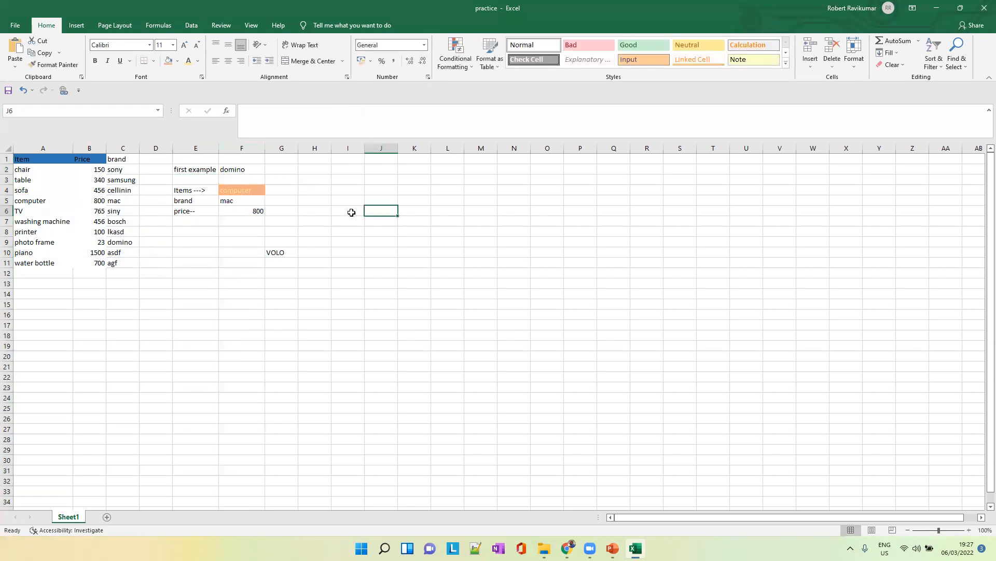
left_click(311, 191)
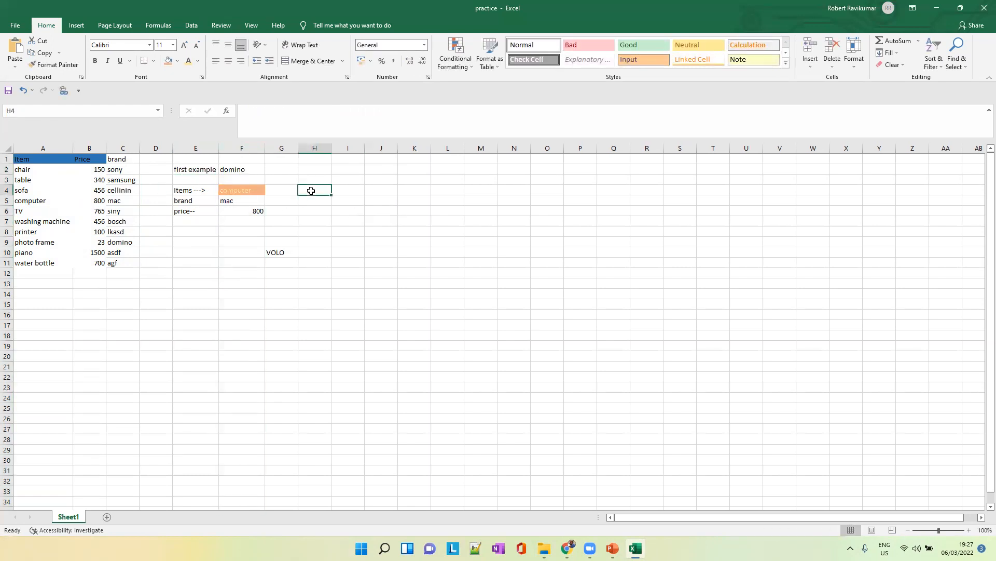
Enter the label "second Example" in D4 beside the Items row
left_click(155, 191)
type("seconmd")
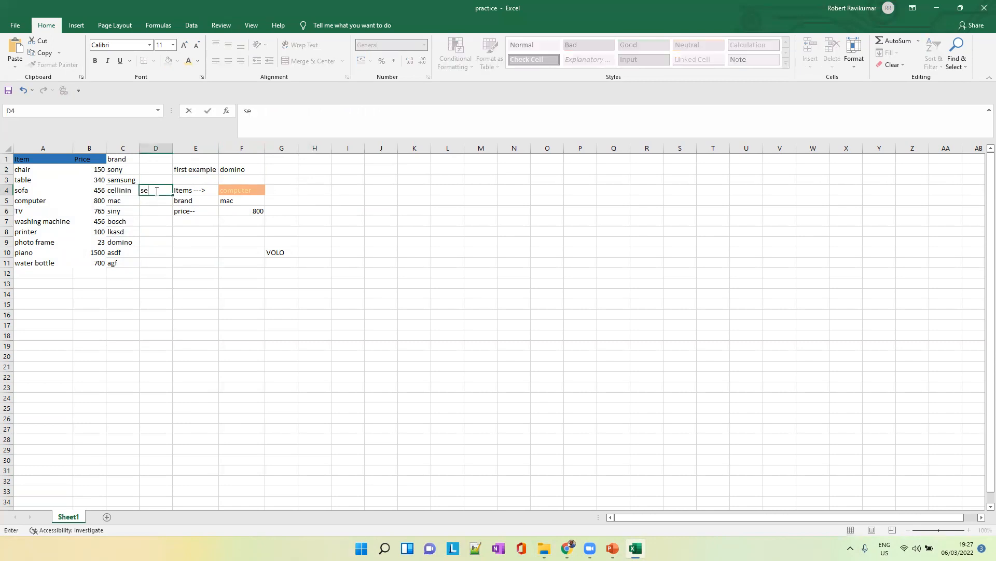
key("BackSpace")
key("BackSpace")
key("BackSpace")
type("nd Examplke")
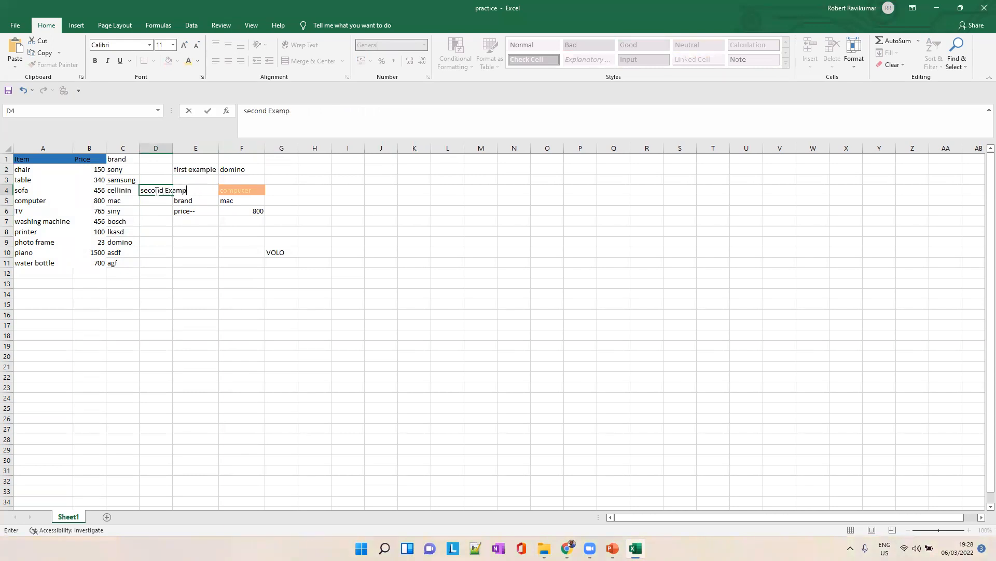
key("BackSpace")
key("BackSpace")
type("e")
Fit column D's width to its contents and move the "first example" label from E2 to D2
double_click(173, 149)
left_click(221, 170)
left_click_drag(221, 169, 171, 169)
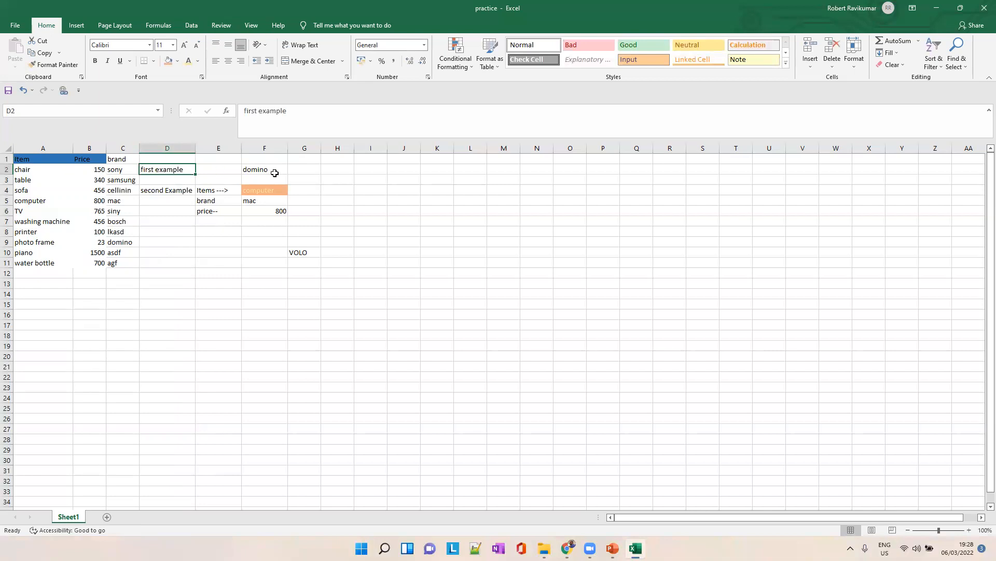
Switch to the excel lesson 10 presentation in PowerPoint and view the RESULT slide and the Exercise slide on finding salary and designation
mouse_move(612, 548)
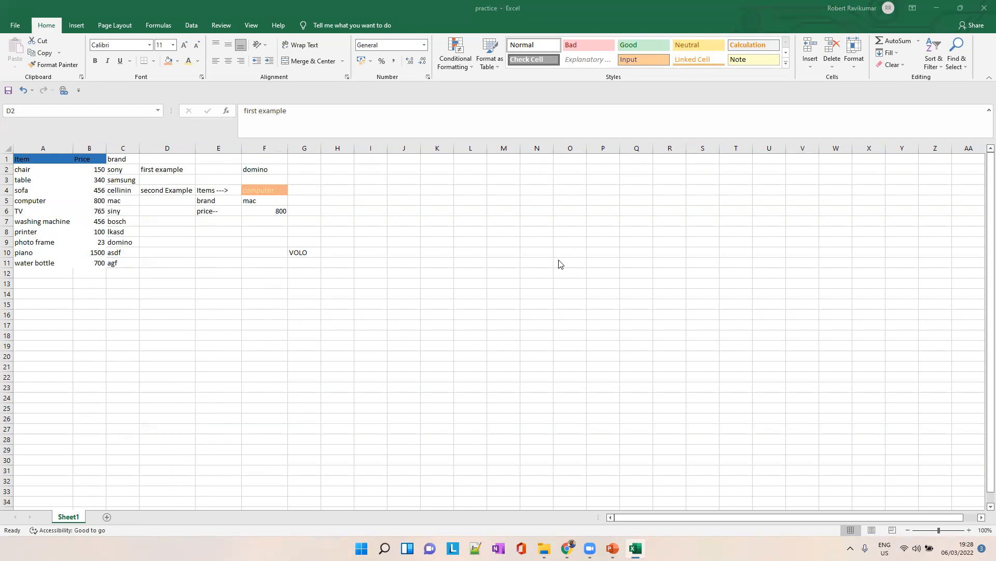
left_click(613, 549)
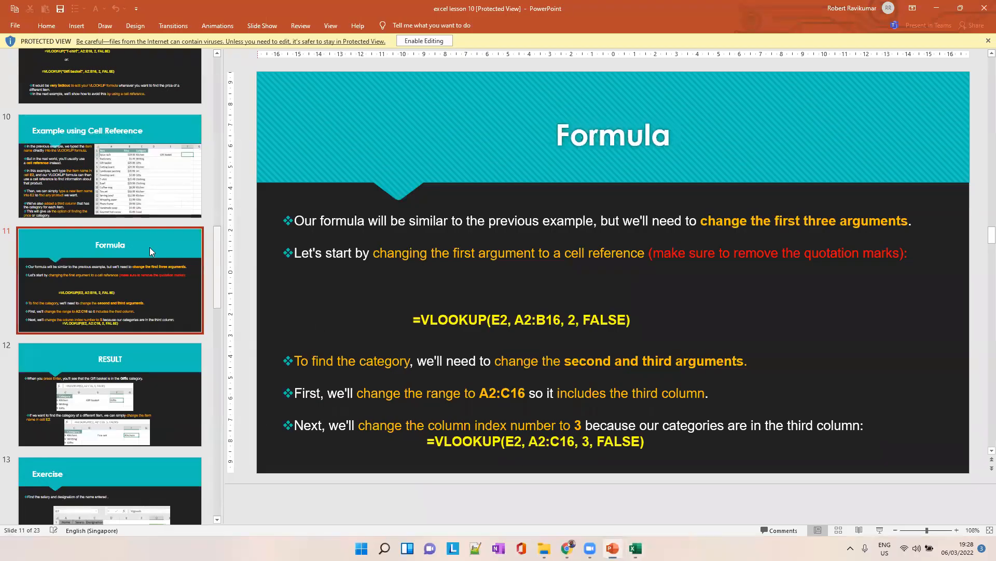
scroll(98, 301, "down", 3)
left_click(150, 233)
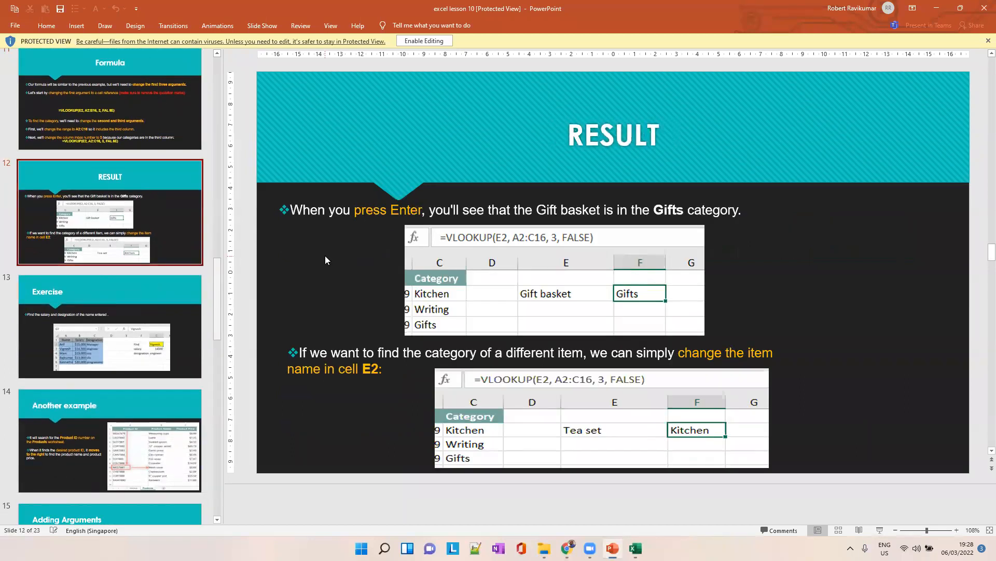
scroll(325, 255, "down", 2)
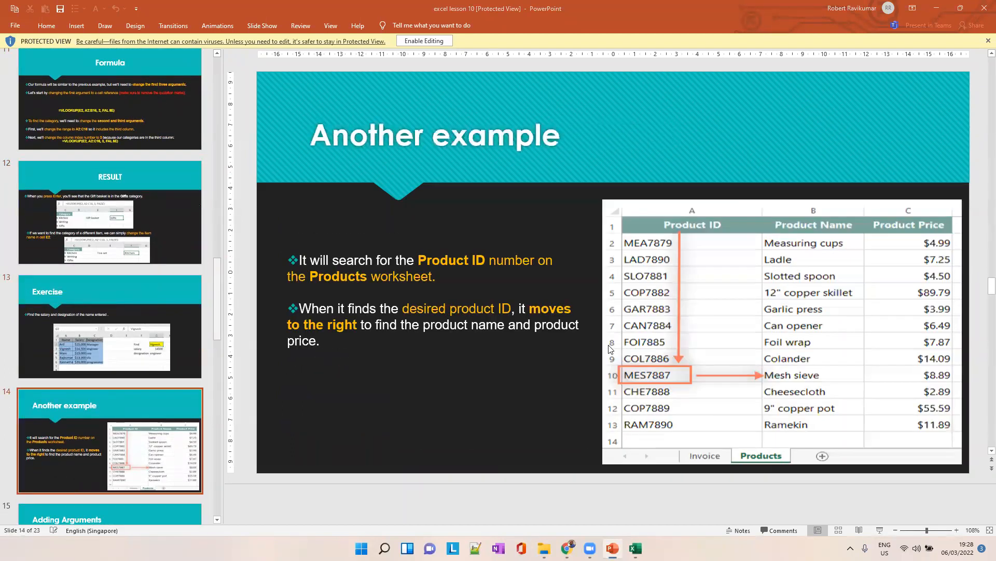
left_click(115, 340)
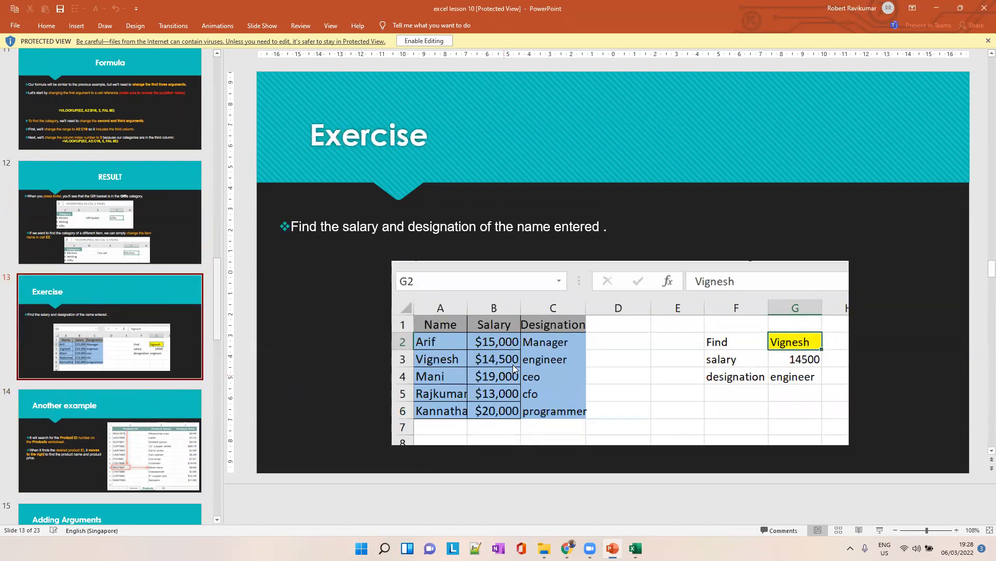